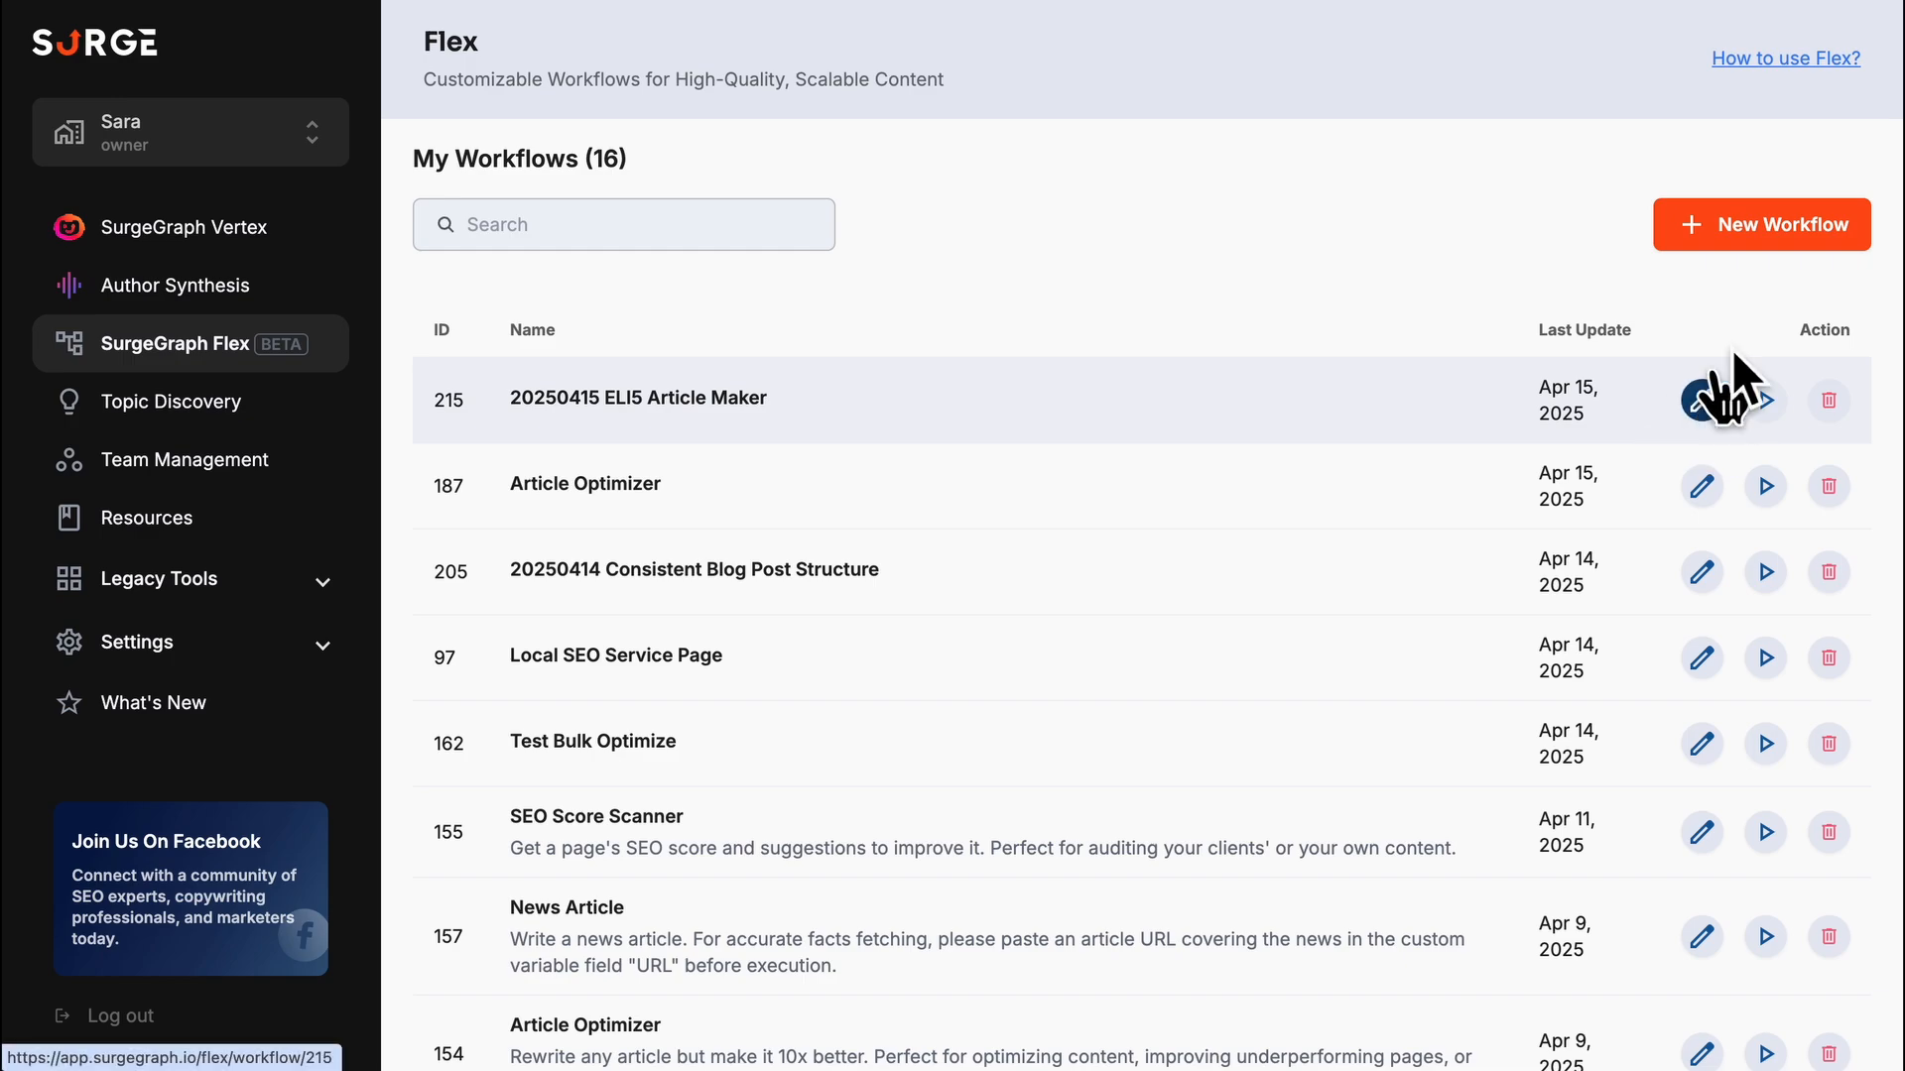
Create a workflow named 20250415 ELI5 Article Maker from the ELI5 Article Maker template and open it for editing.
left_click(1764, 238)
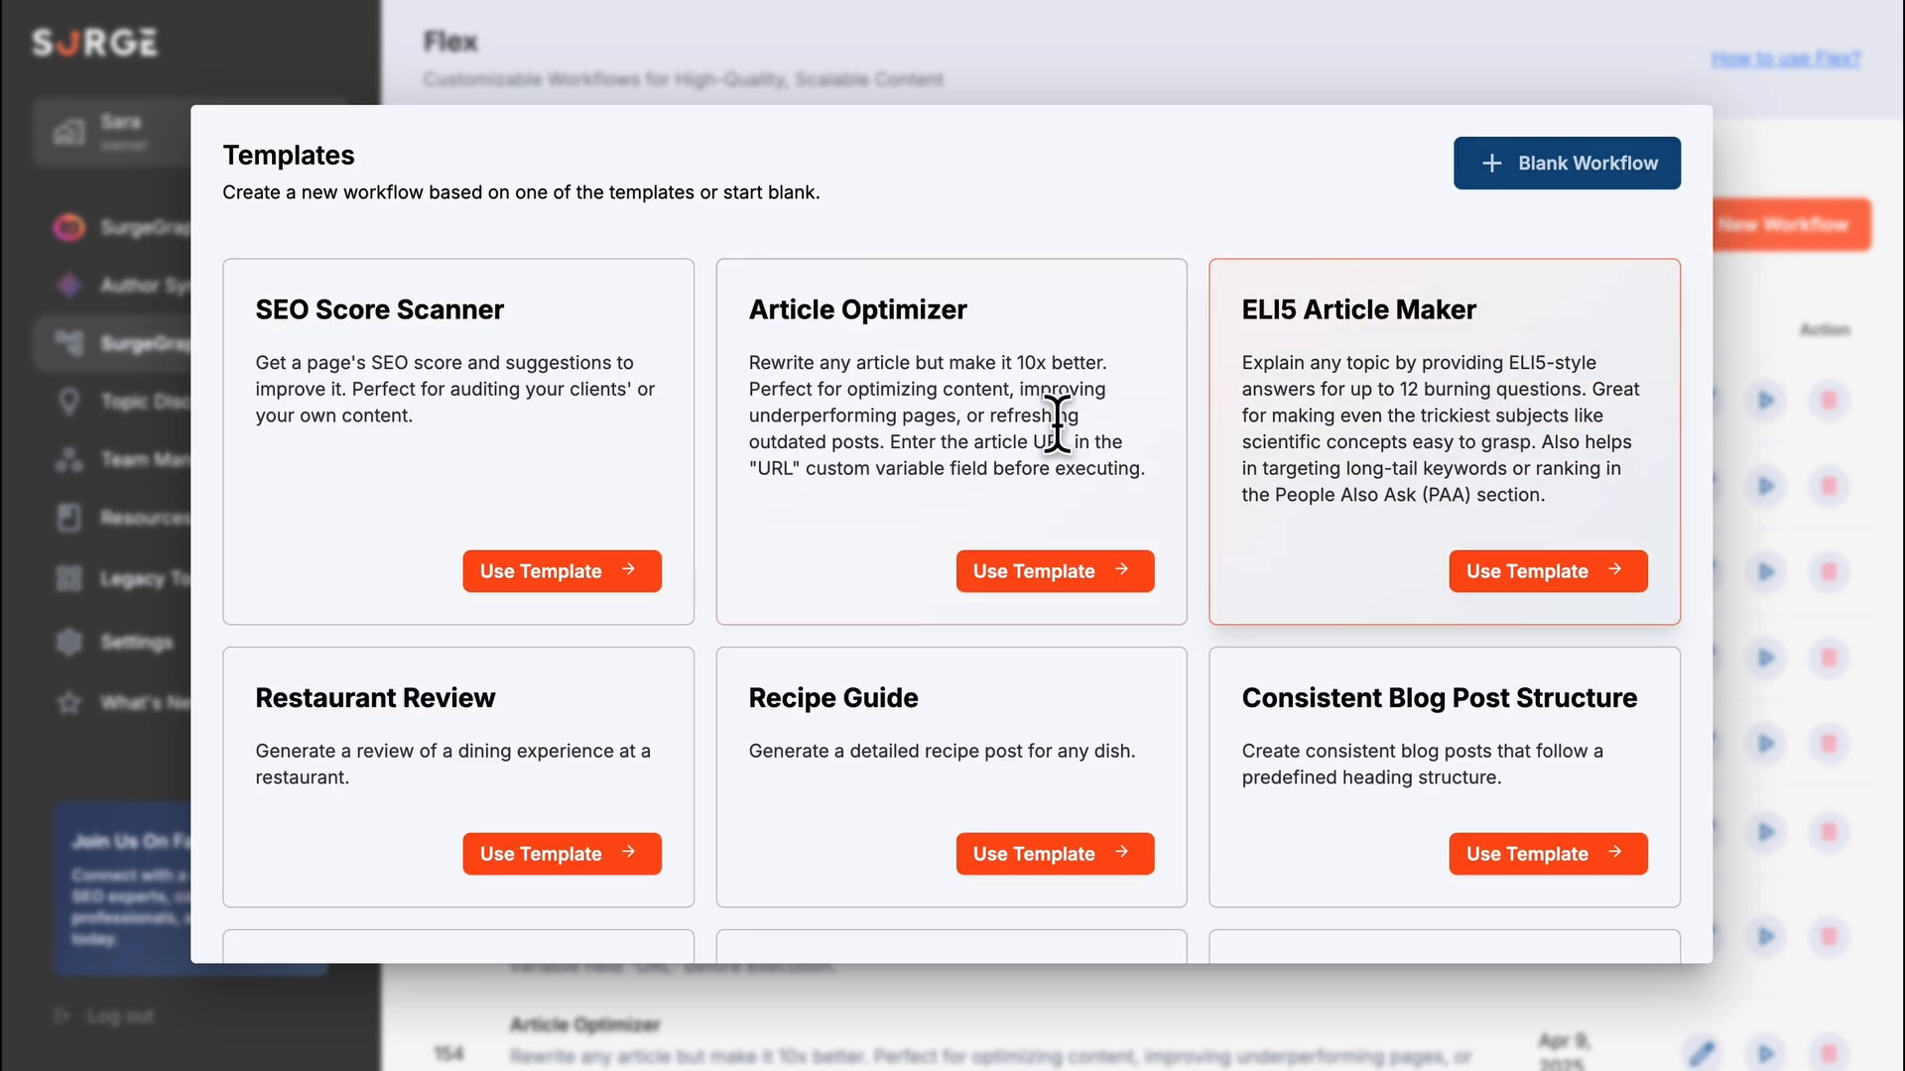
left_click(1490, 564)
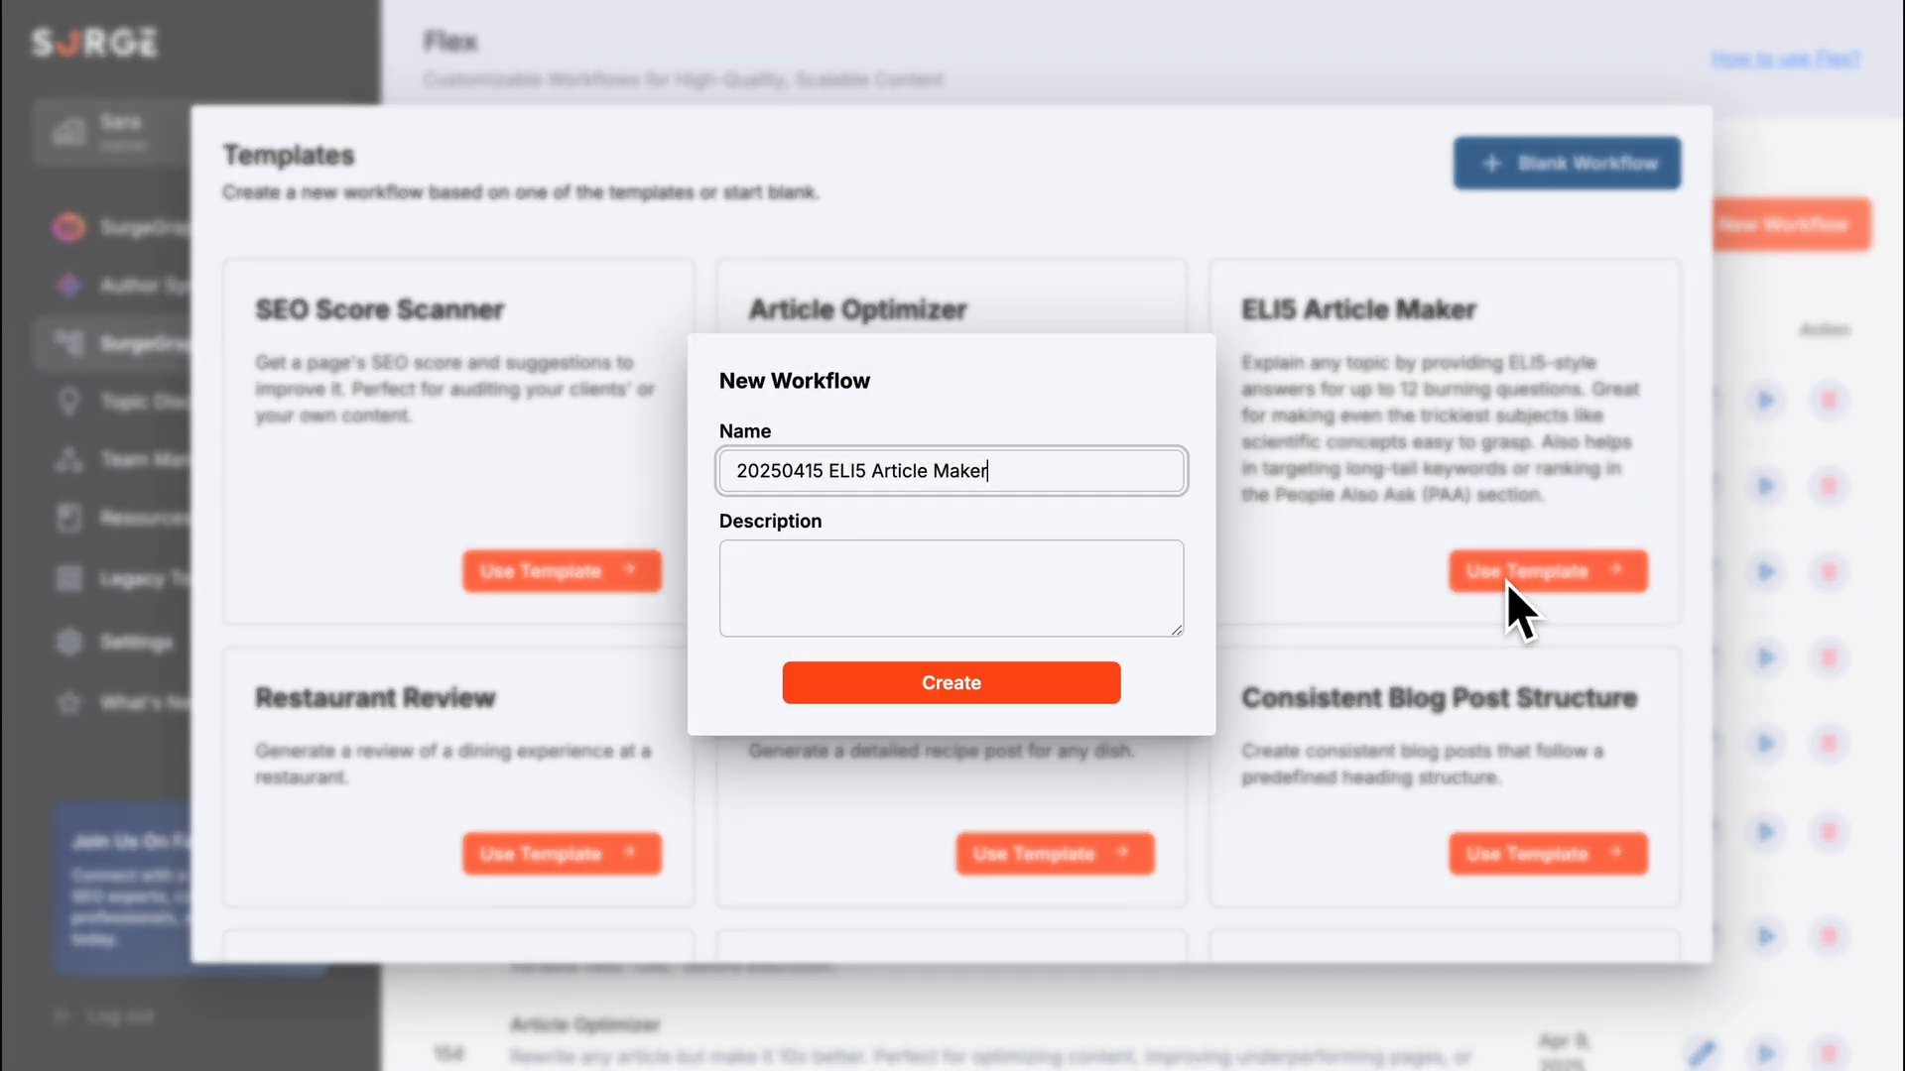
left_click(1101, 684)
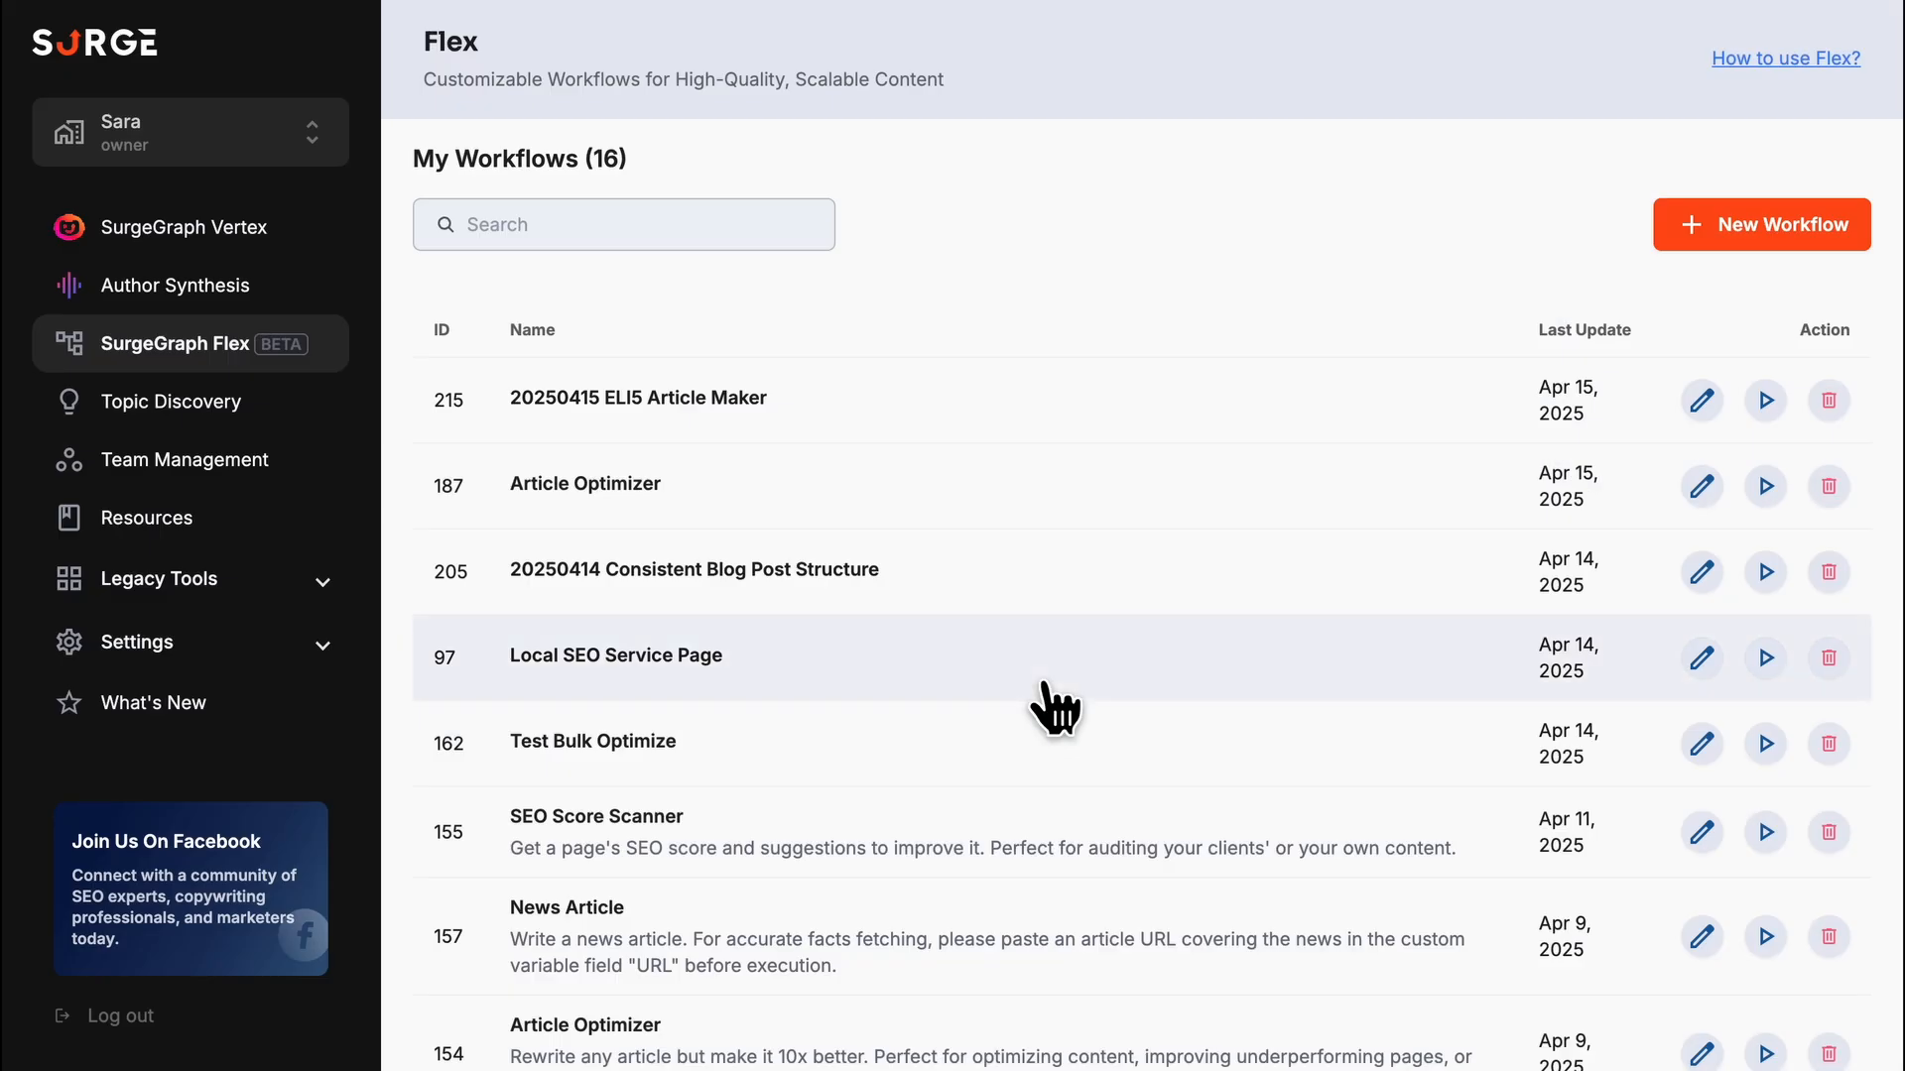
left_click(1702, 401)
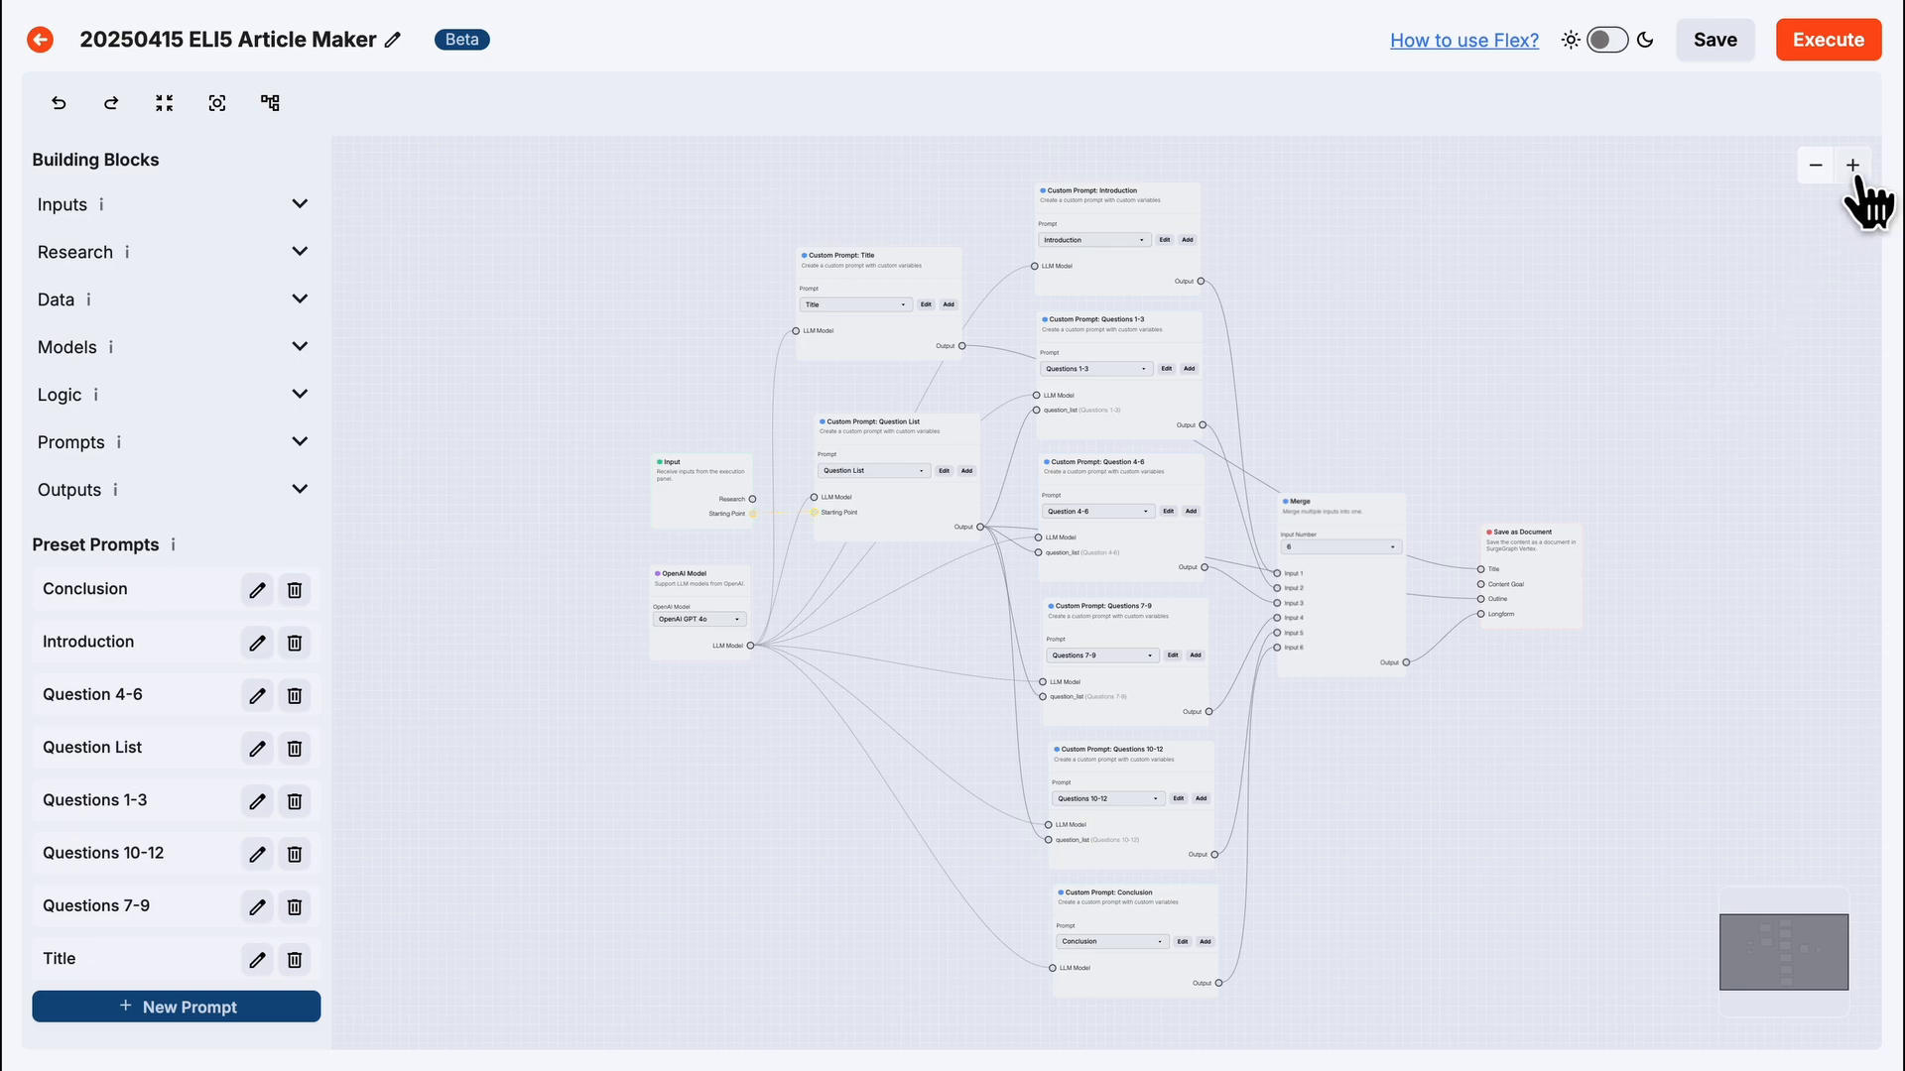
Add an Export to Wordpress output block to the canvas just below the Save as Document block.
left_click(1852, 165)
left_click(1852, 165)
left_click_drag(1786, 441, 1416, 397)
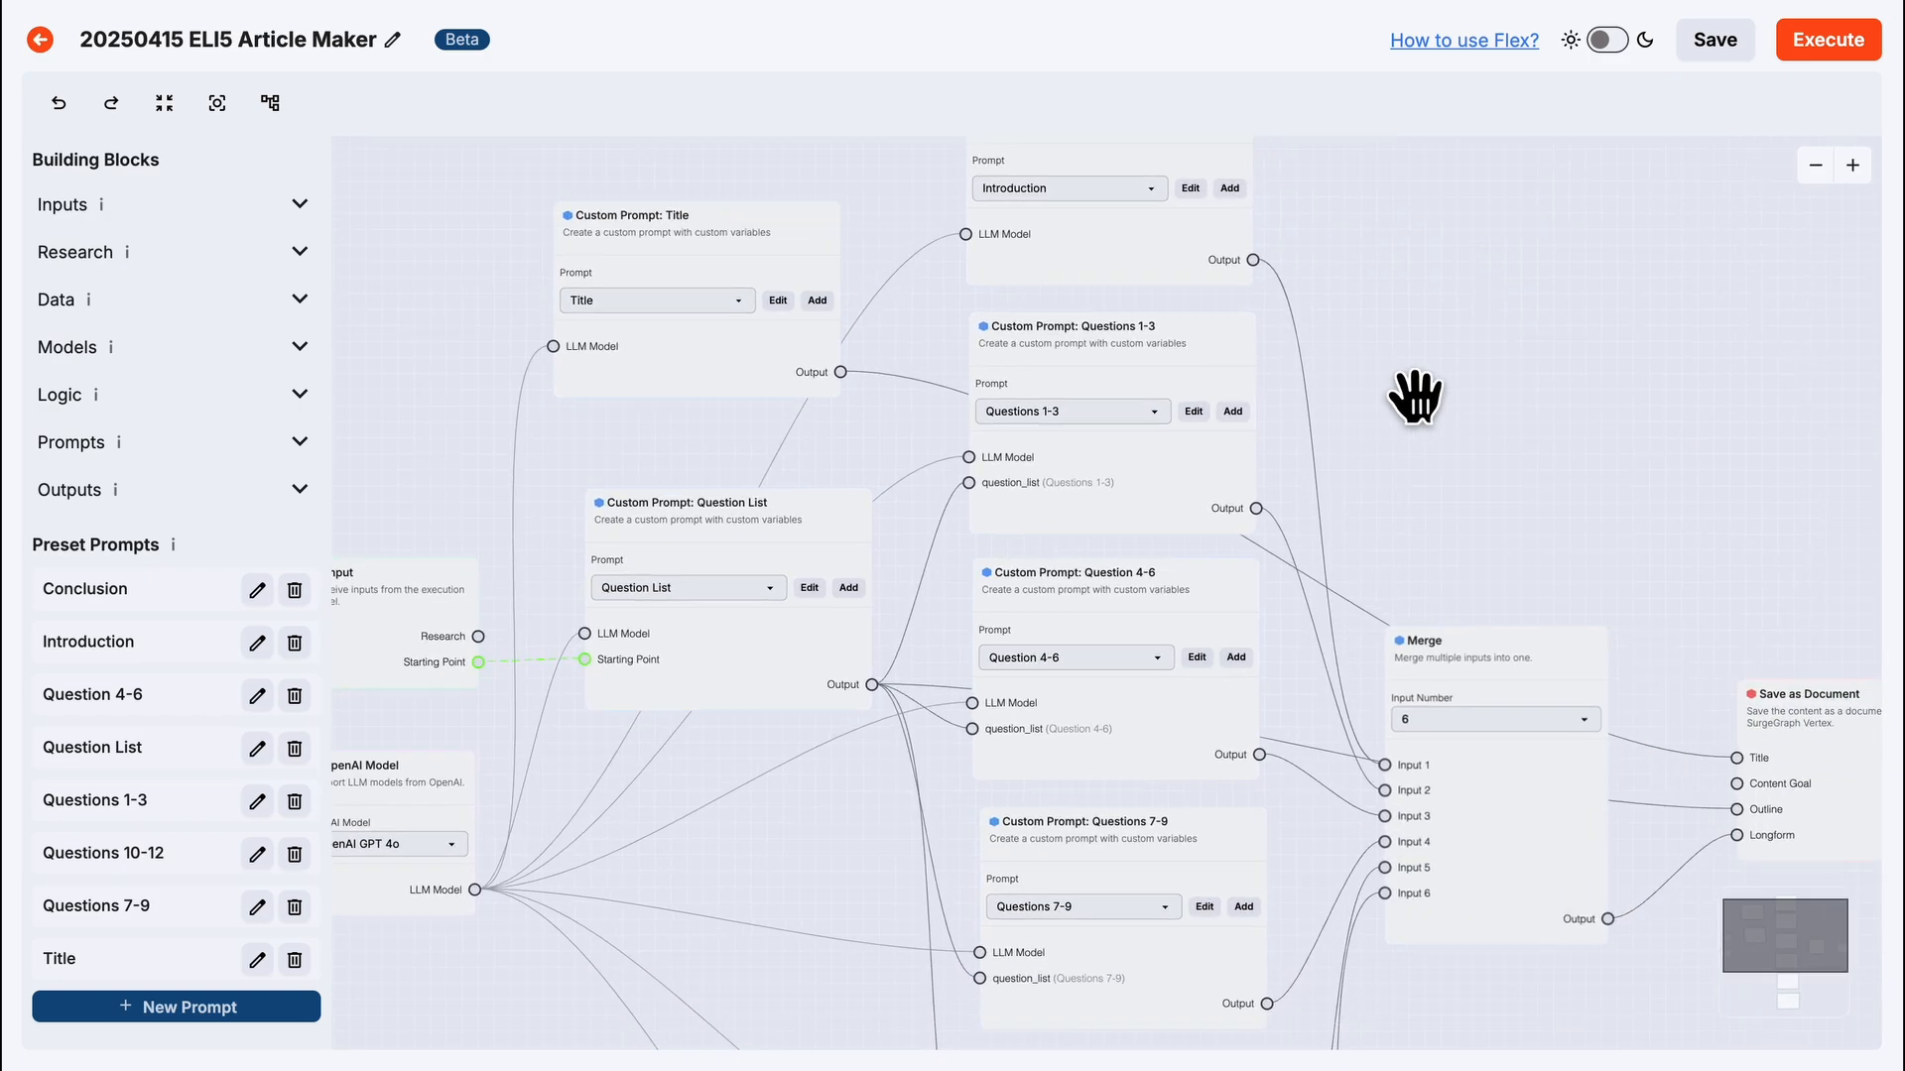
left_click_drag(1666, 553, 1313, 365)
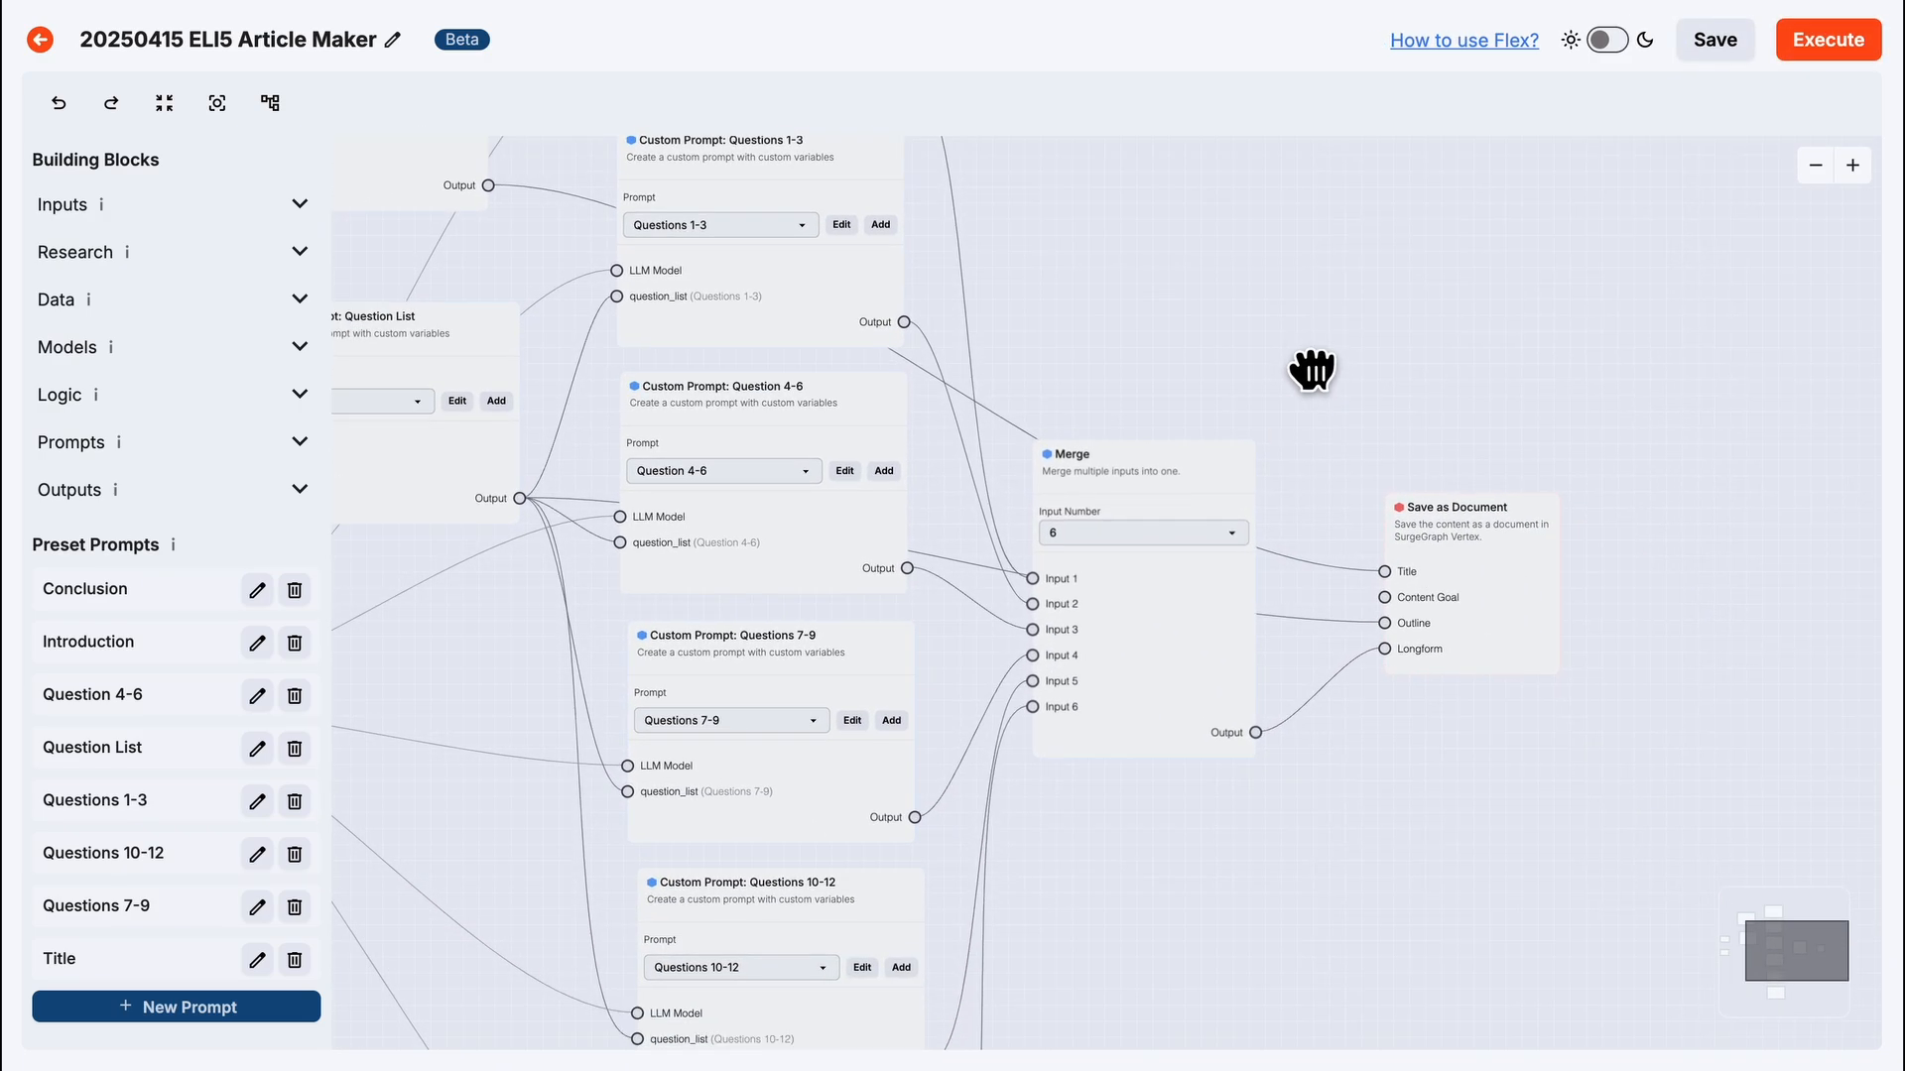
left_click(1853, 165)
left_click(1852, 164)
left_click_drag(1726, 391, 1395, 323)
left_click_drag(1637, 439, 1195, 230)
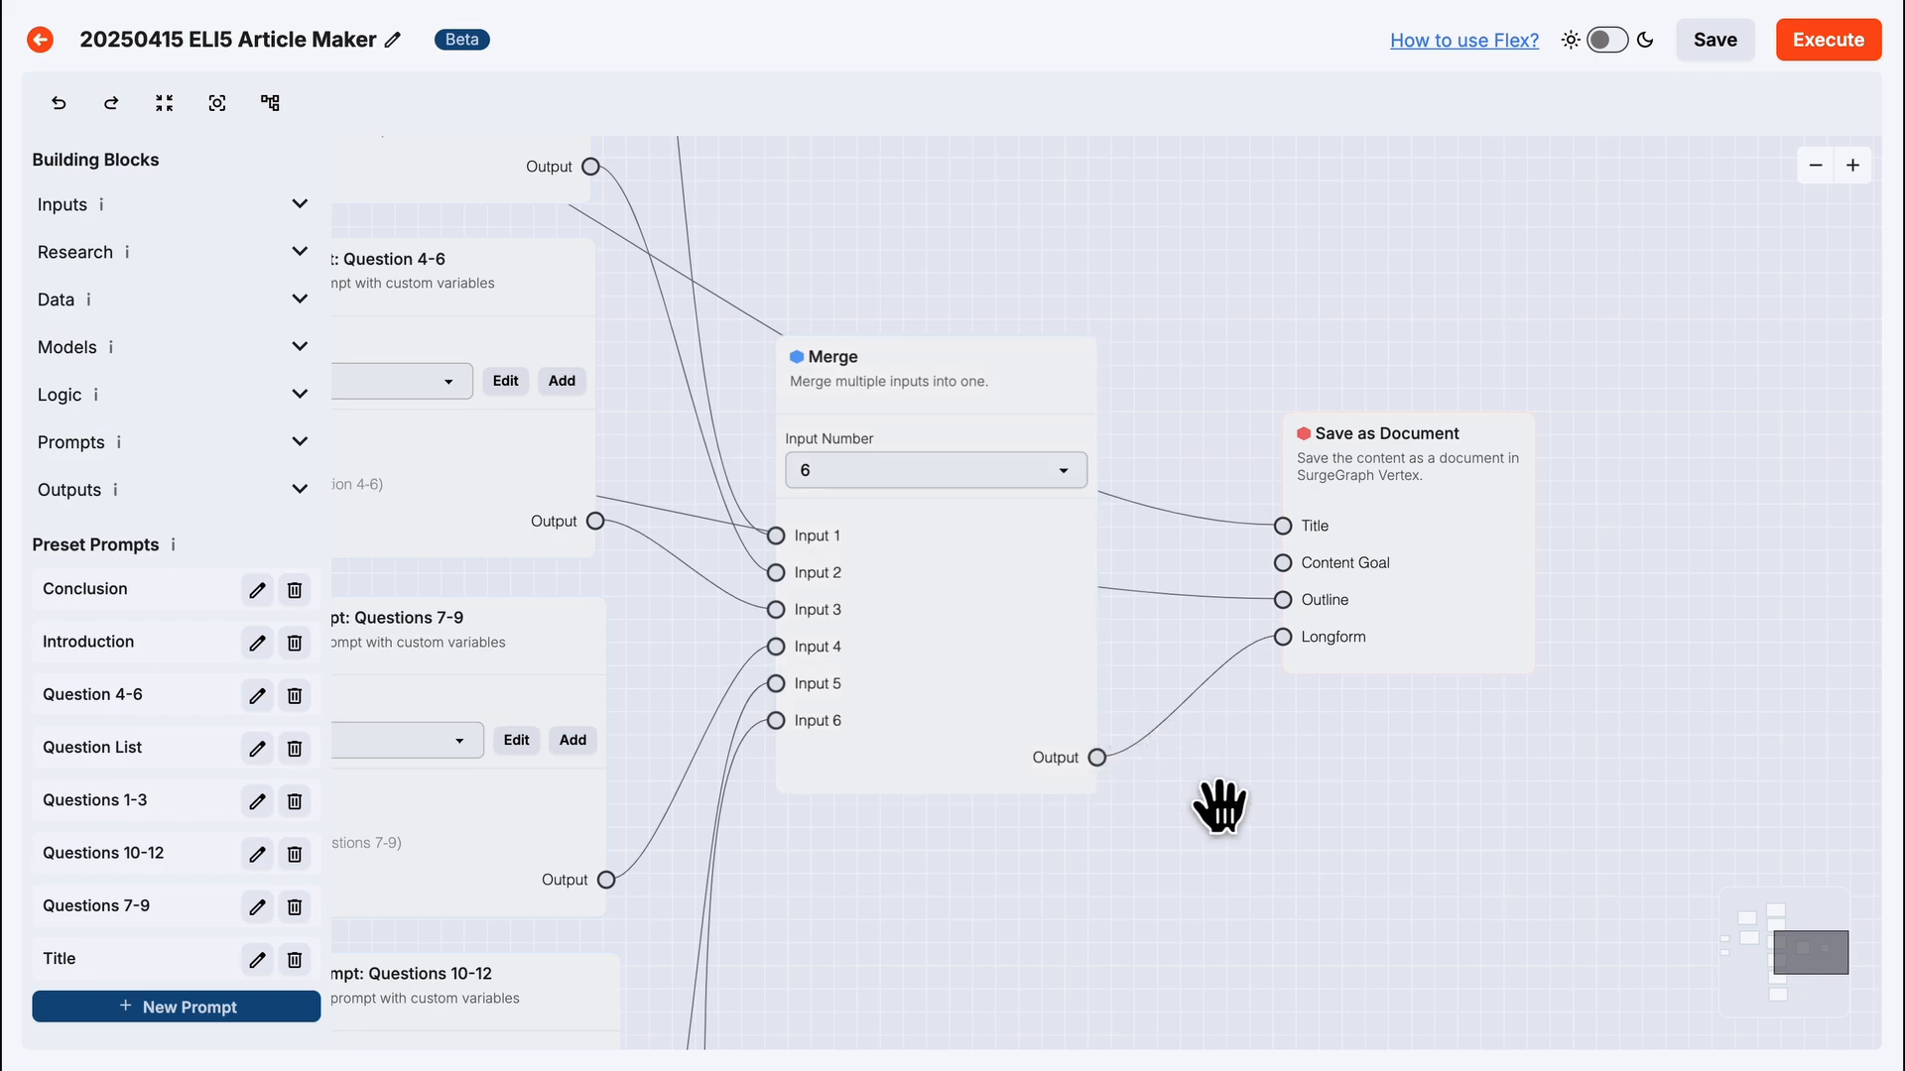
left_click_drag(1218, 806, 1220, 671)
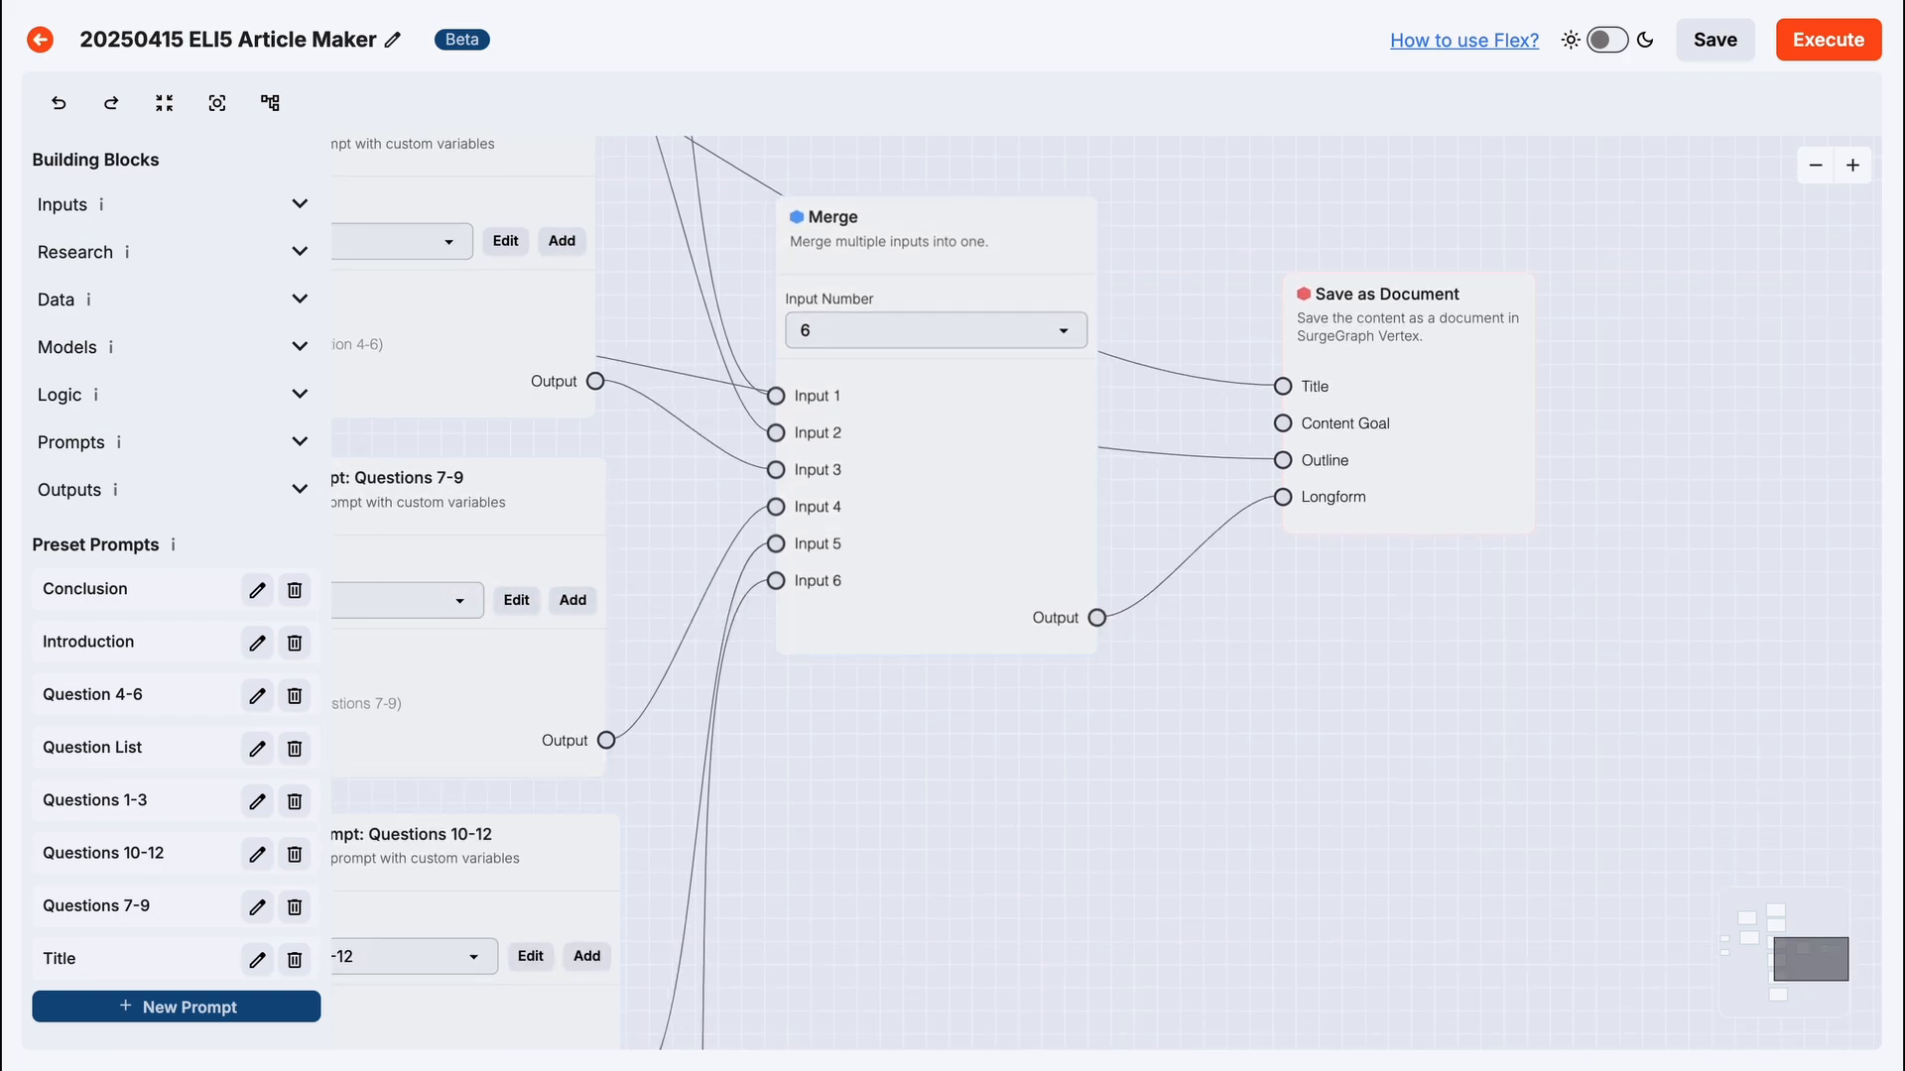
left_click(298, 489)
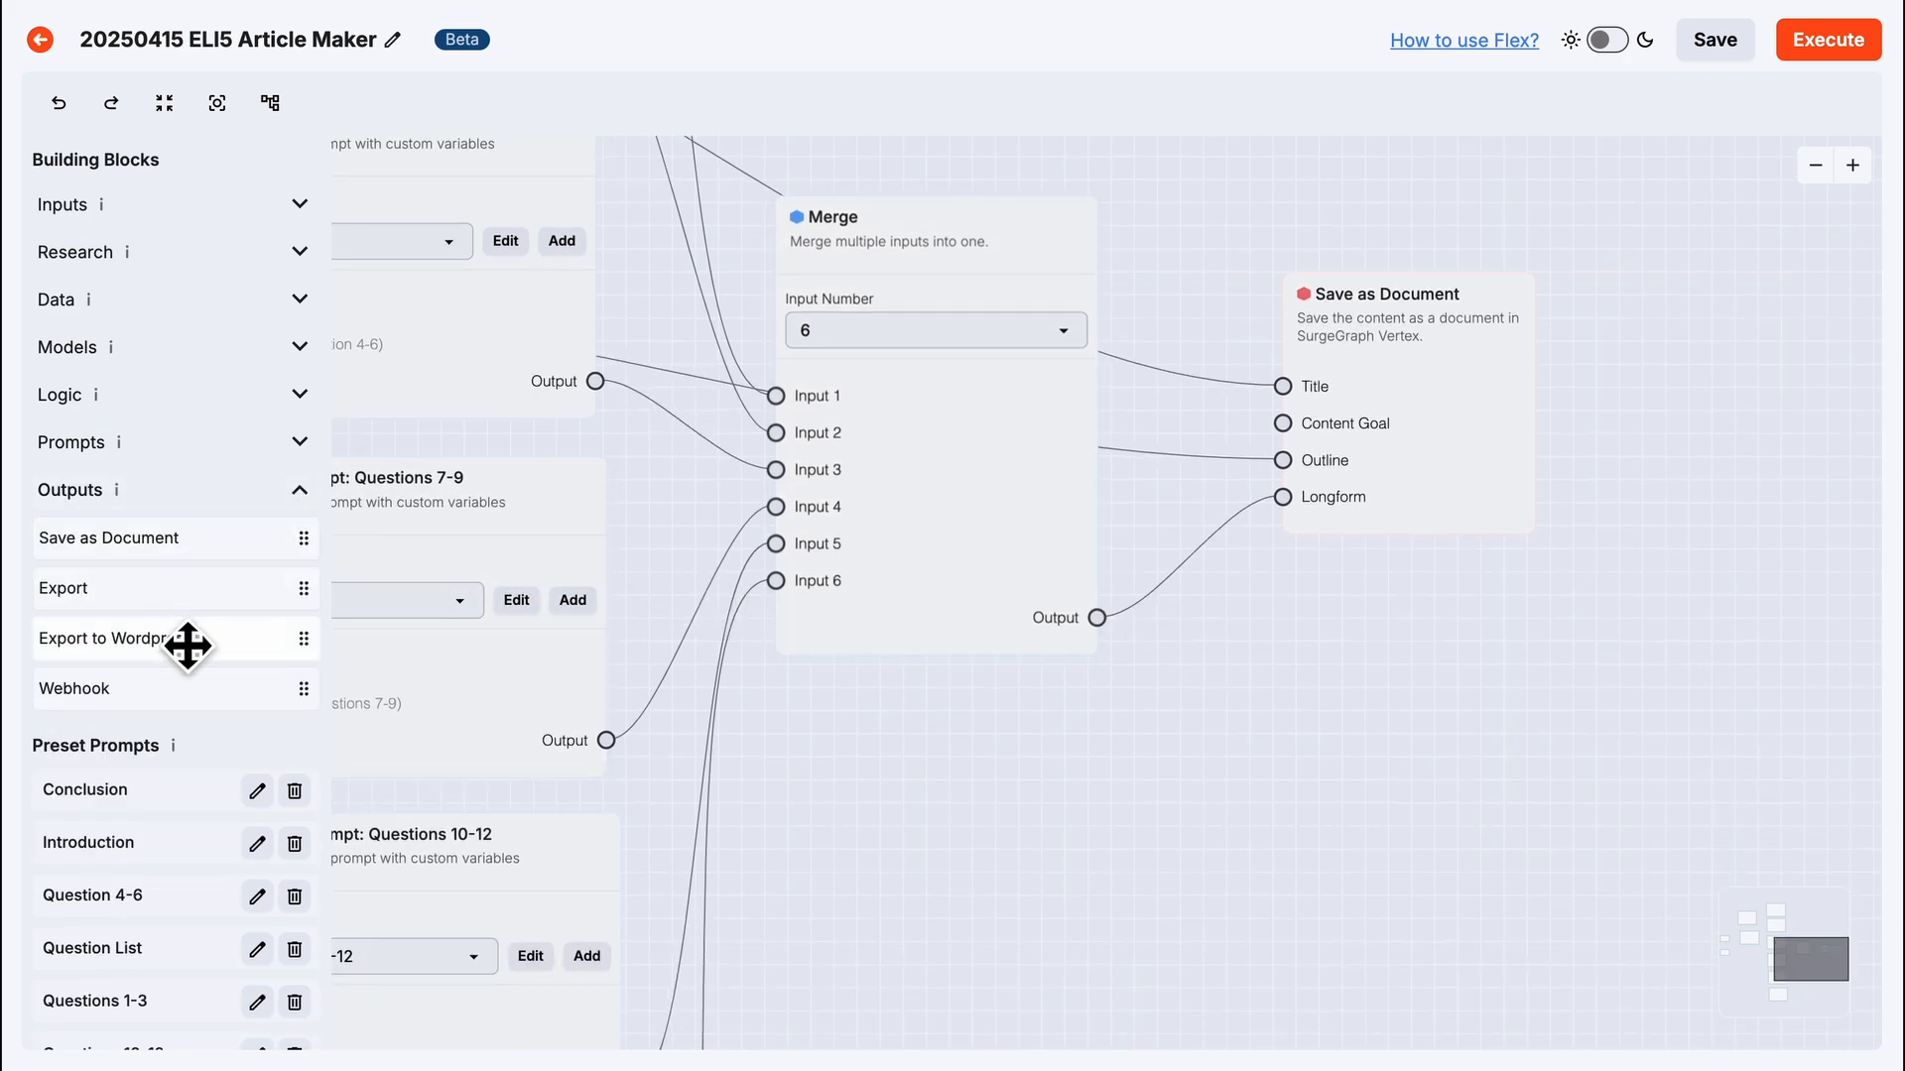
left_click_drag(209, 646, 1357, 635)
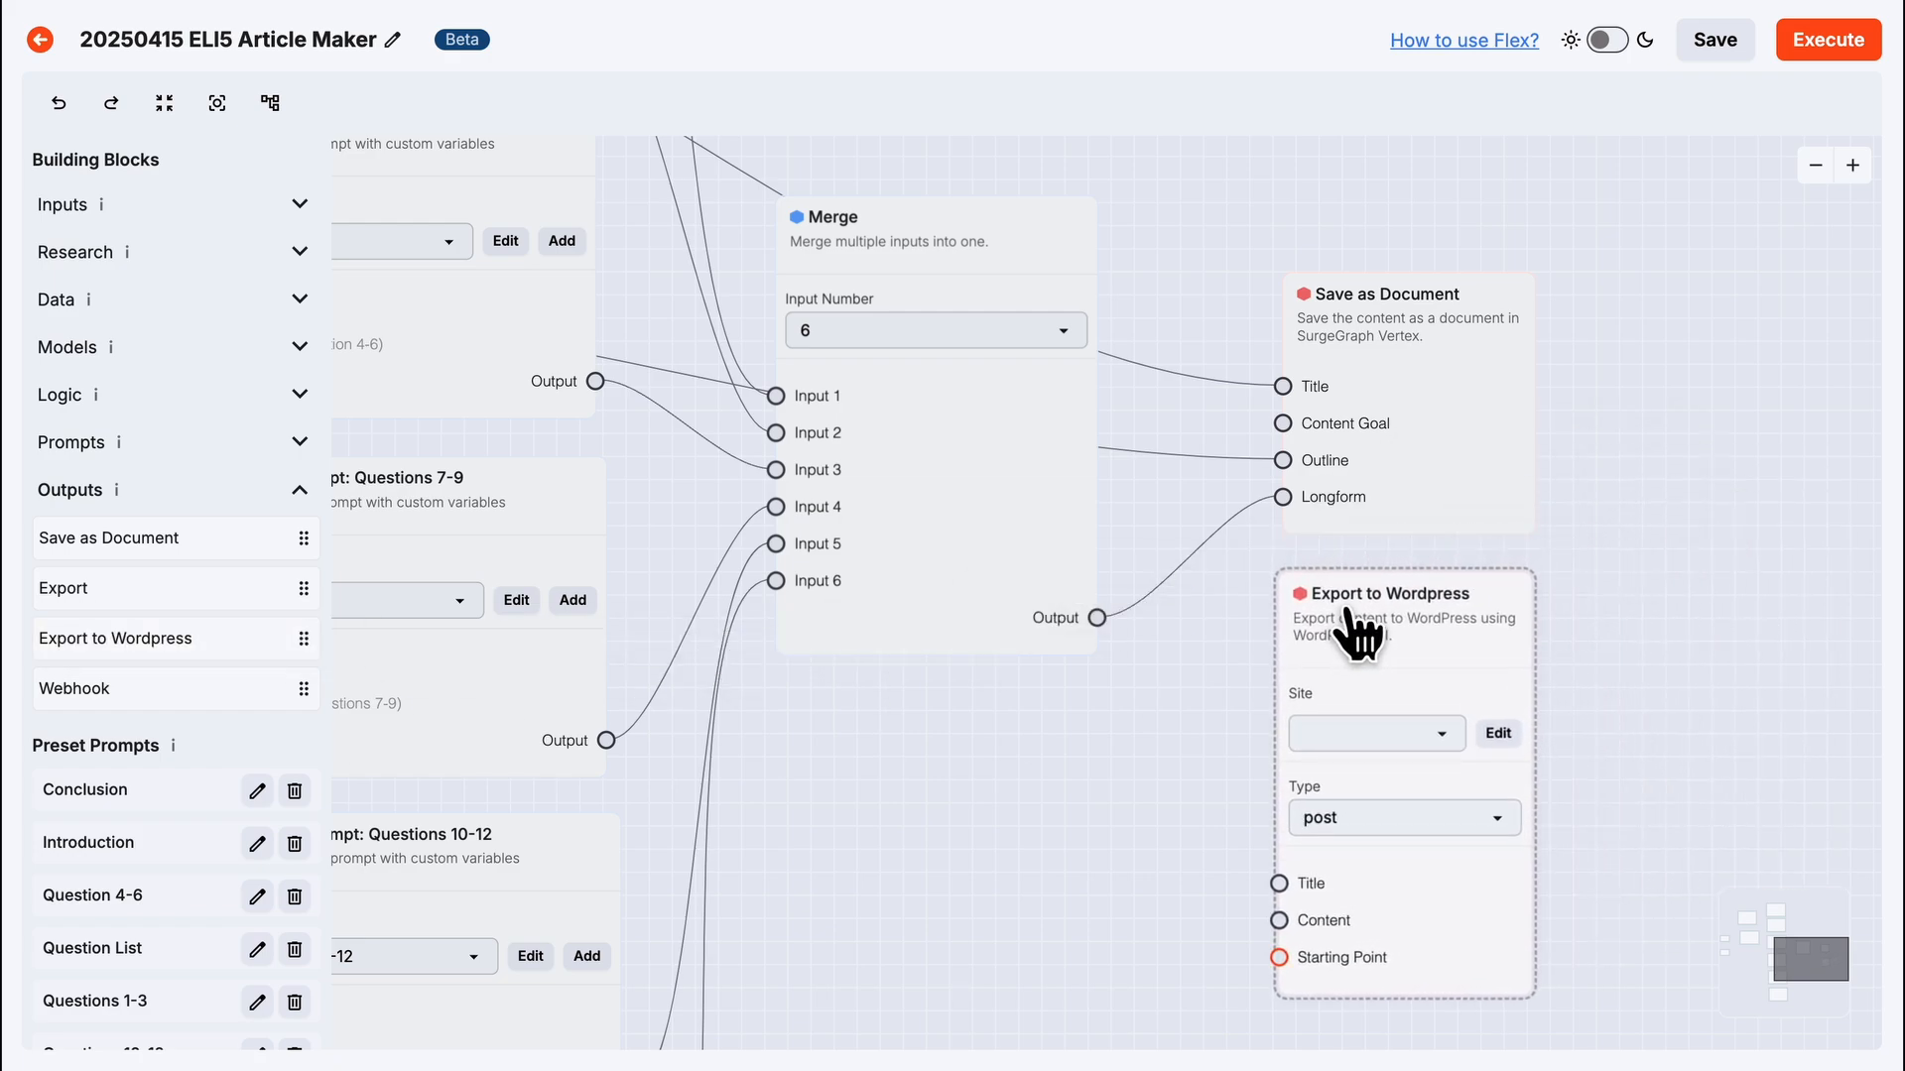
View the form for connecting a new WordPress site from the Export to Wordpress block, without filling it in.
left_click(1438, 736)
left_click(1437, 736)
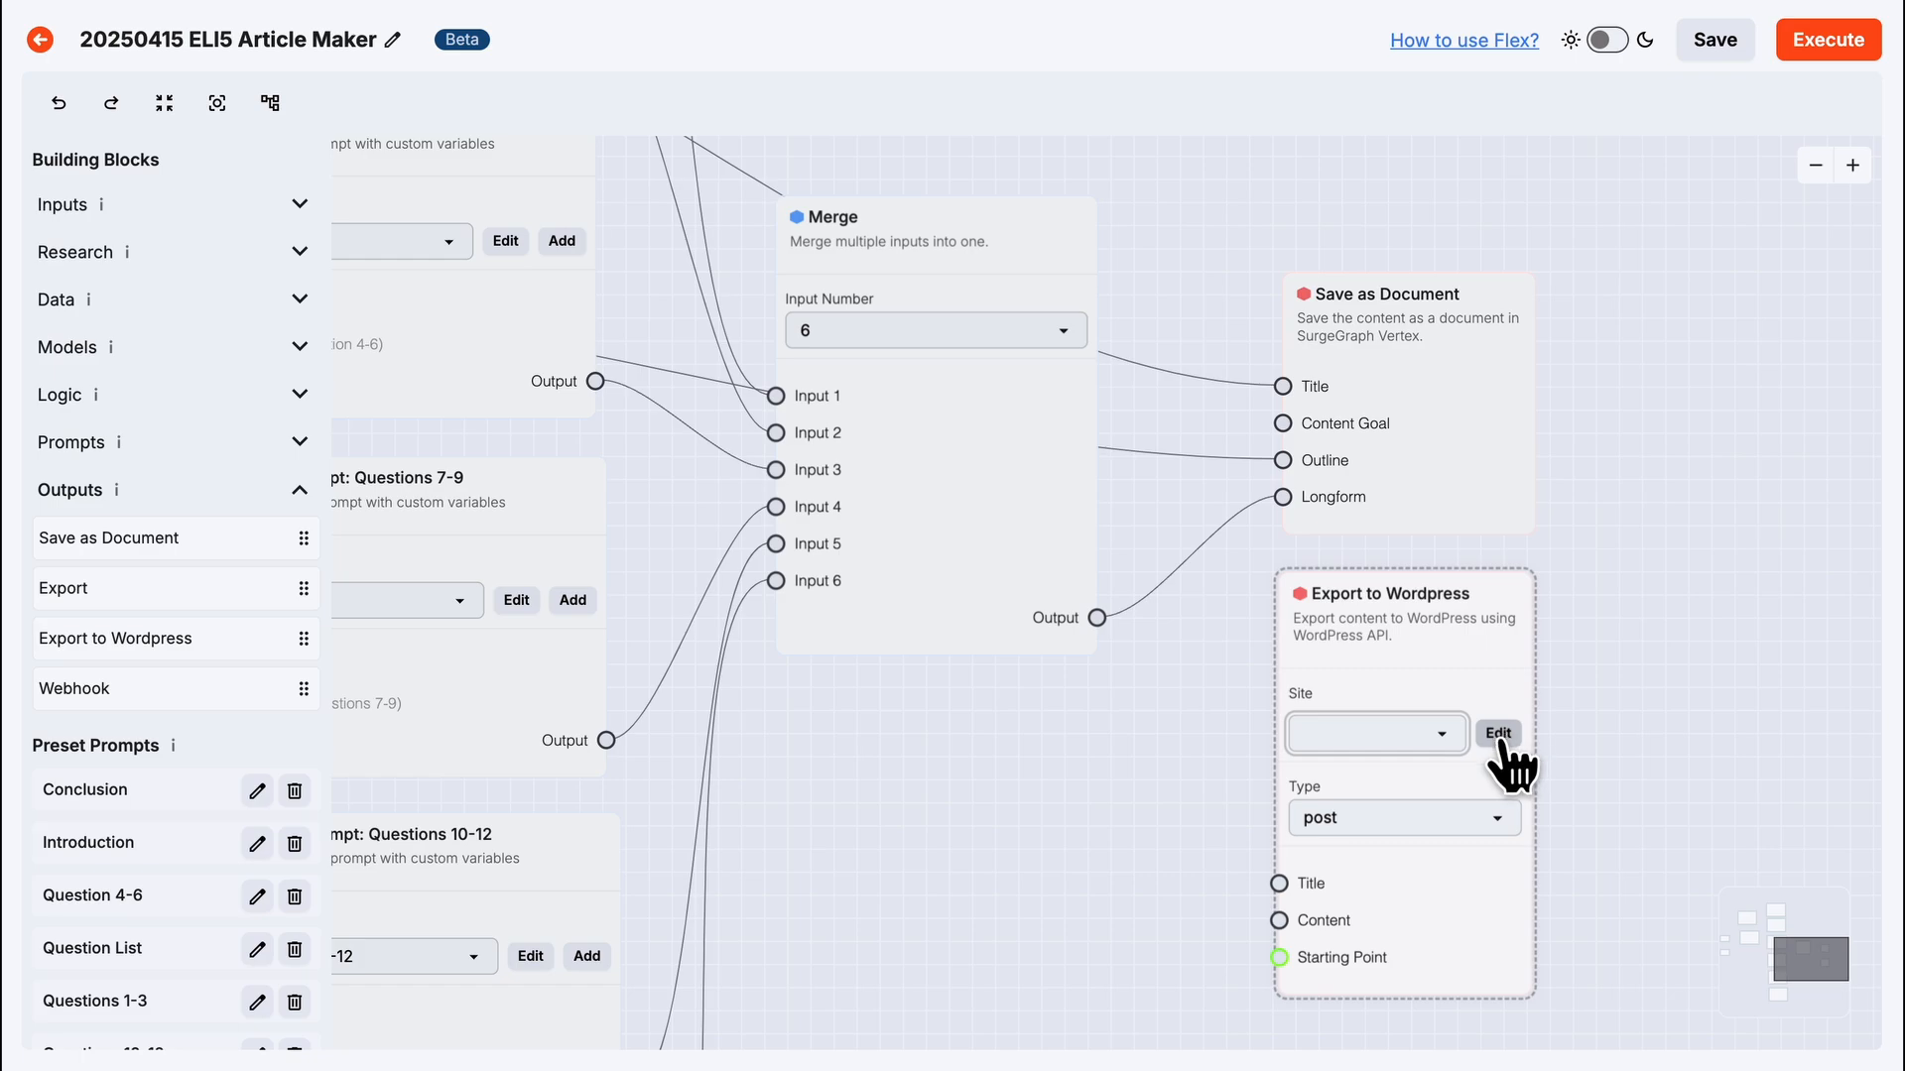
left_click(1498, 737)
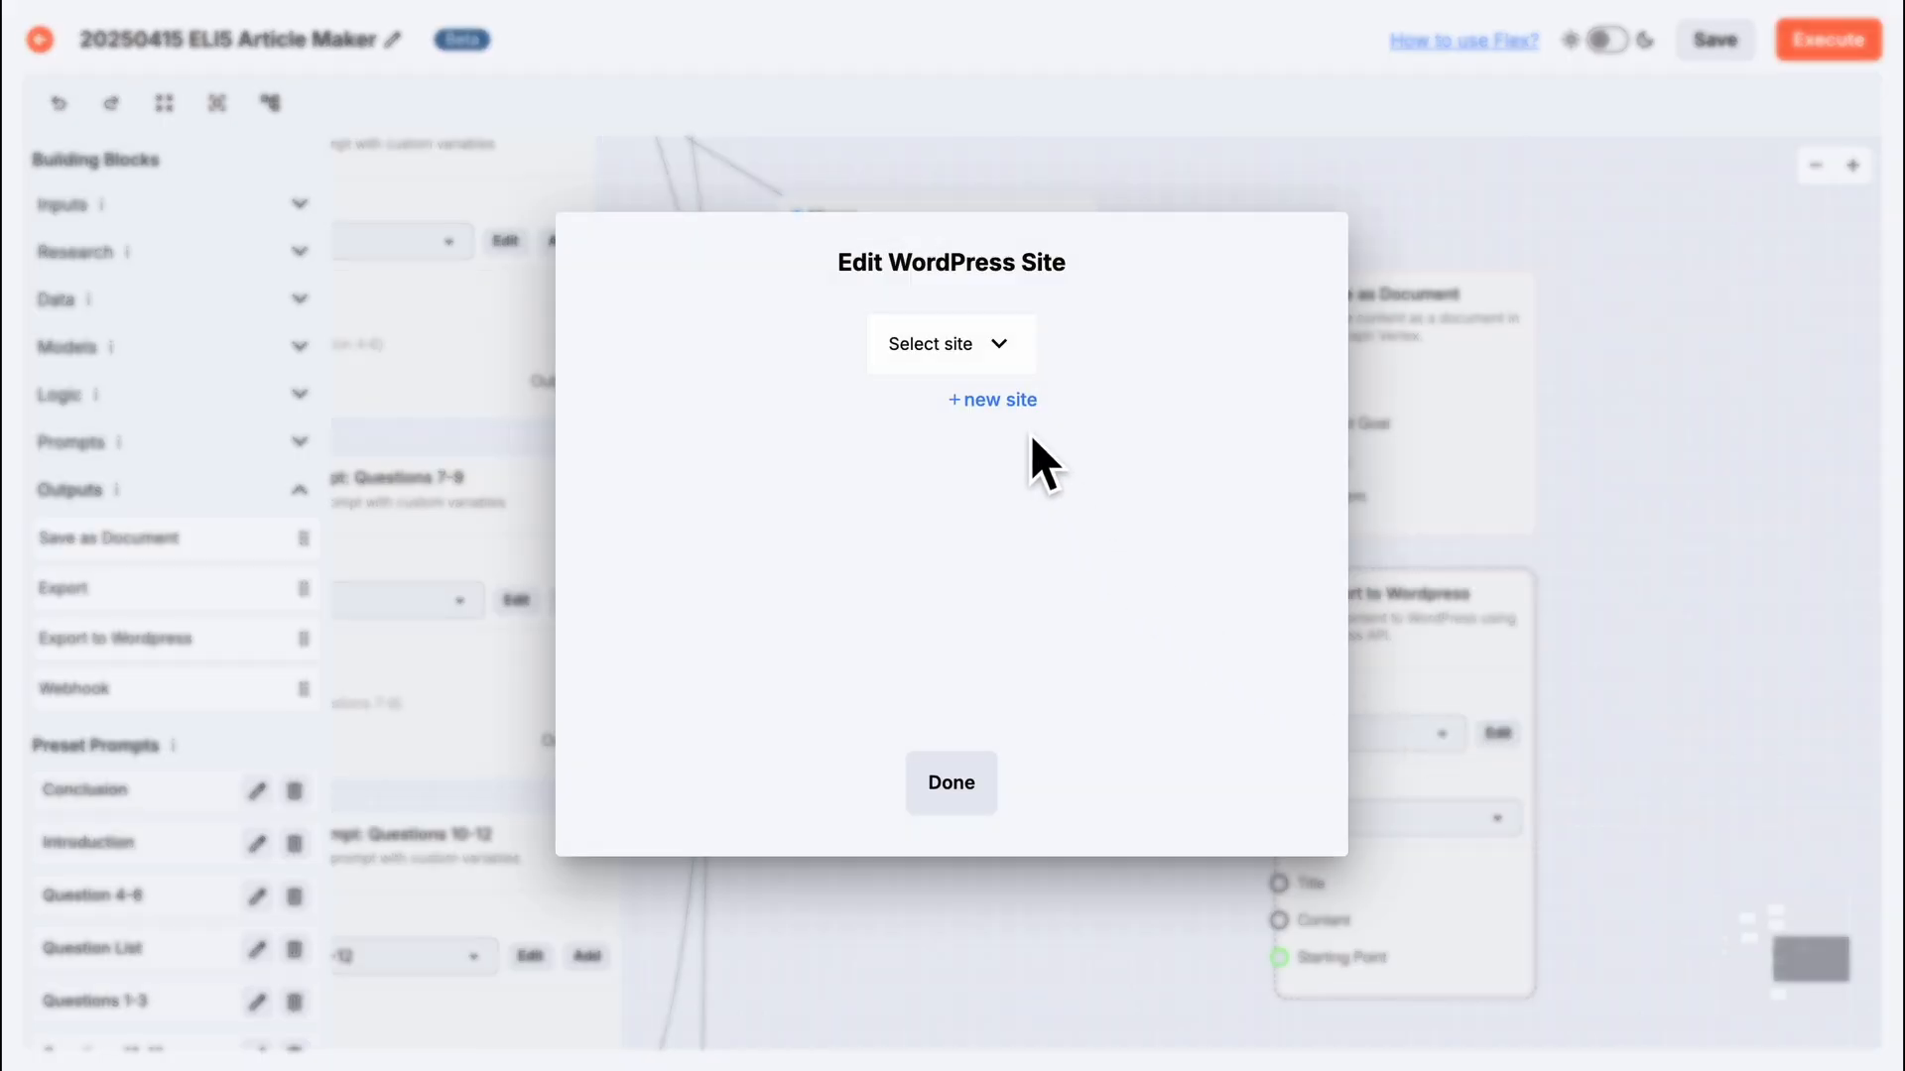
left_click(1000, 401)
scroll(1013, 414, "down", 1)
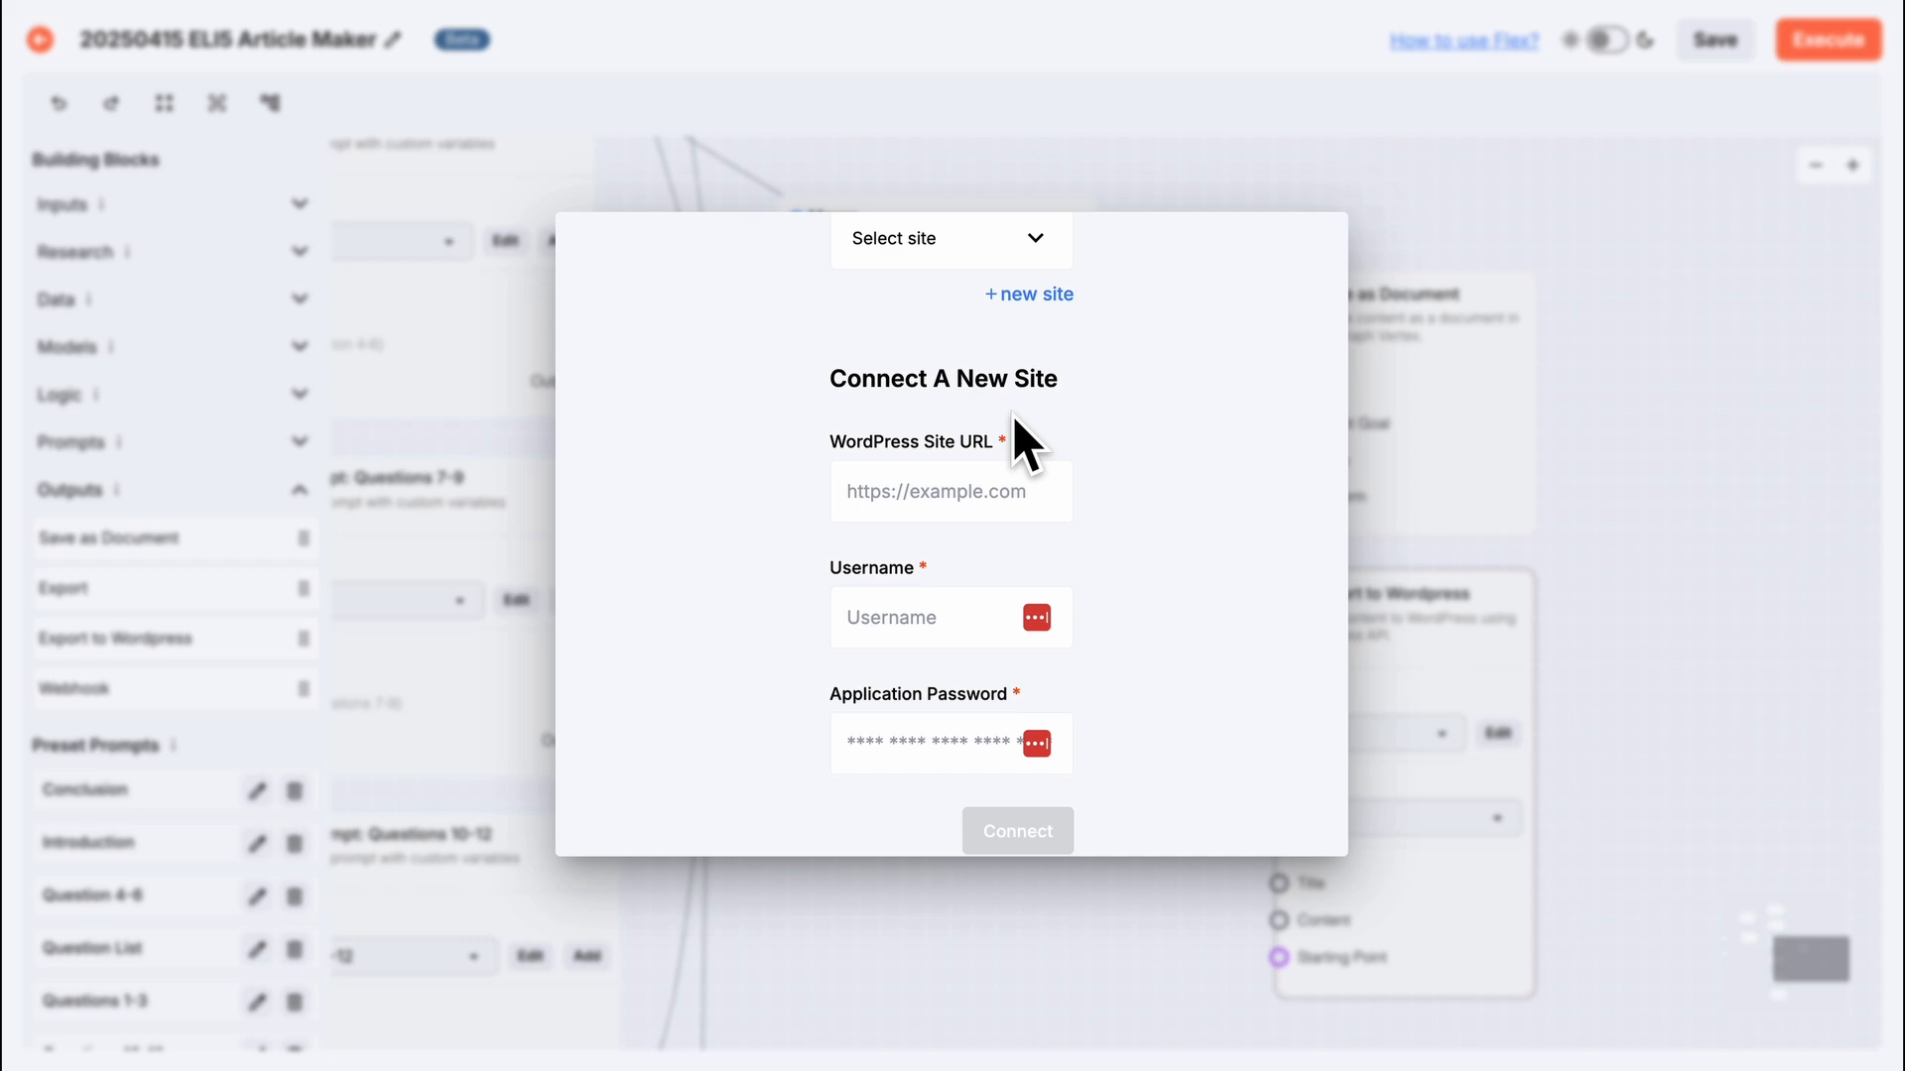
left_click(1403, 585)
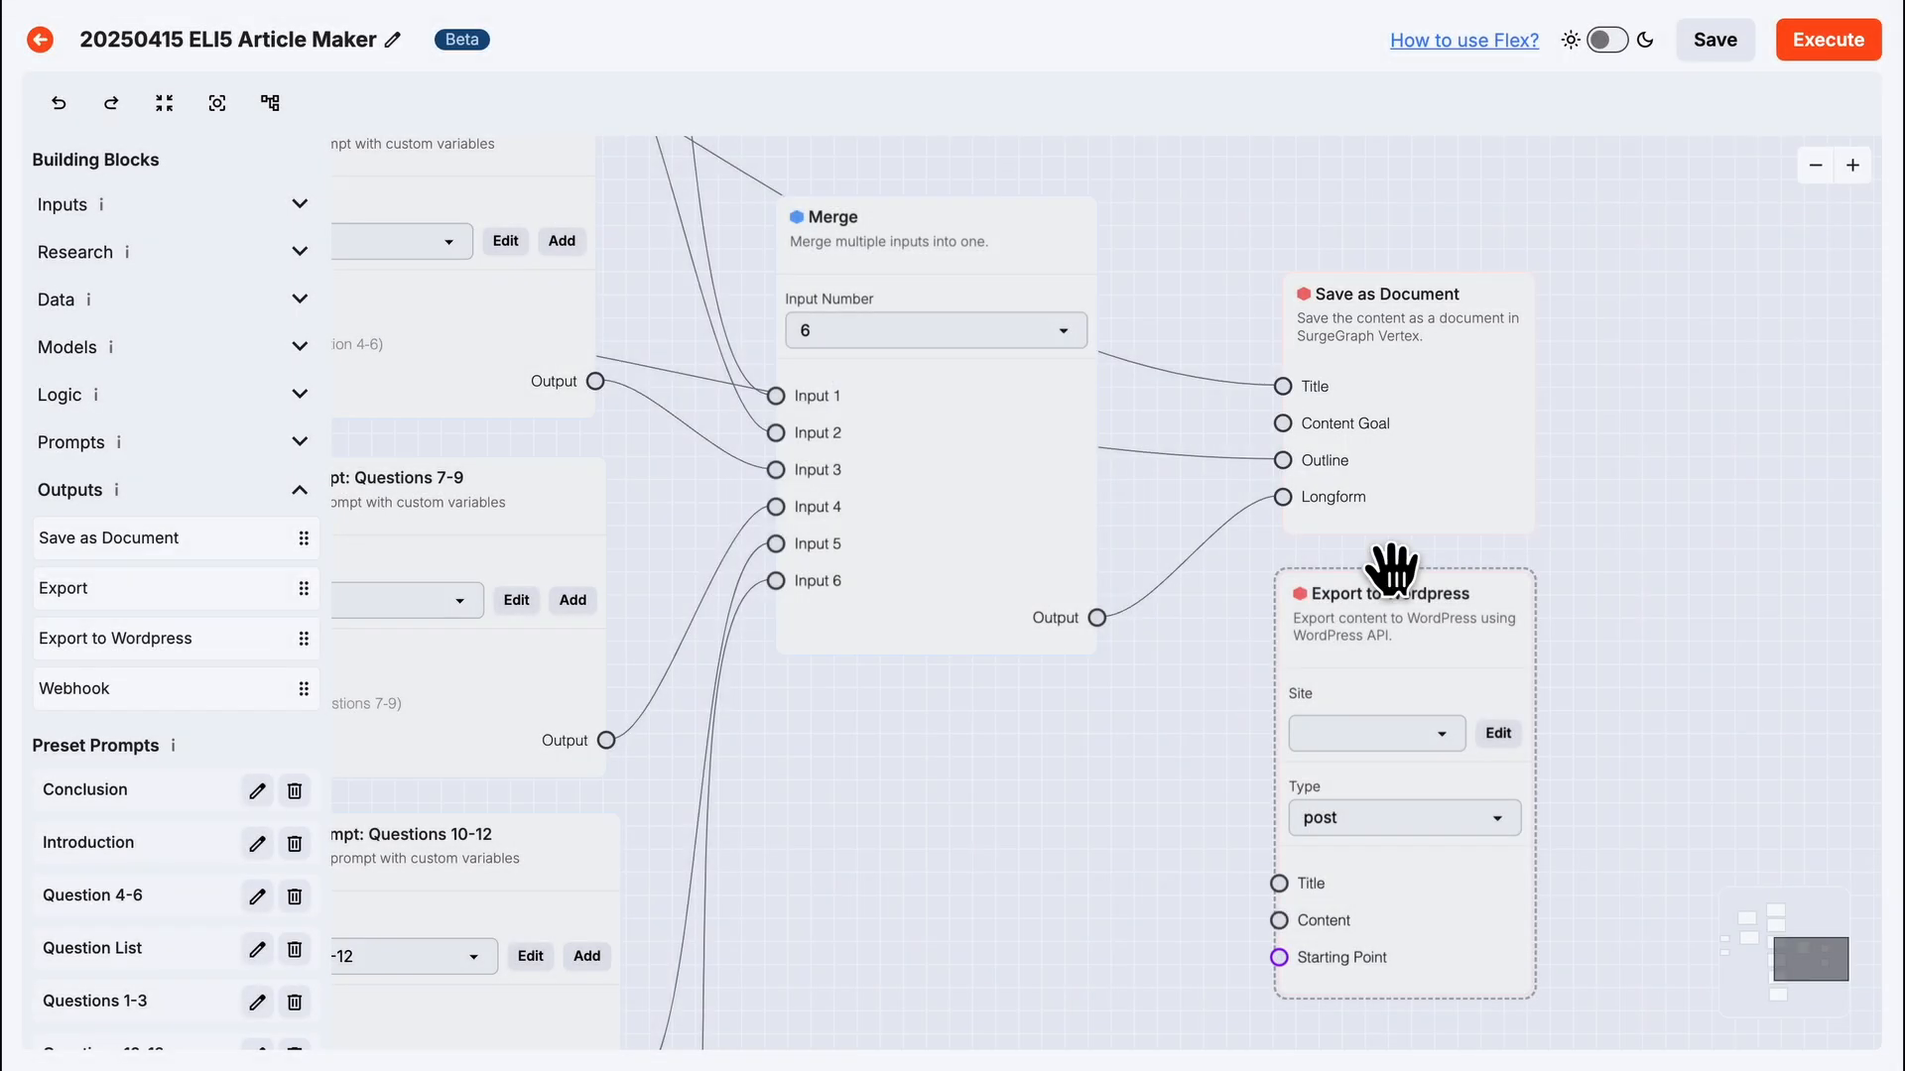
Set the Export to Wordpress block's site to the connected wp.surgegraph.io site and keep its type as post.
left_click(1421, 733)
left_click(1394, 735)
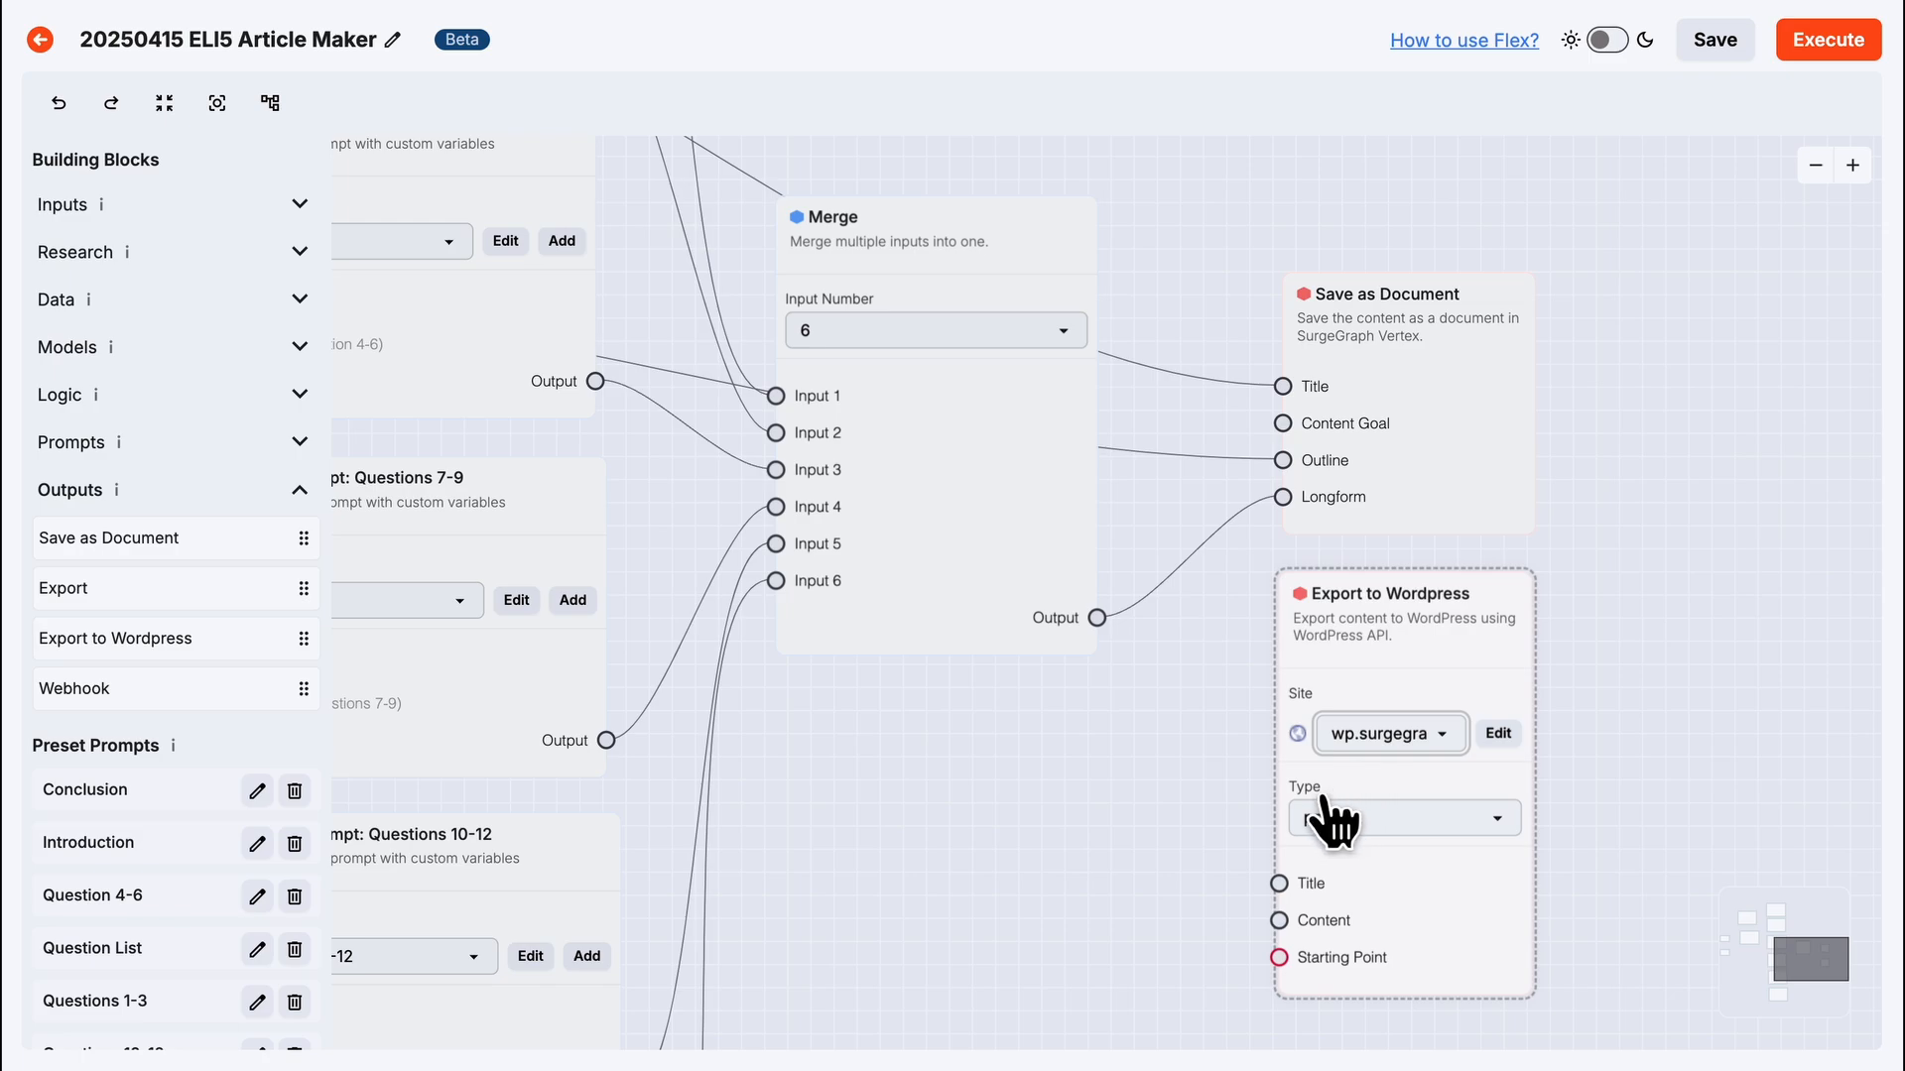
left_click(1434, 819)
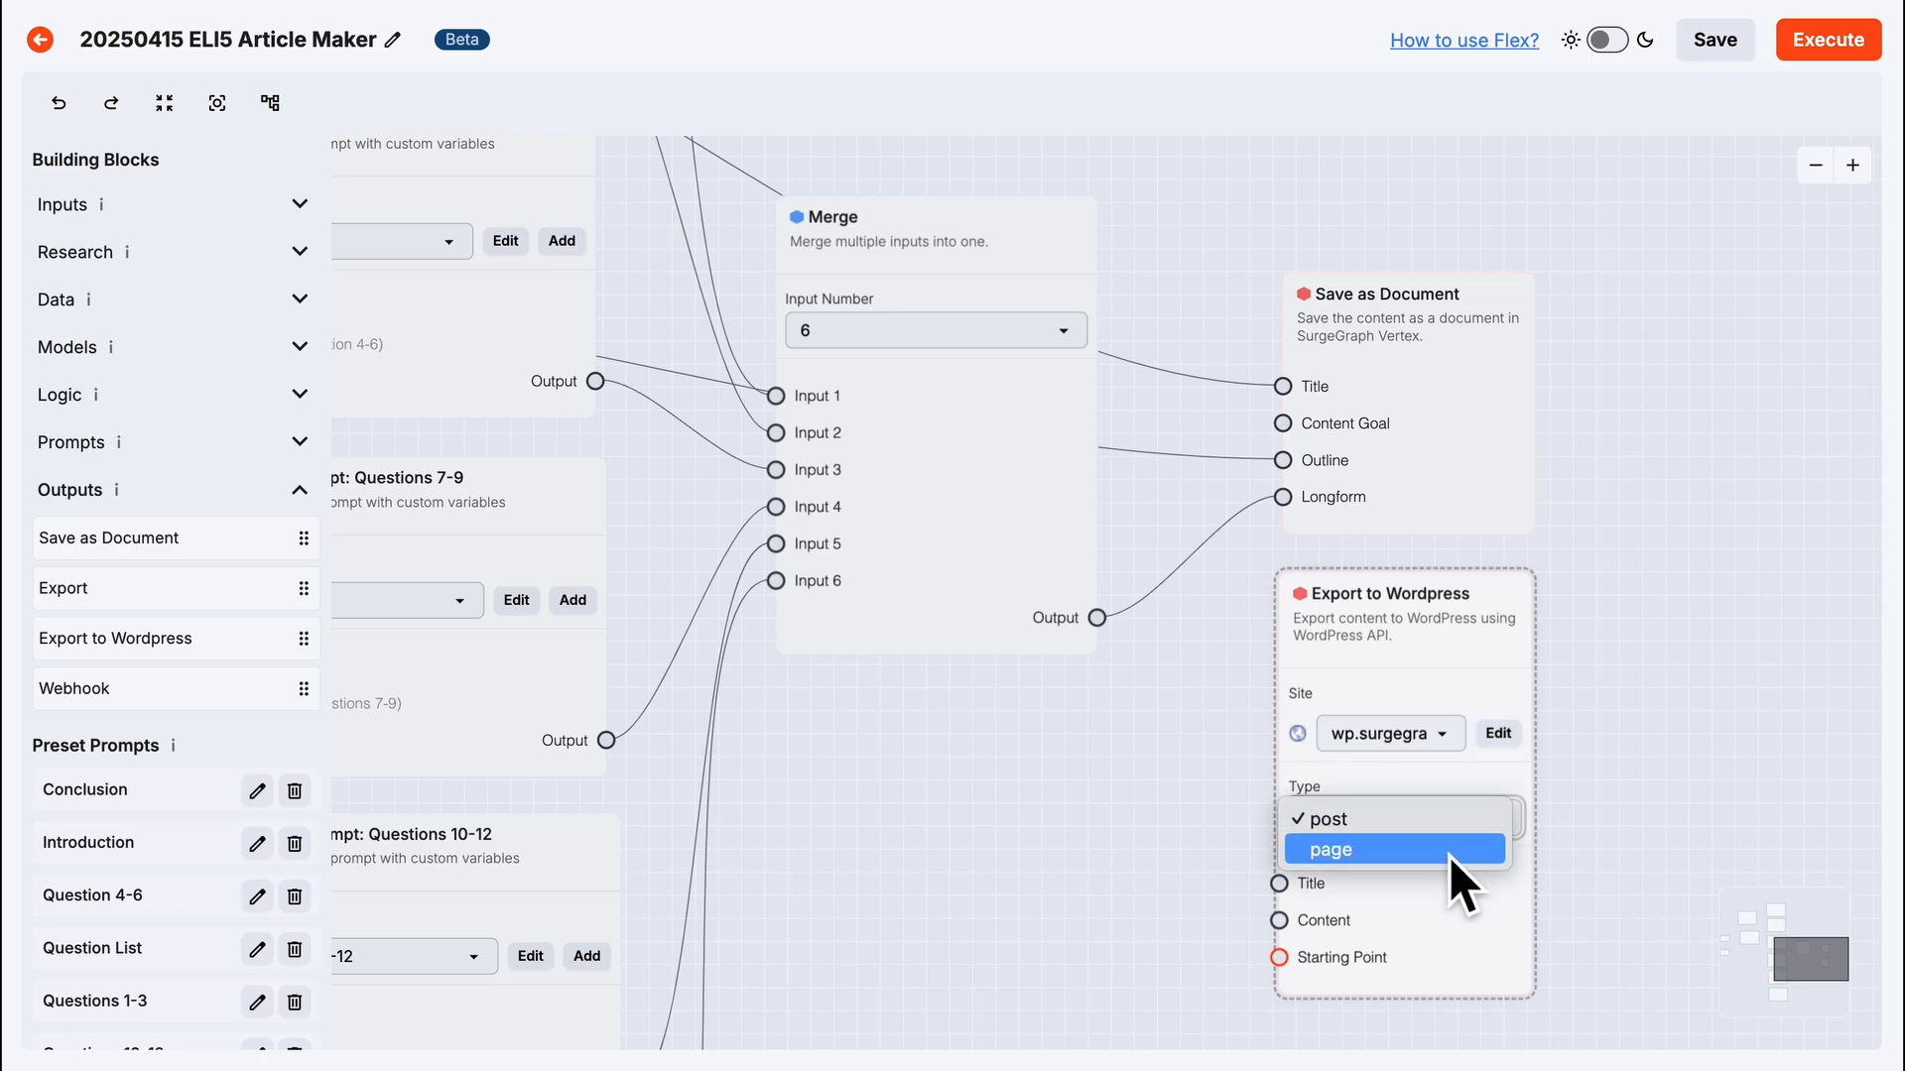
left_click(1478, 787)
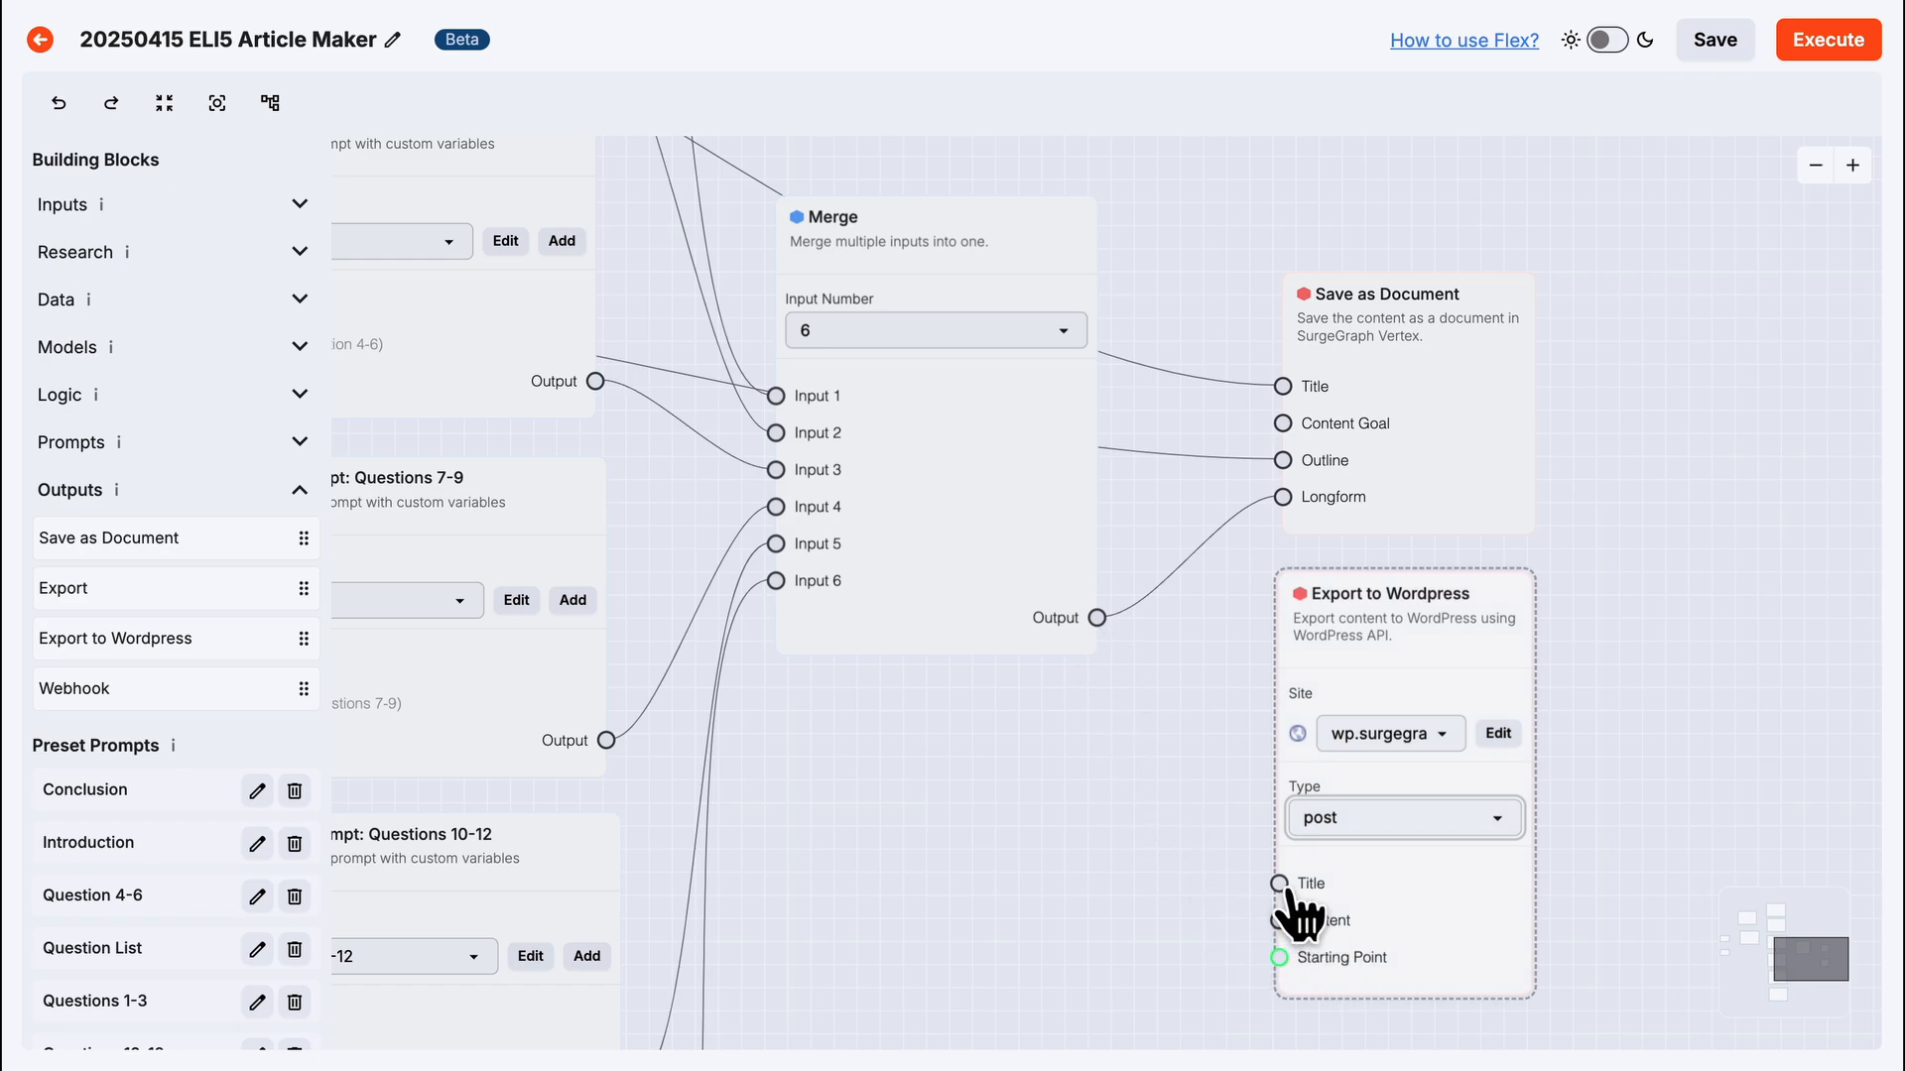
Connect the output of the Title custom prompt to the Title input of the Export to Wordpress block.
left_click_drag(1196, 787, 1208, 855)
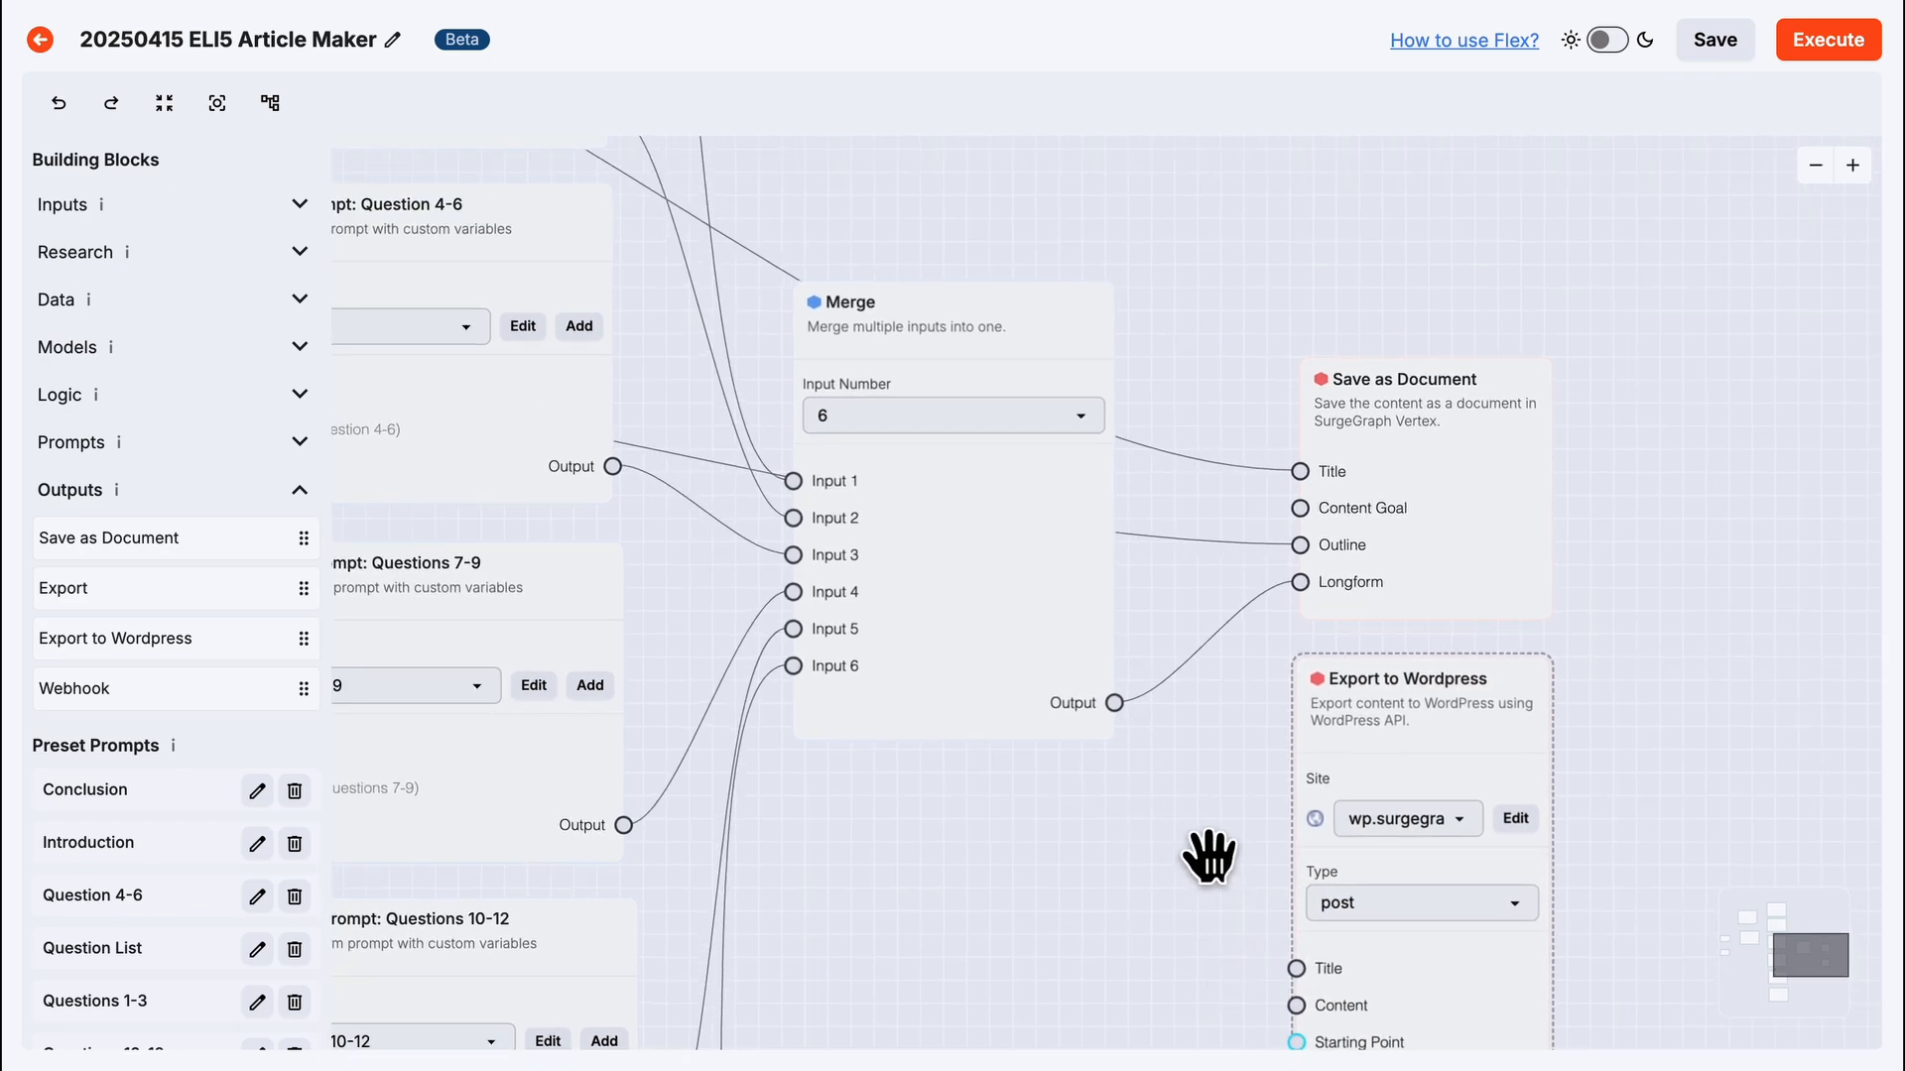
left_click_drag(1194, 289, 1330, 522)
left_click_drag(1012, 370, 1138, 526)
left_click_drag(1047, 323, 1203, 613)
left_click_drag(543, 611, 1008, 510)
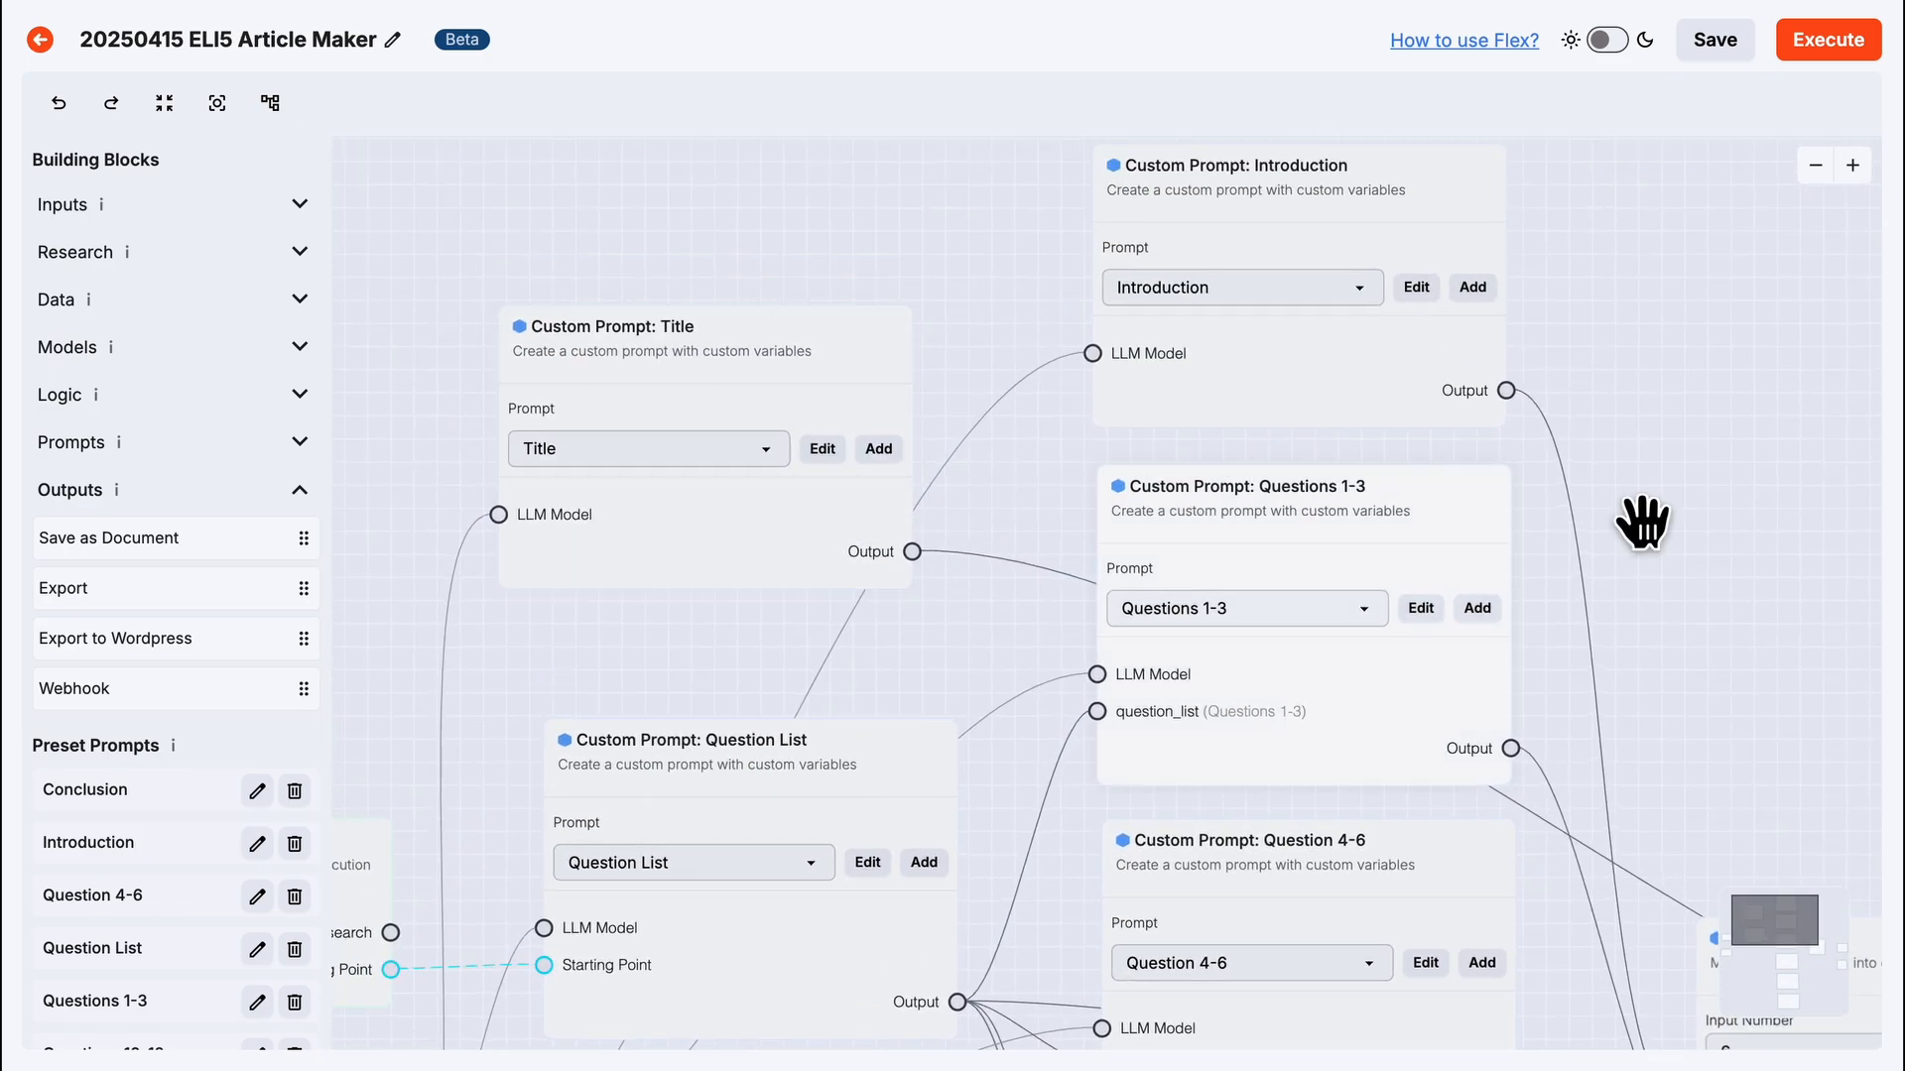
left_click(1816, 166)
left_click_drag(1718, 532, 1708, 402)
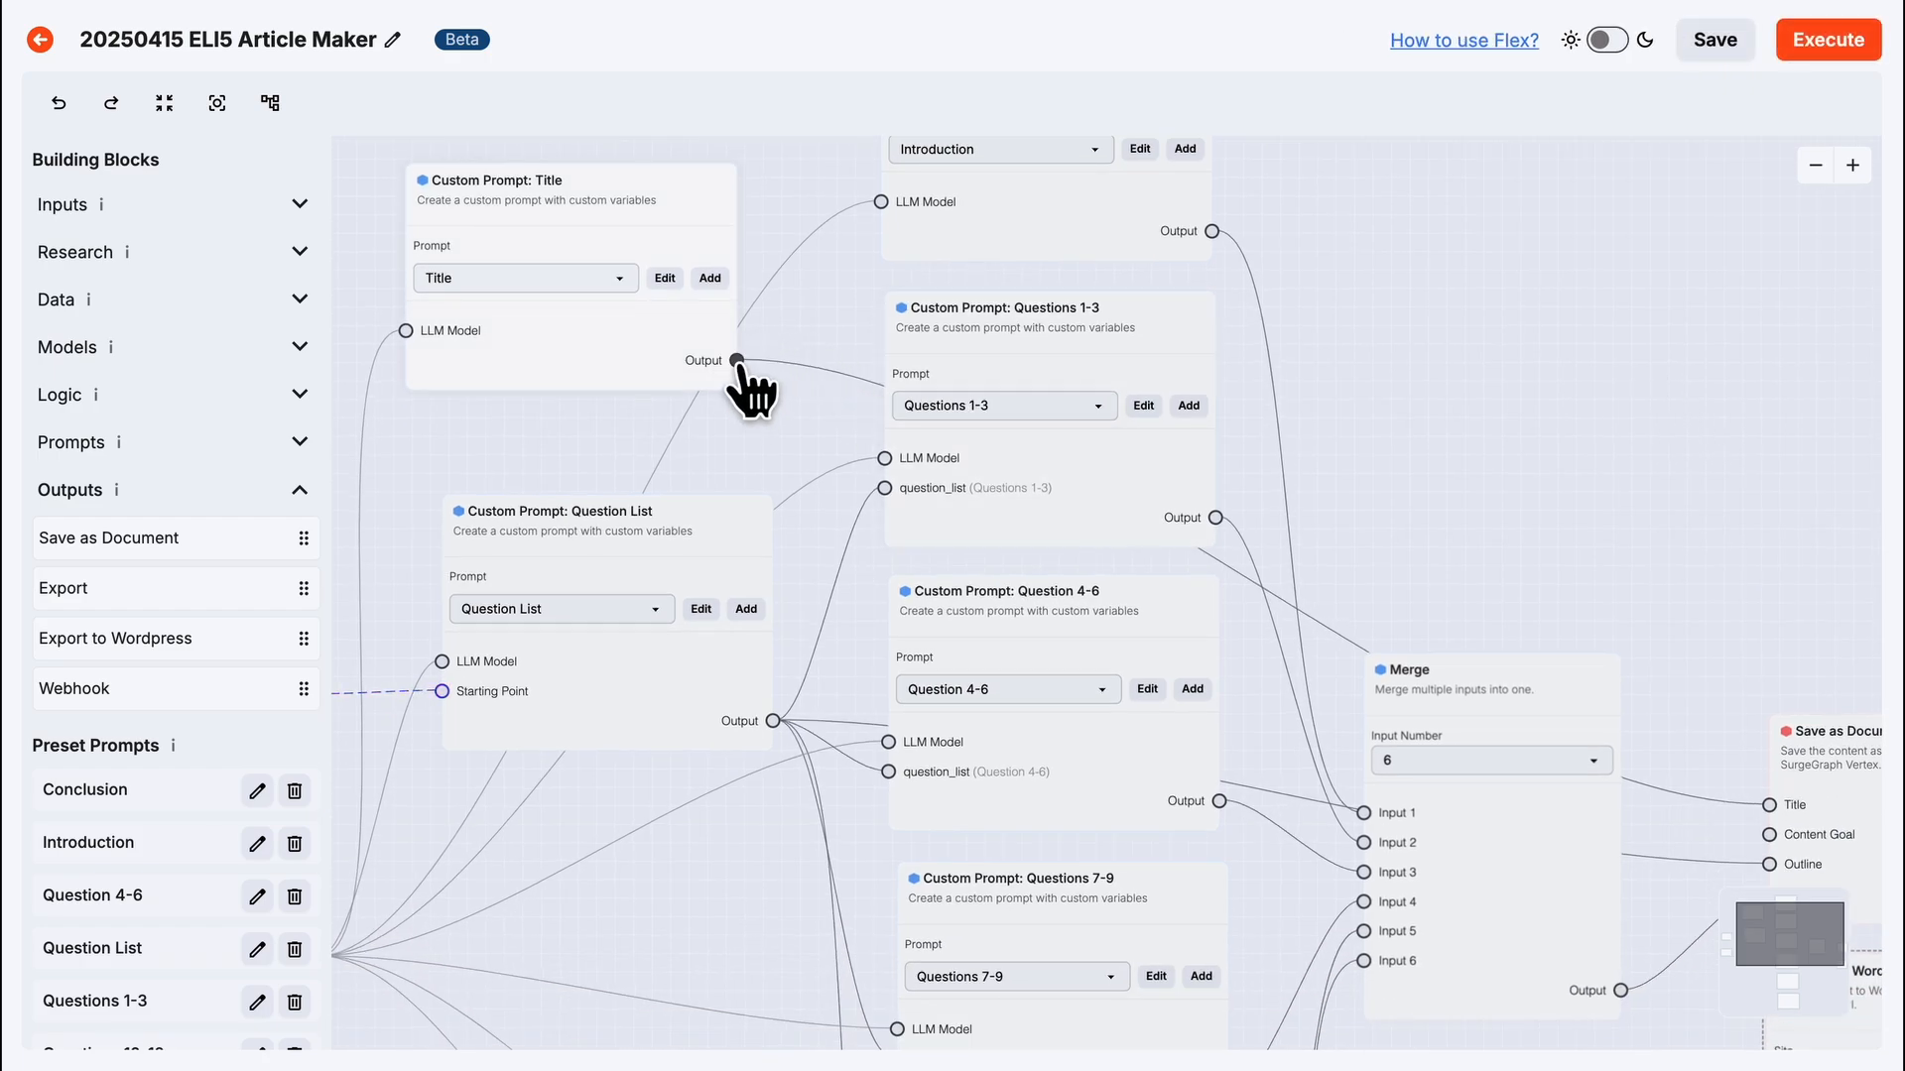
left_click_drag(736, 360, 1456, 734)
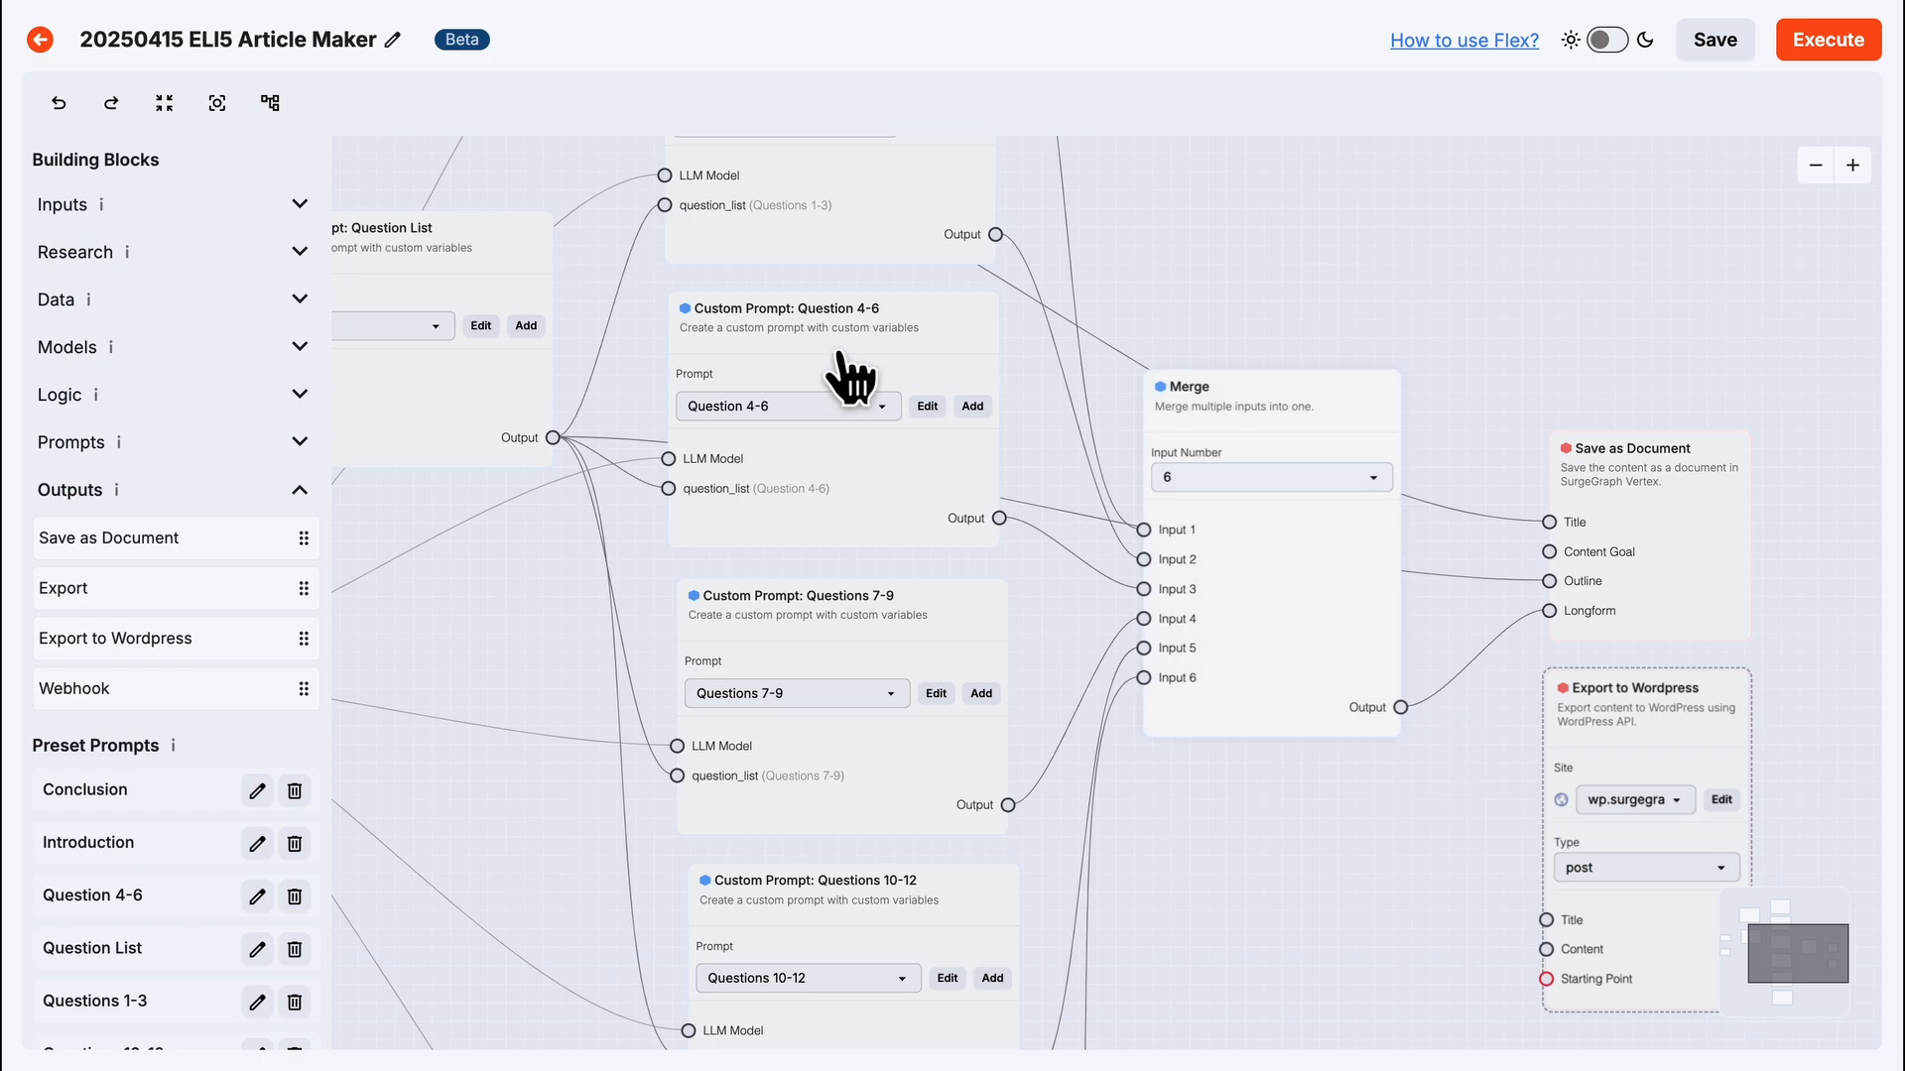
left_click(1816, 165)
left_click_drag(1509, 203, 1775, 501)
left_click_drag(659, 287, 1482, 960)
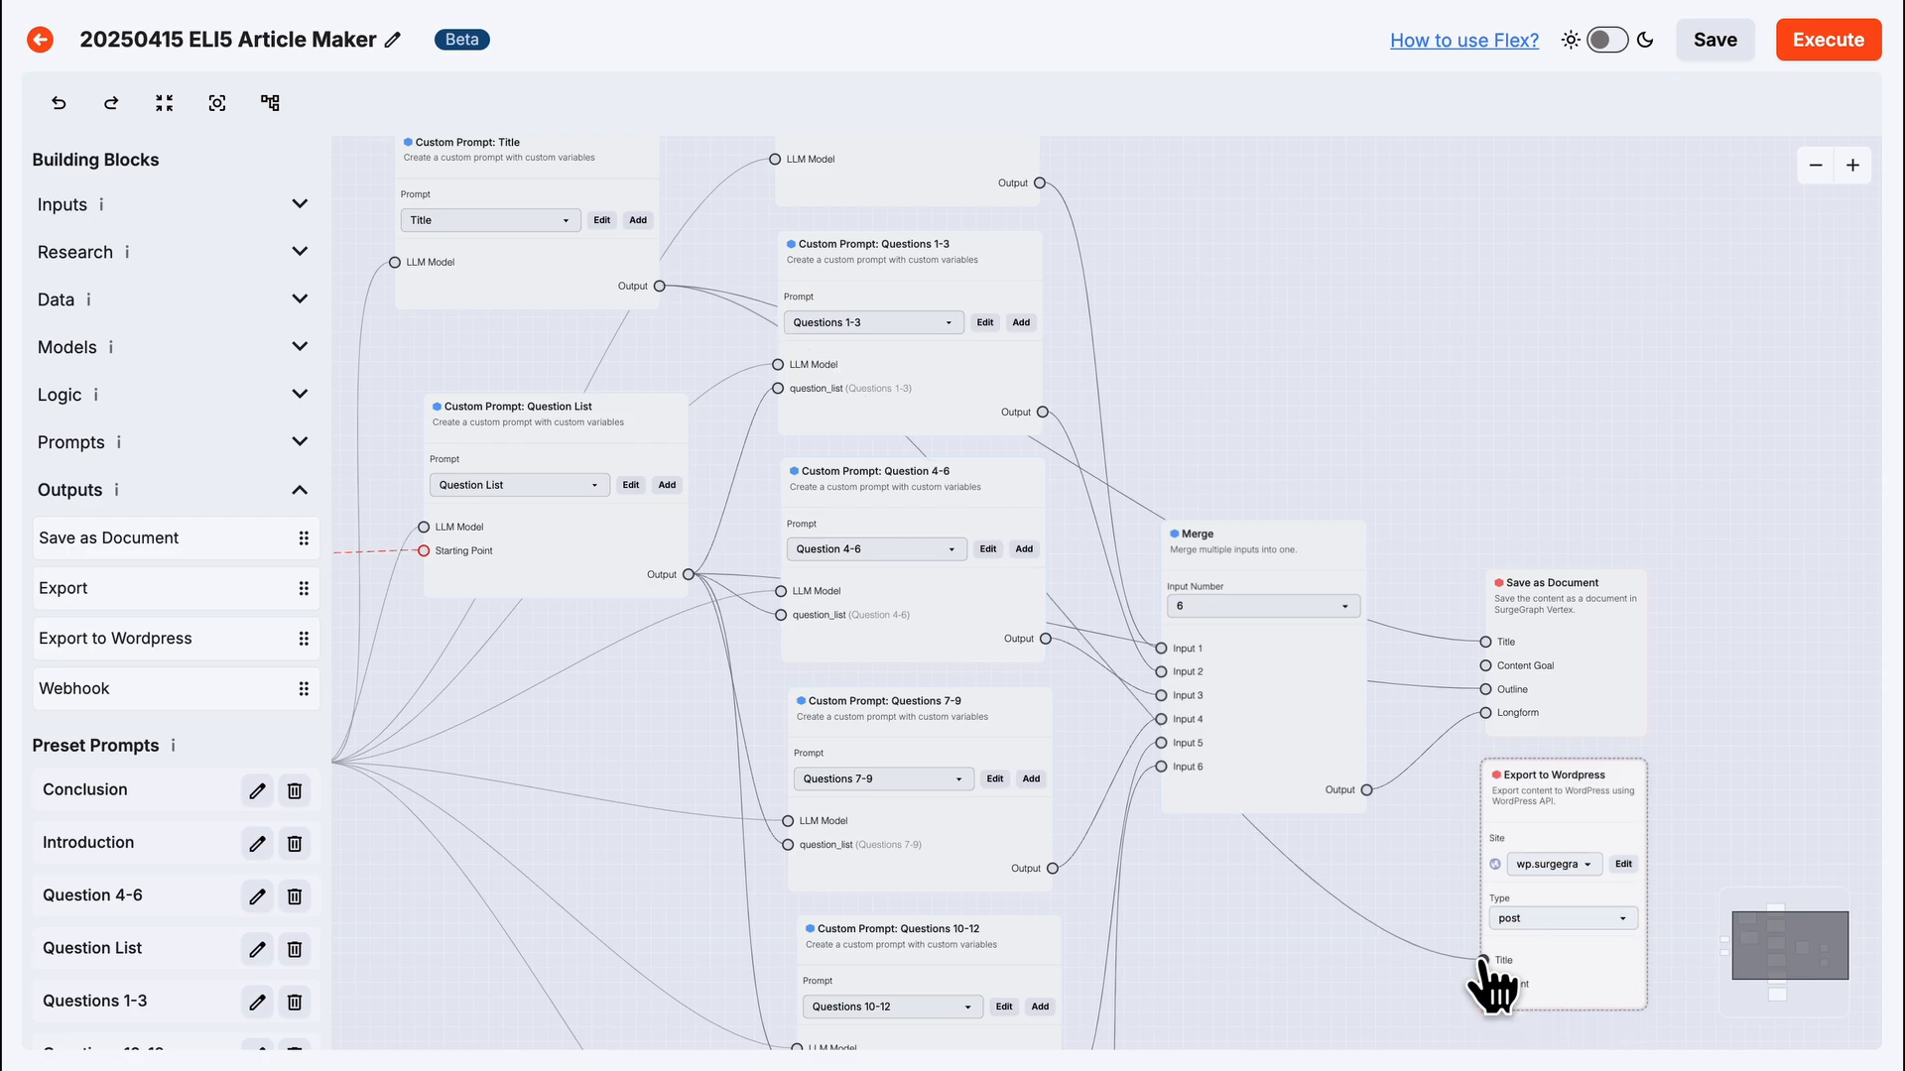
Connect the Merge block's output to the Content input of the Export to Wordpress block.
scroll(1716, 863, "down", 1)
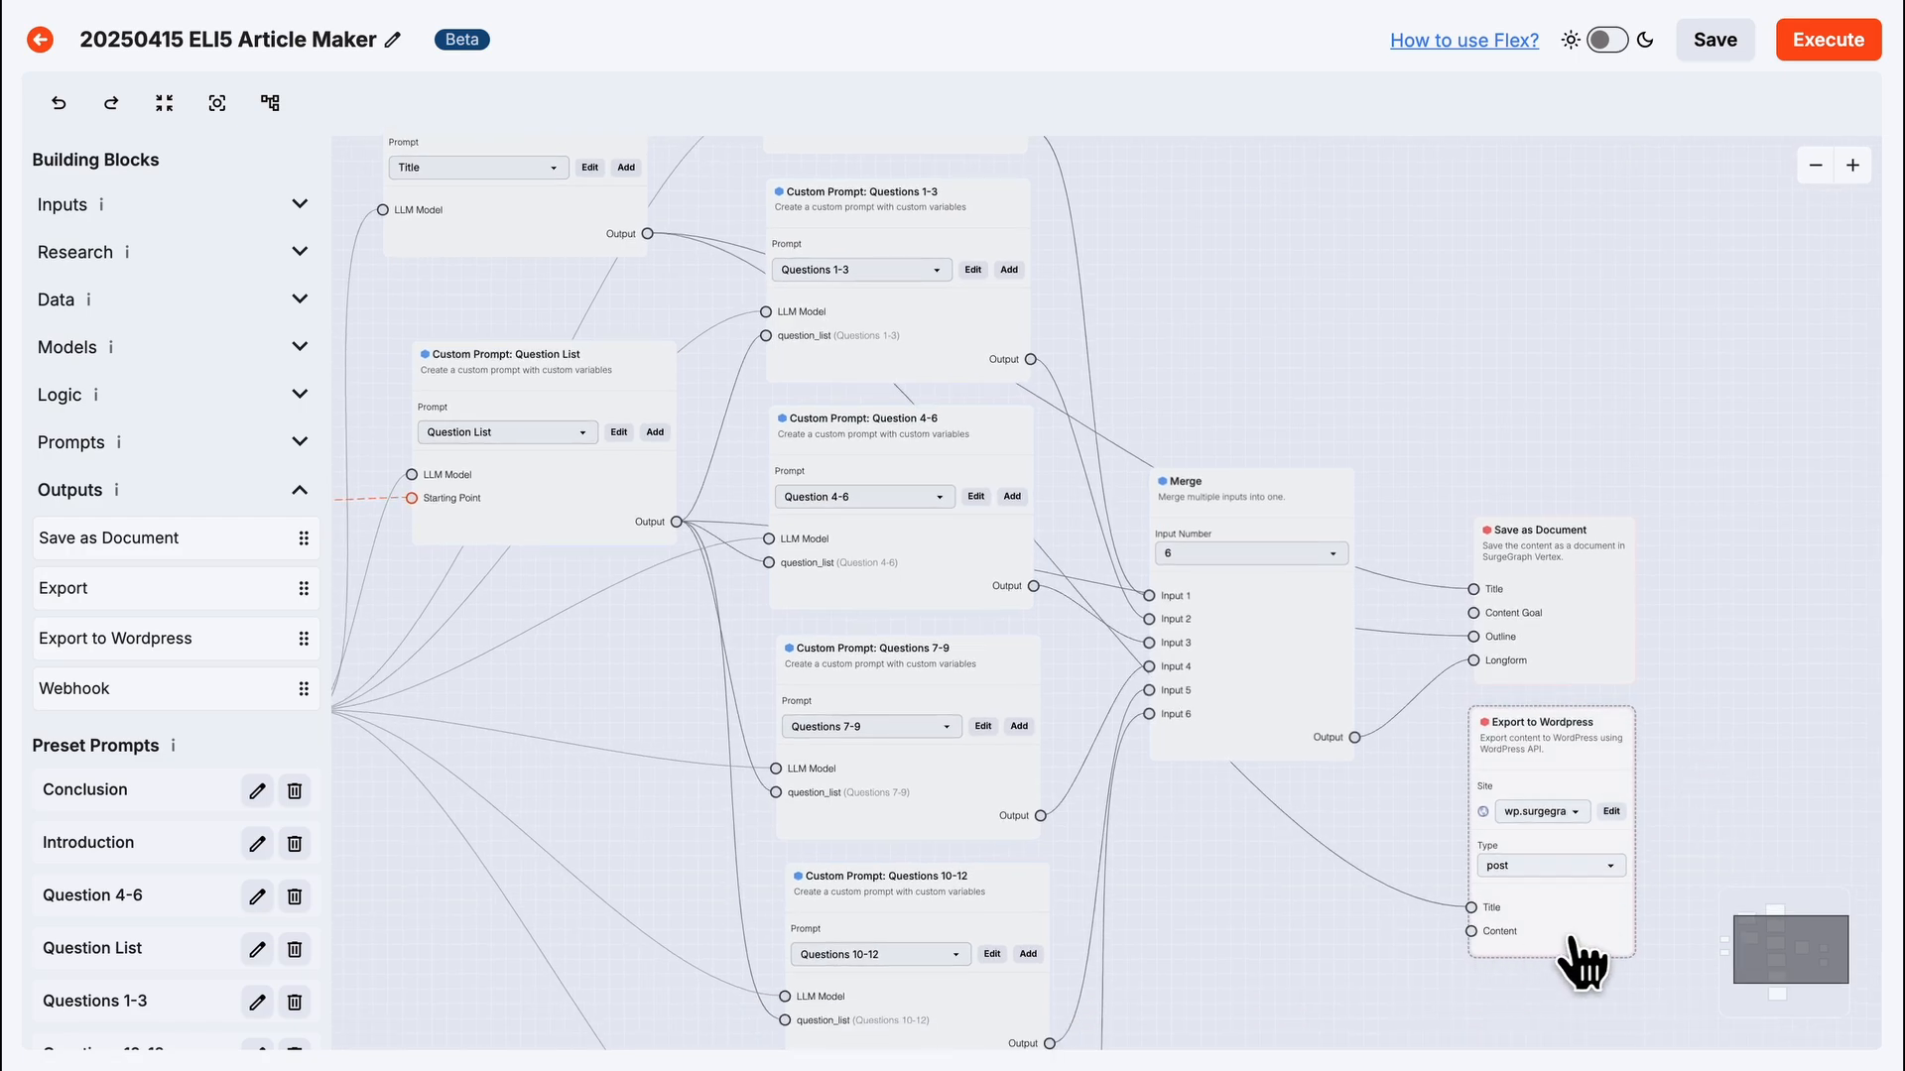
left_click(1852, 166)
left_click_drag(1825, 545, 1349, 178)
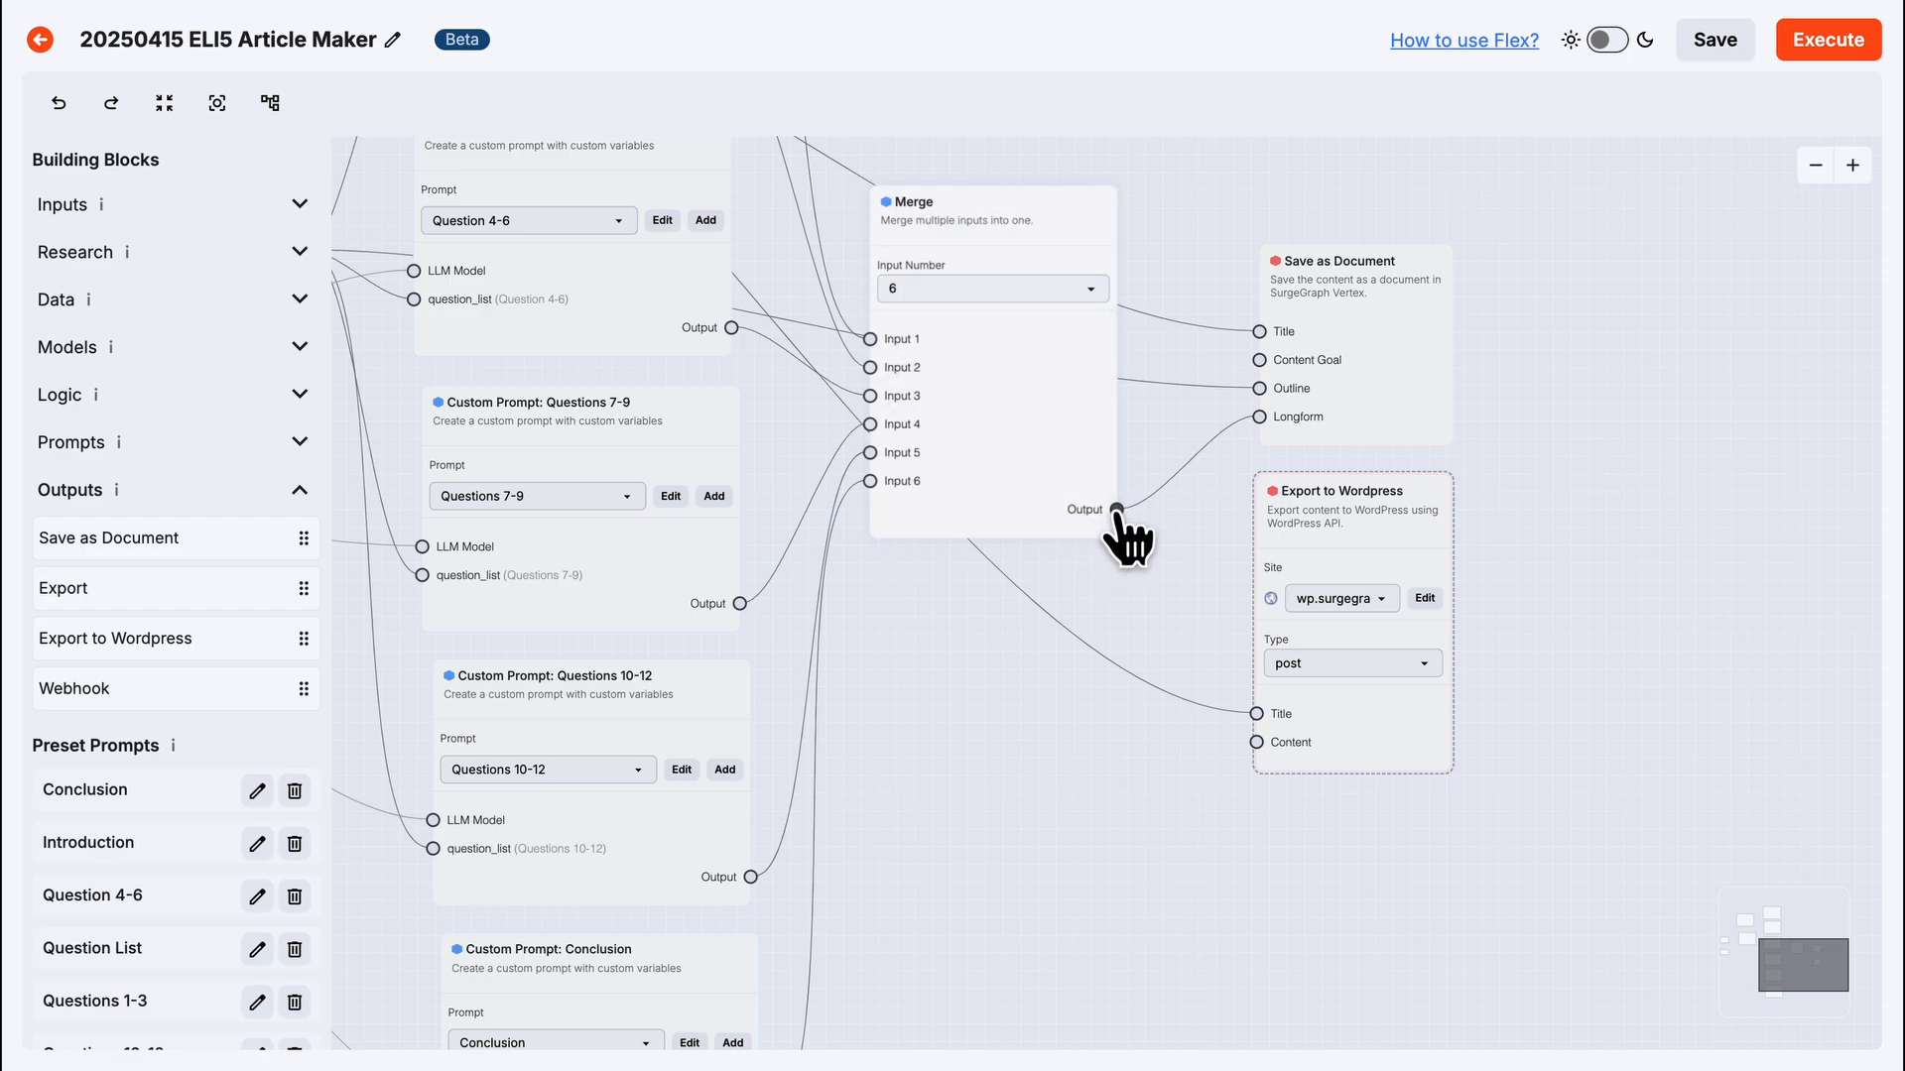
left_click_drag(1118, 510, 1256, 742)
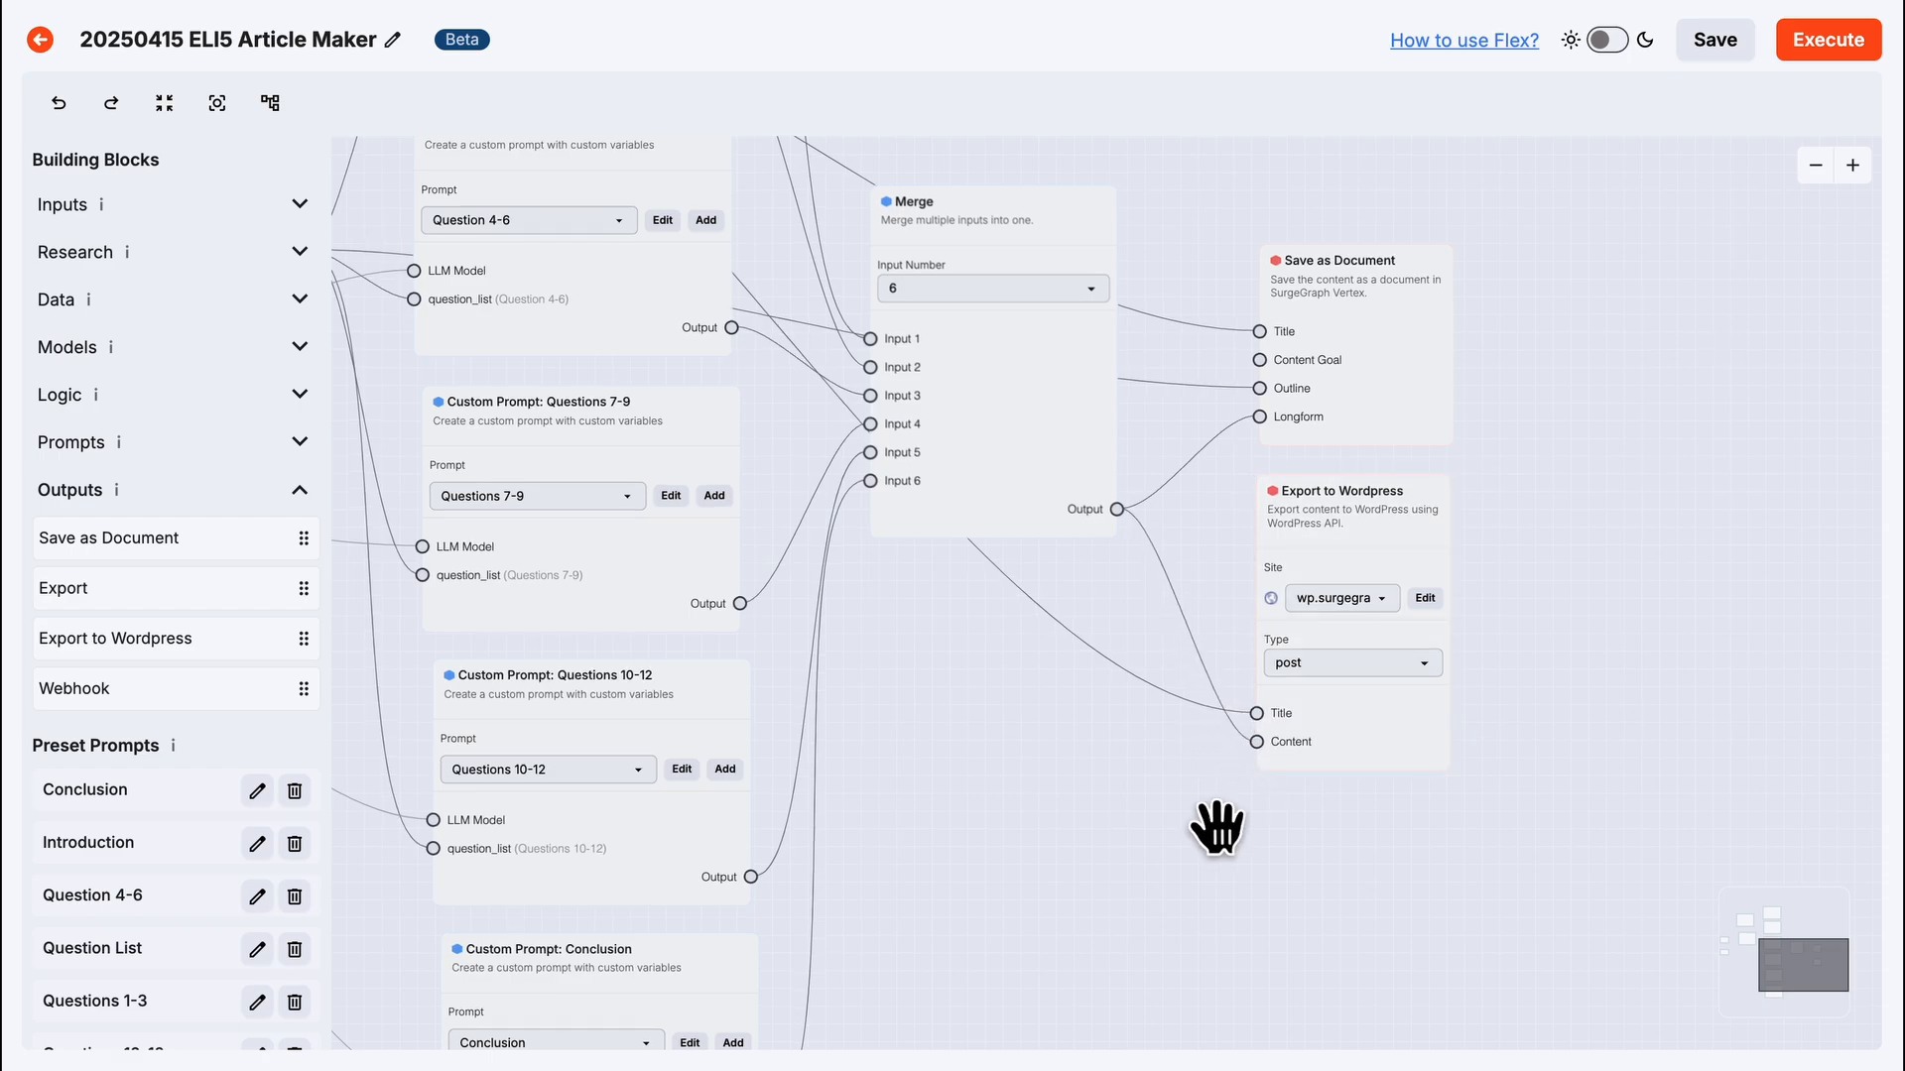
Open the workflow's execution setup and enter "theory of evolution" as the short text input of row 1.
left_click(1836, 51)
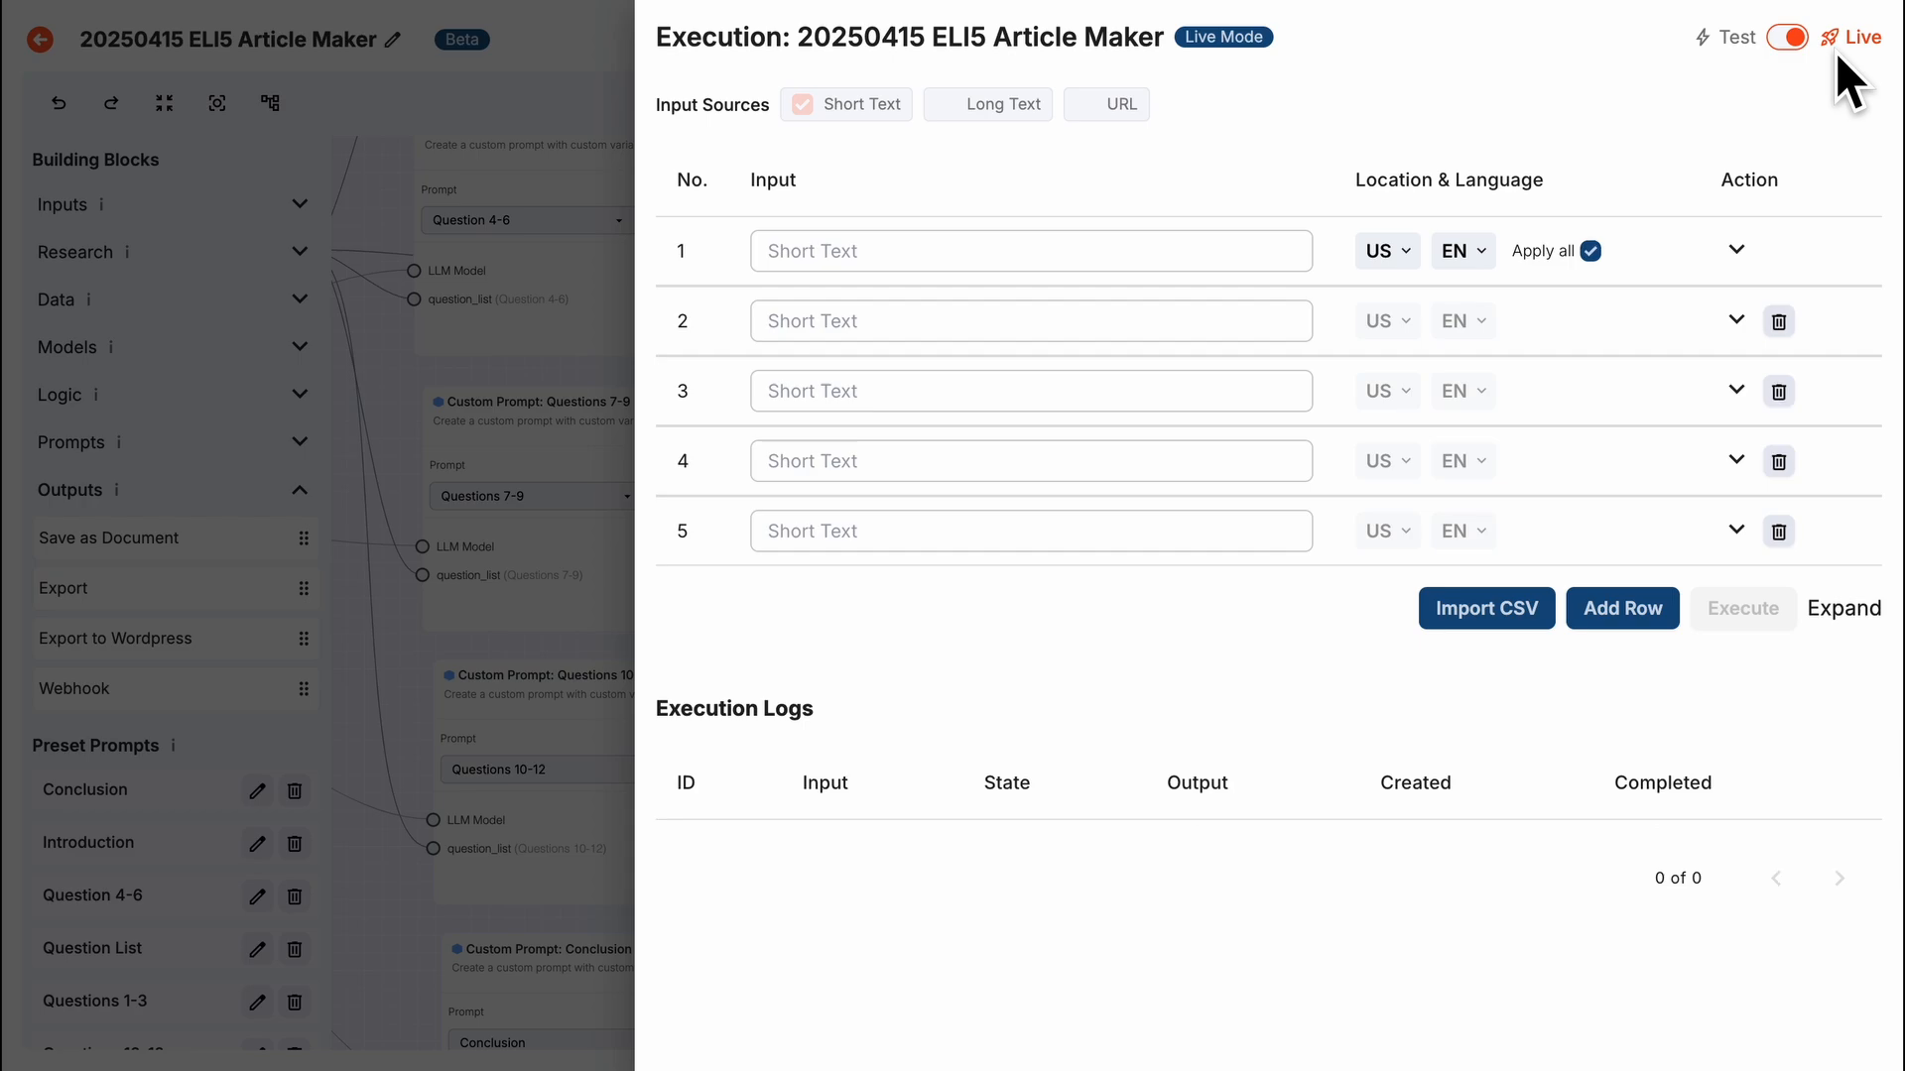
left_click(1054, 251)
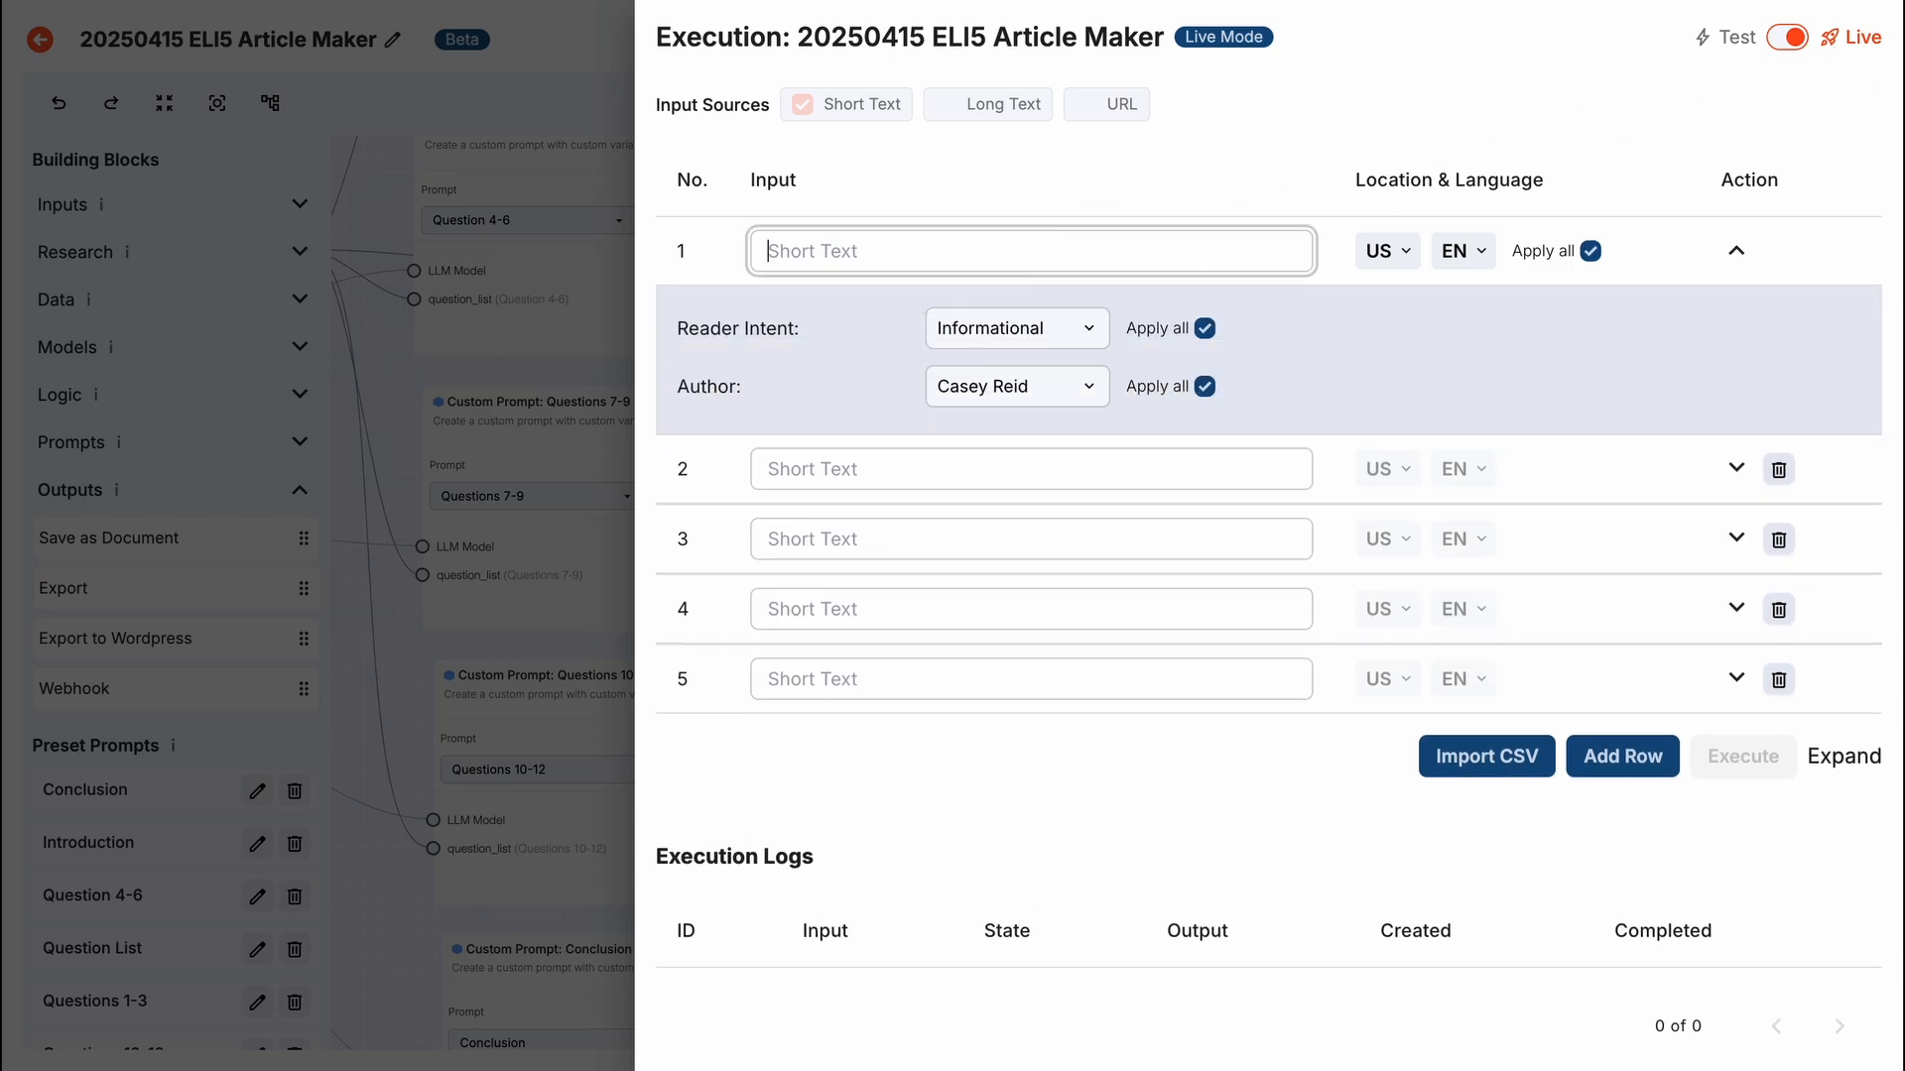
type("theory of ec")
key("BackSpace")
type("volution")
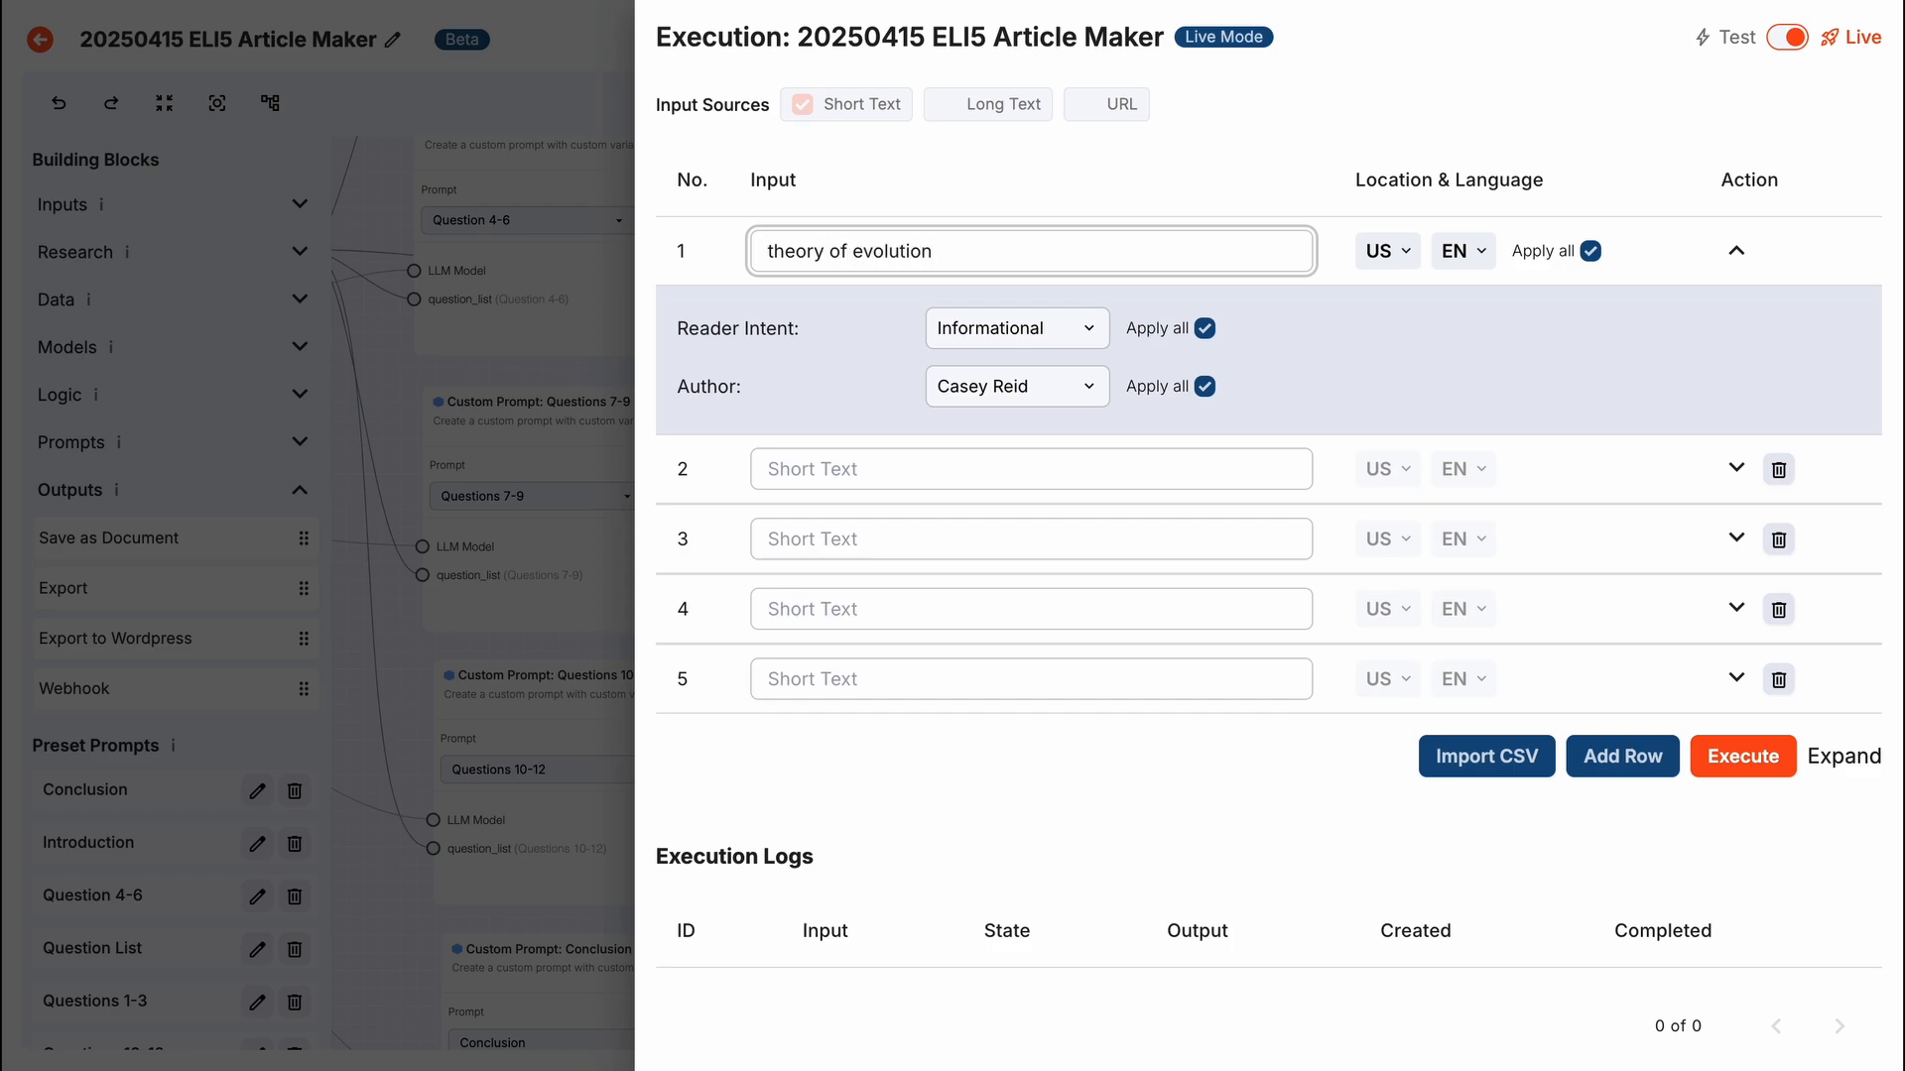
Choose the desired author profile for row 1 and execute the workflow in live mode.
left_click(1091, 397)
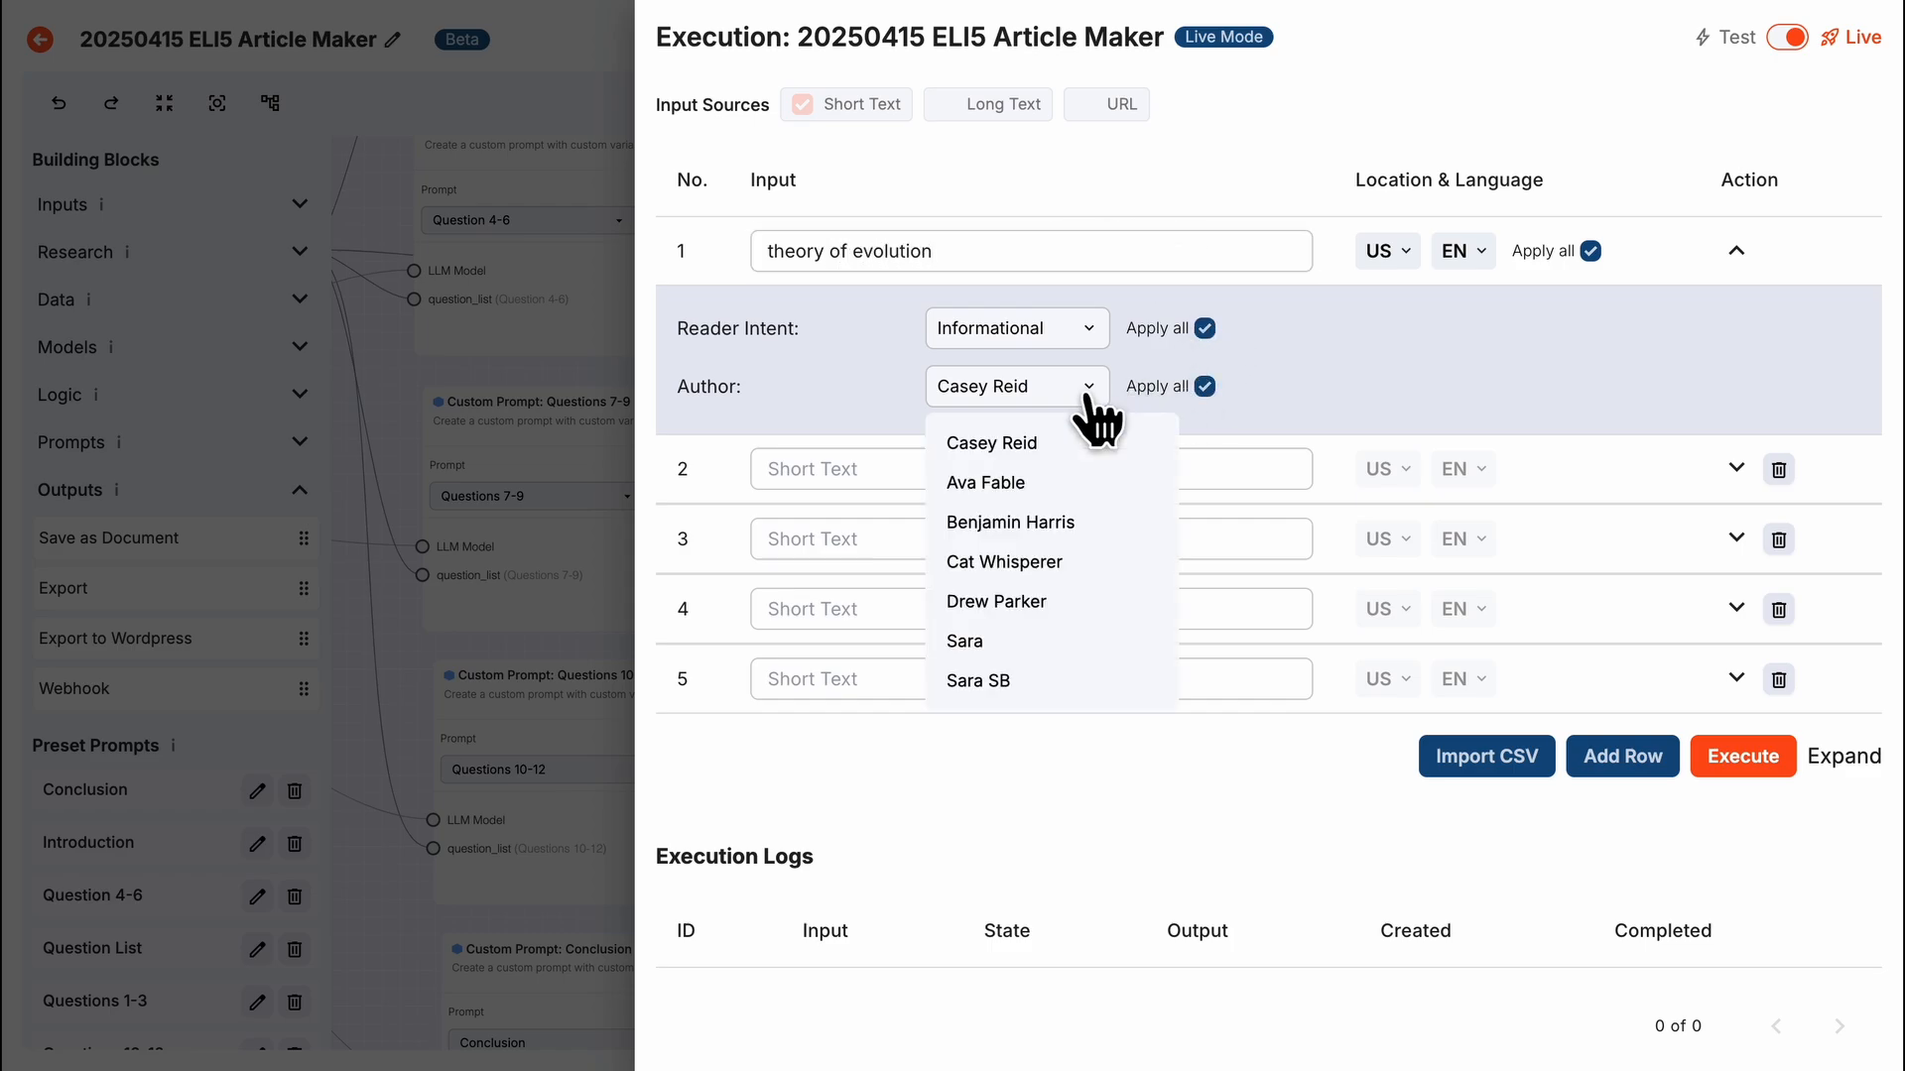
left_click(1005, 672)
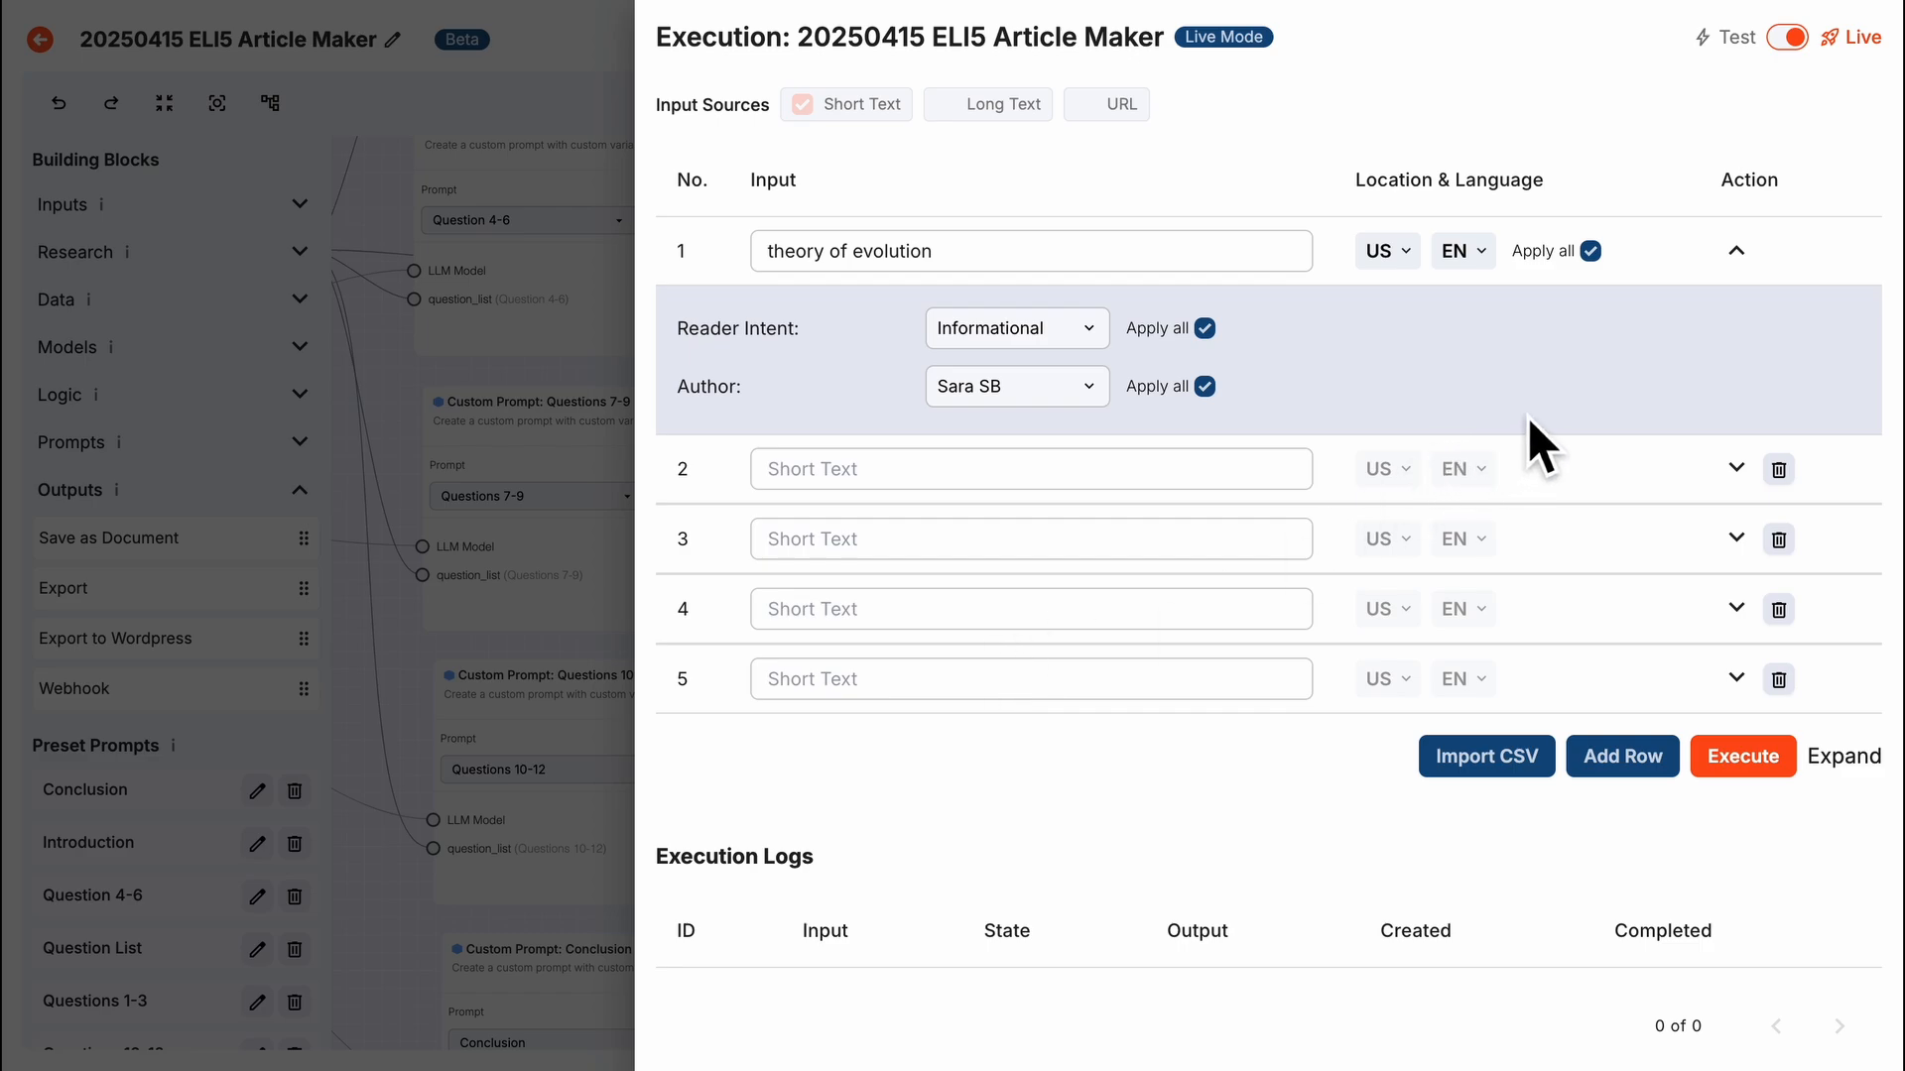
left_click(1743, 759)
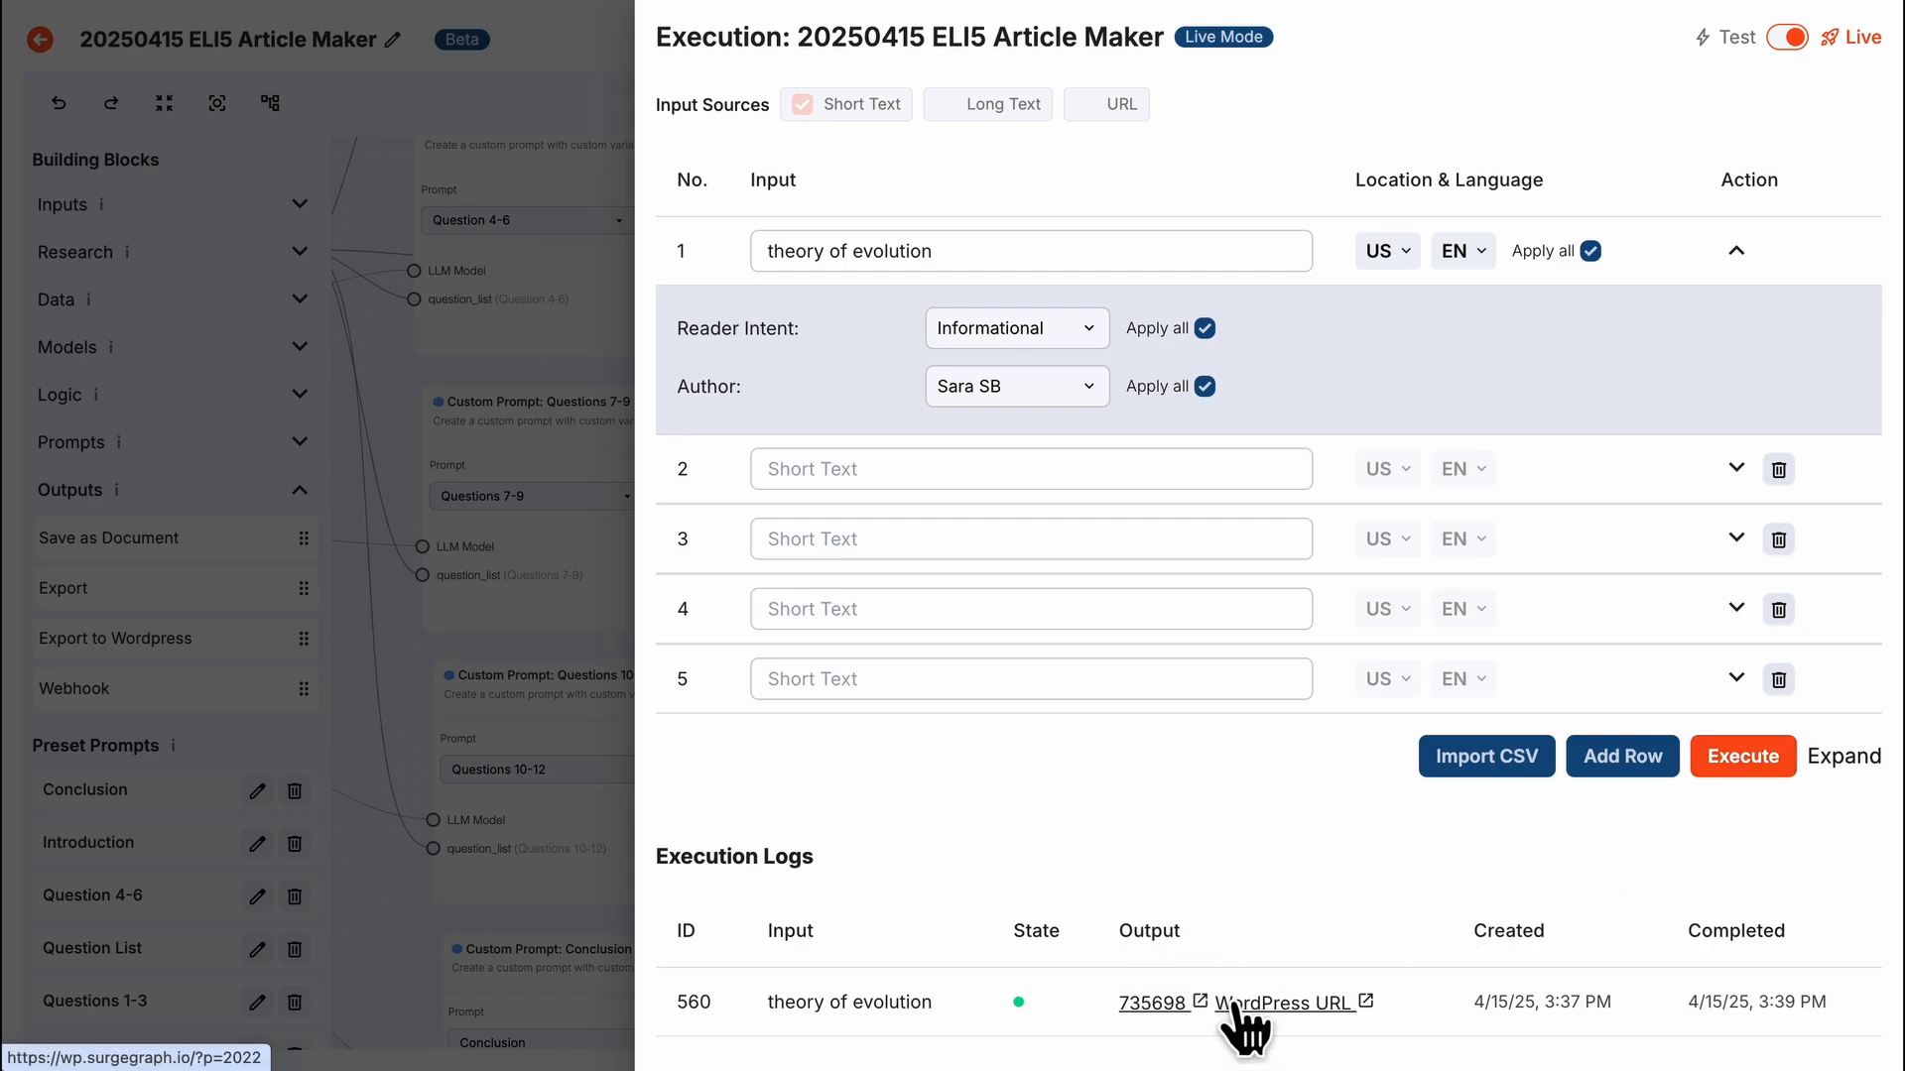
Read through the published WordPress article from the execution log, and return to the workflow canvas.
left_click(1293, 1007)
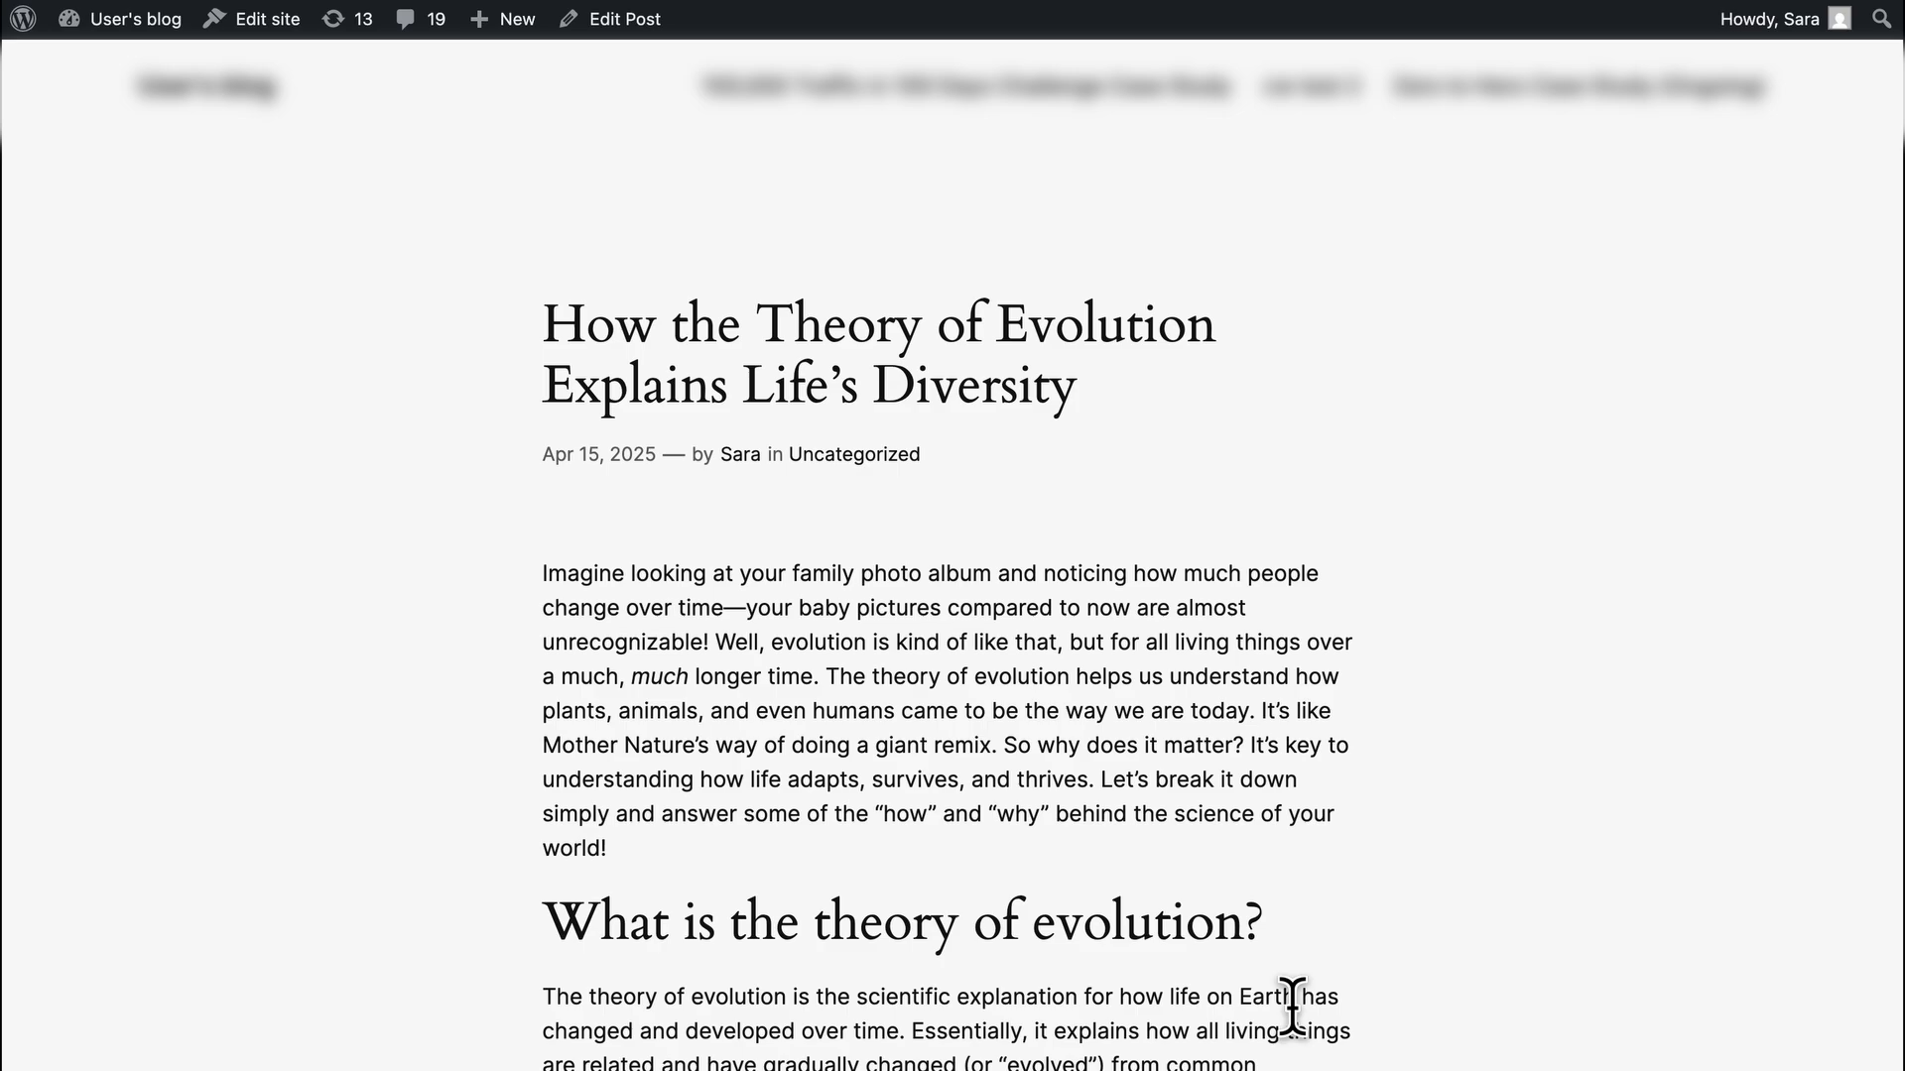
scroll(1280, 942, "down", 5)
scroll(1258, 901, "down", 8)
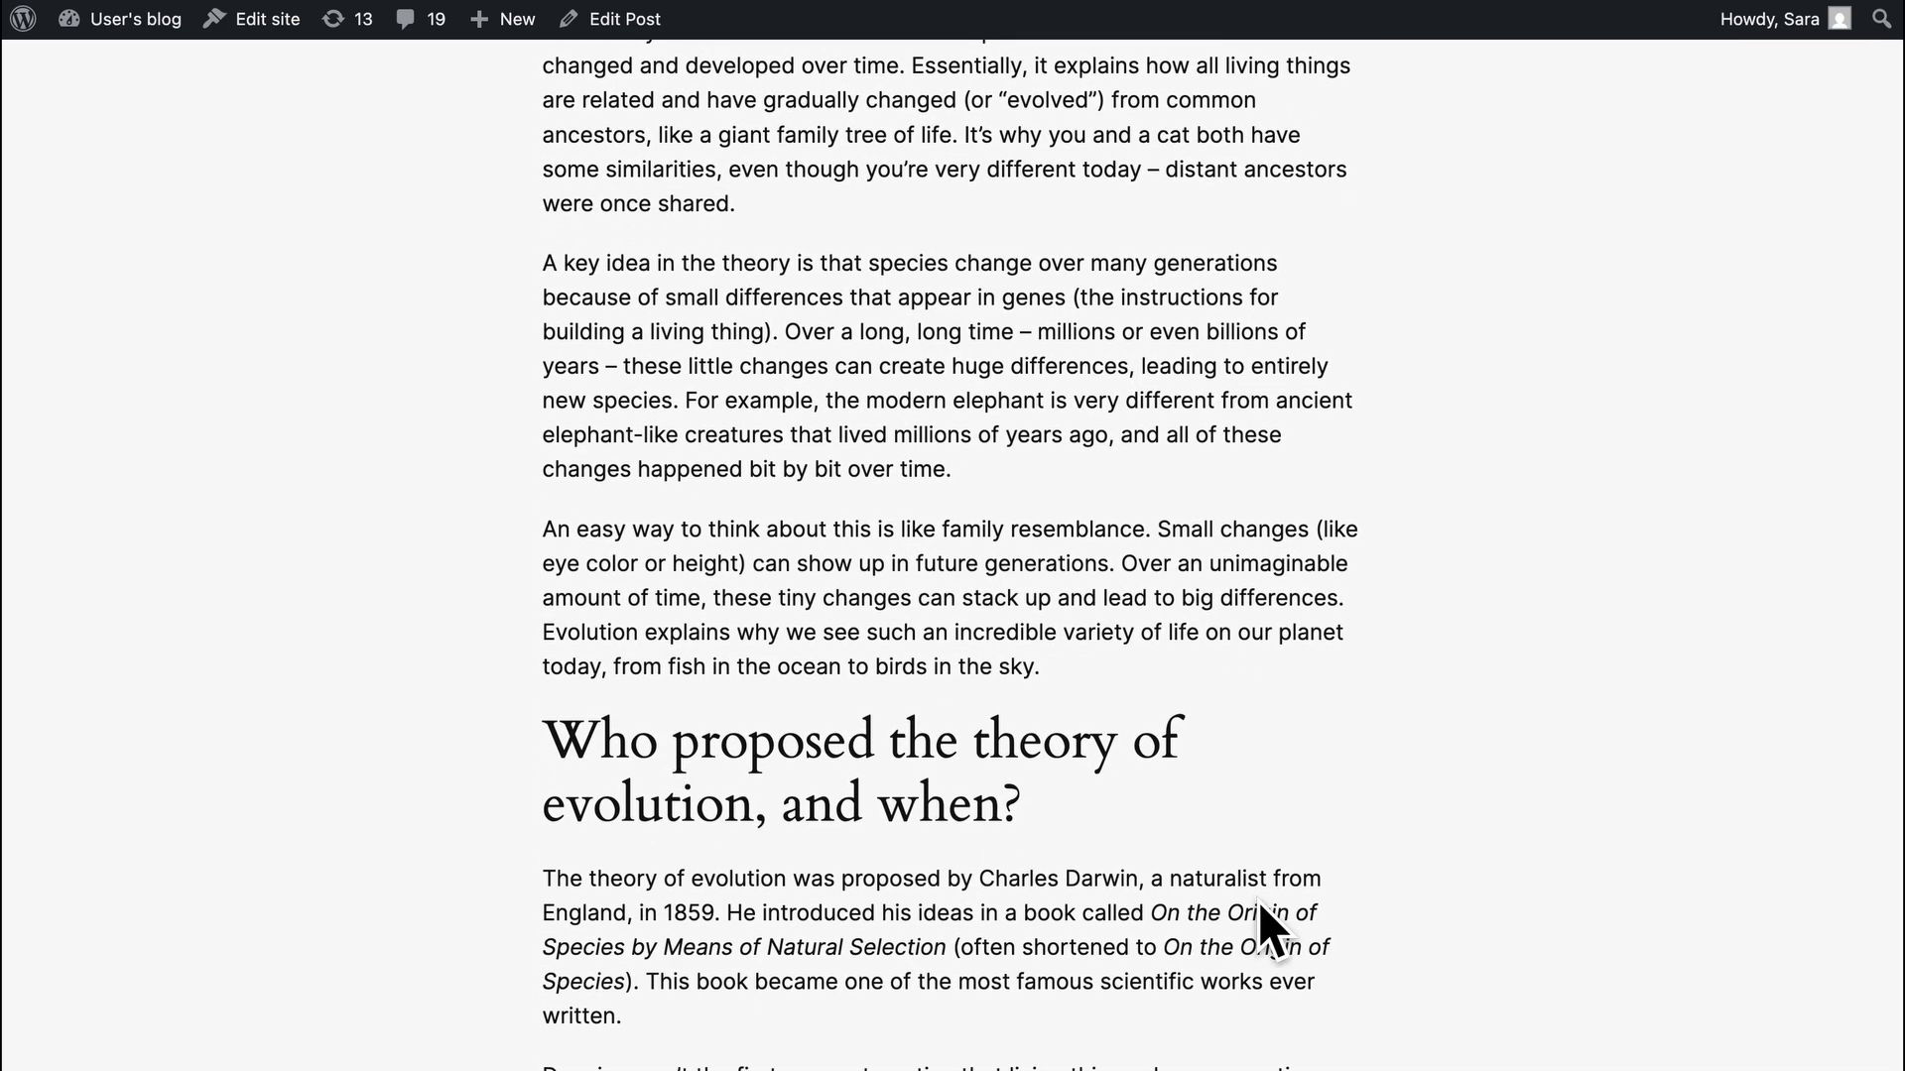
scroll(1258, 902, "down", 2)
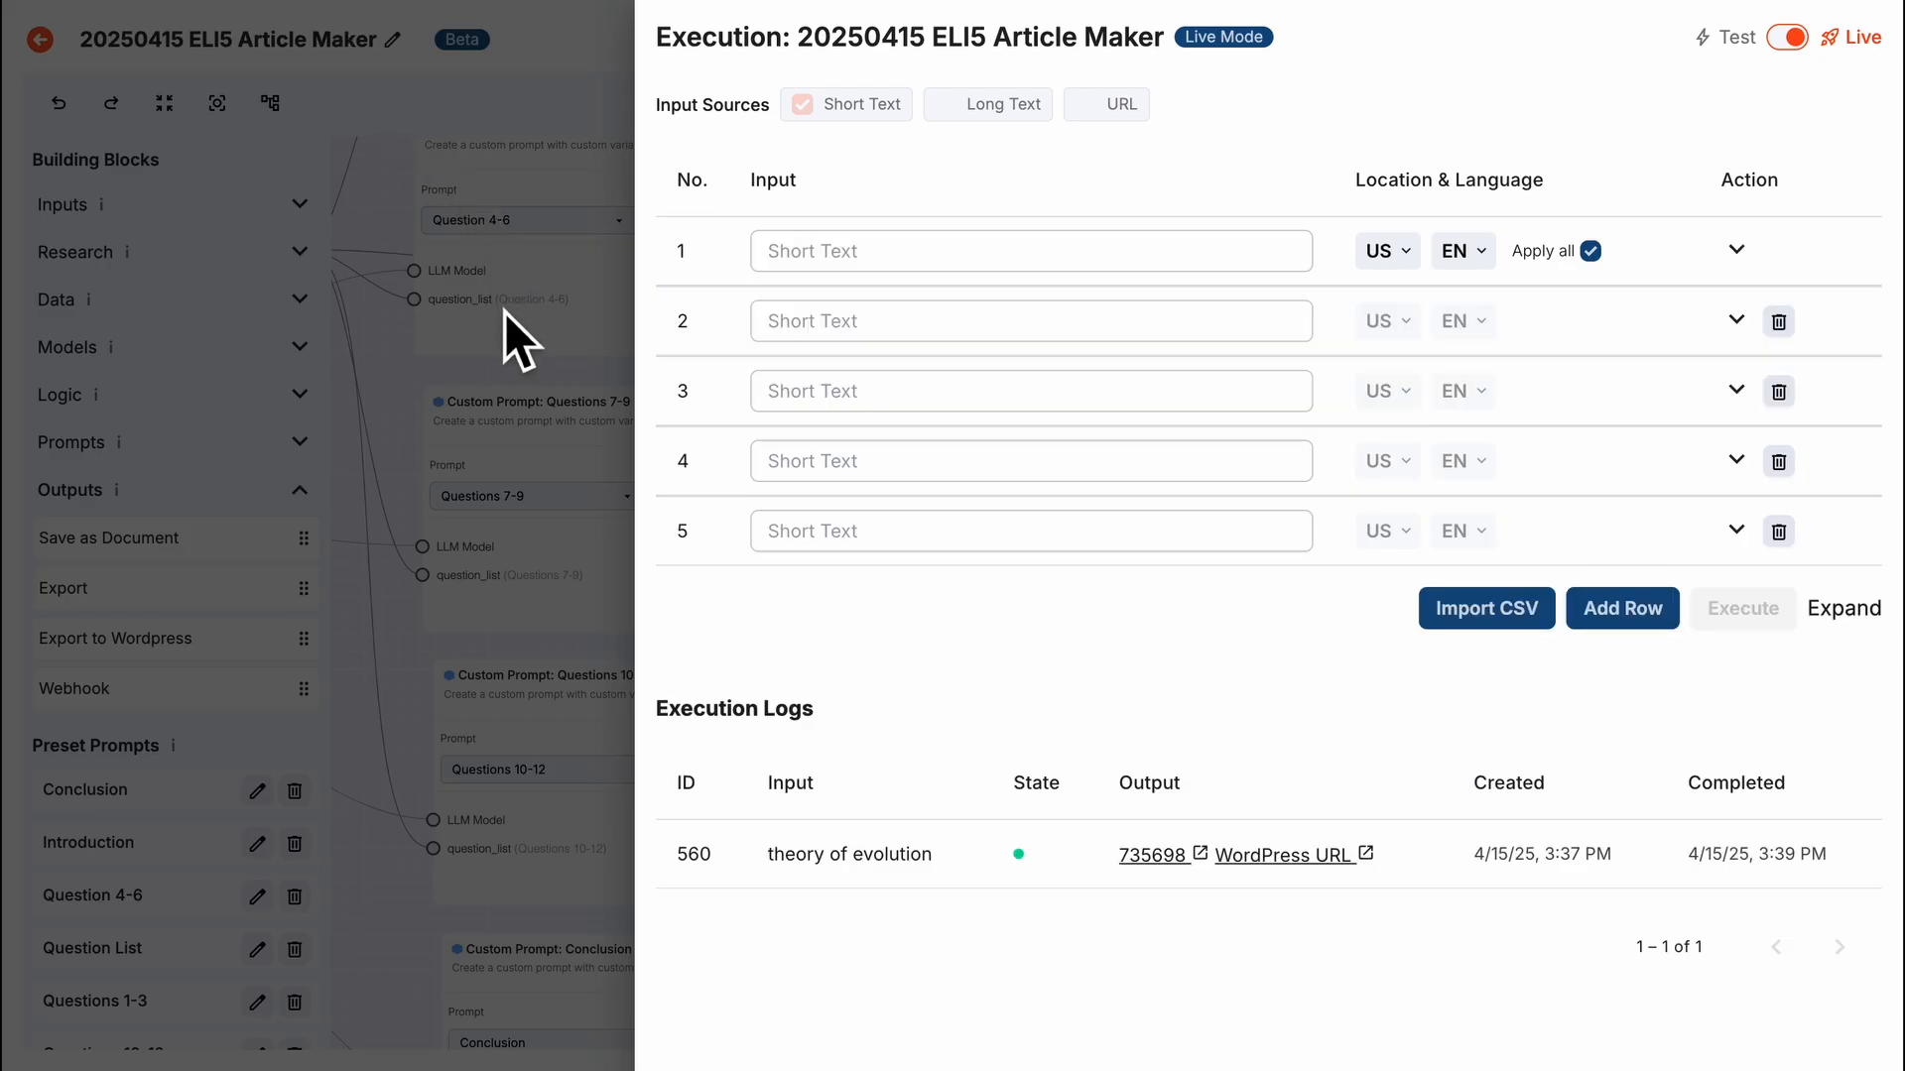
left_click(512, 359)
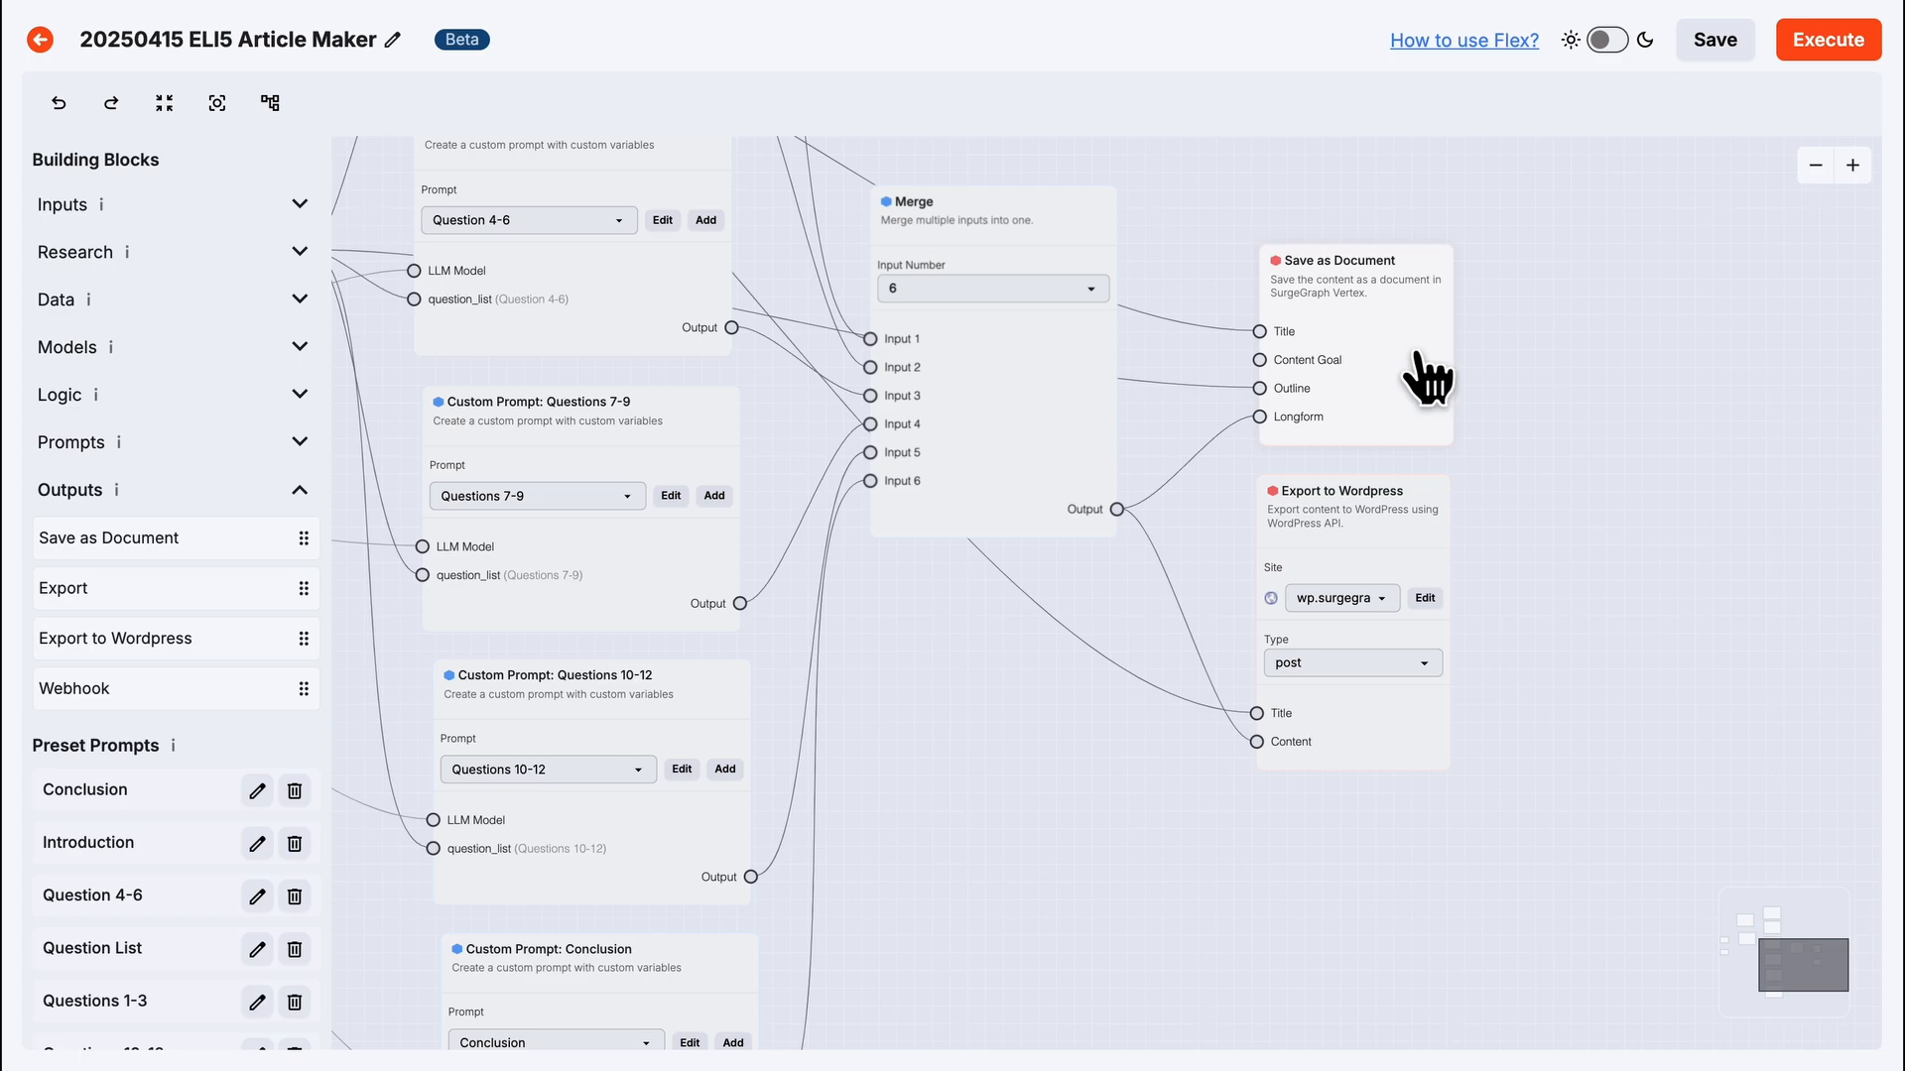
Review the saved theory of evolution document from the execution log and the documents list, and return to the workflow canvas.
left_click(1829, 40)
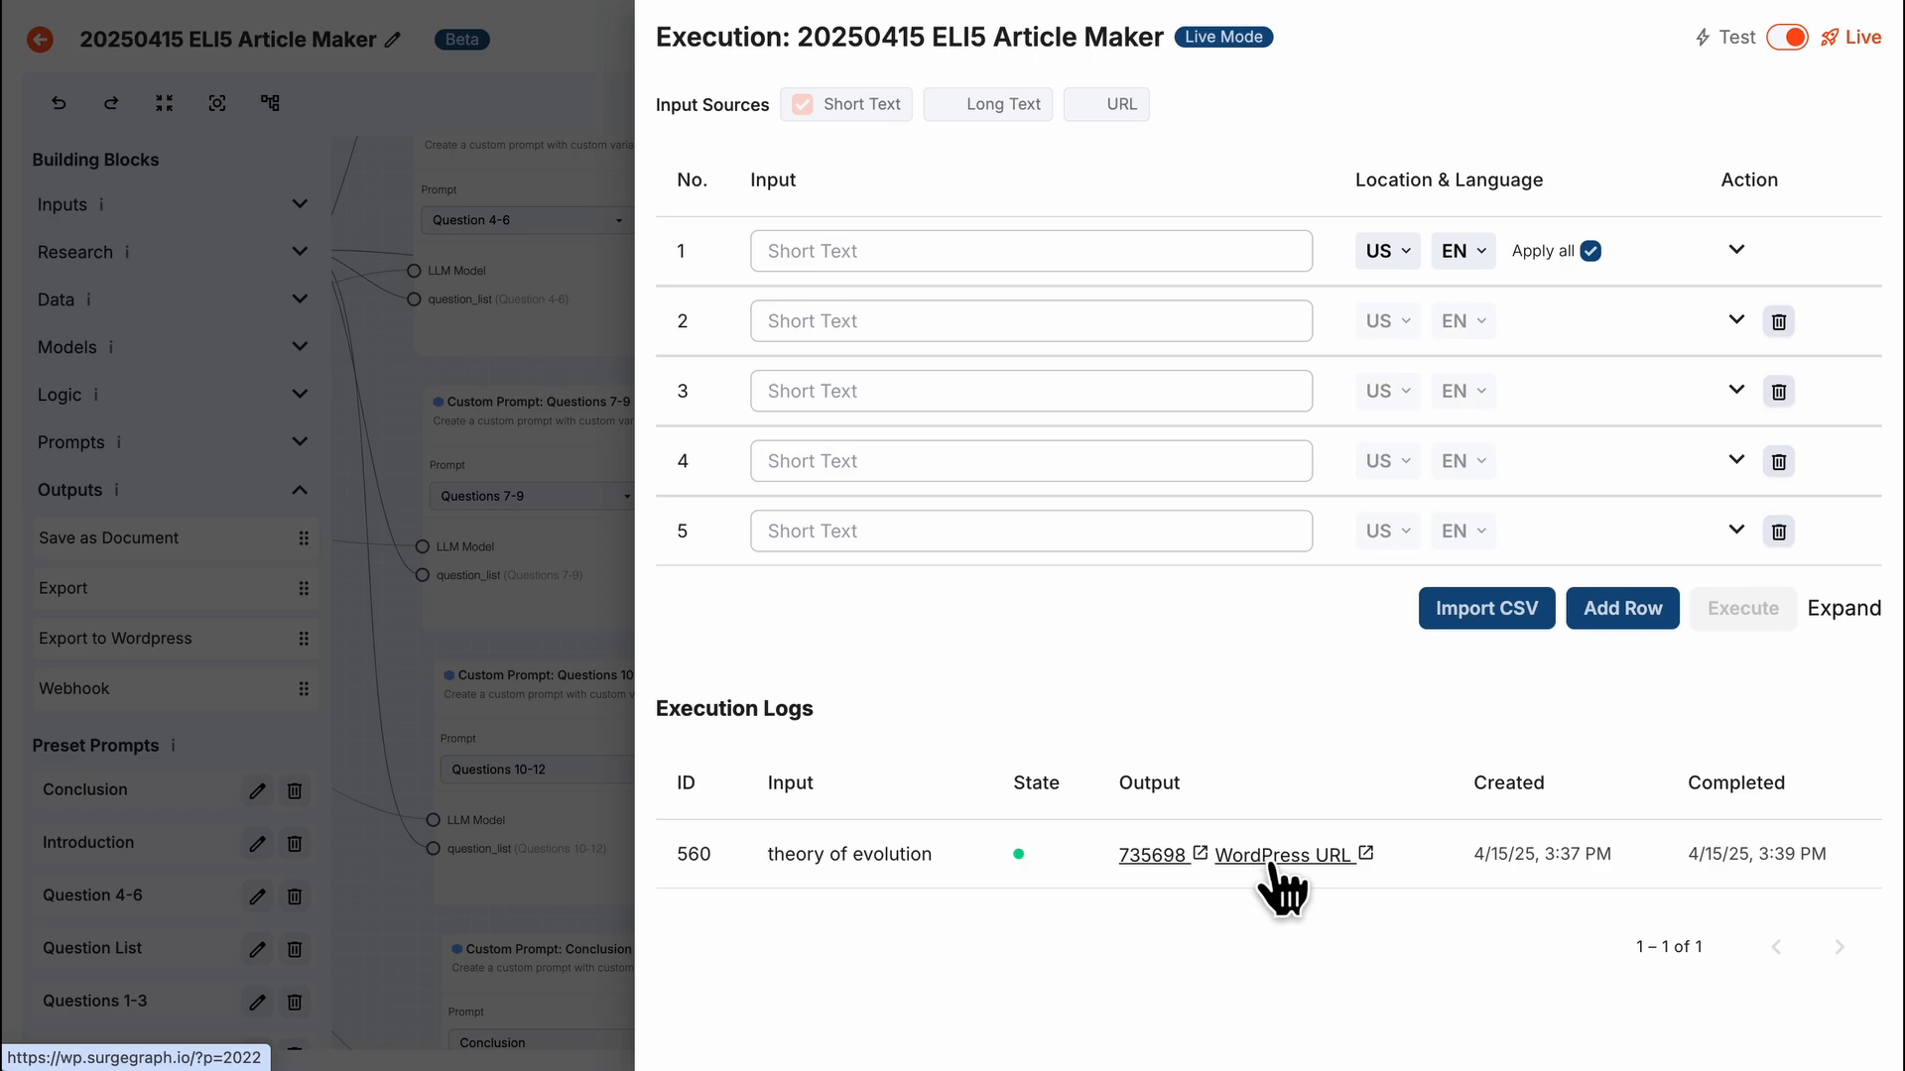
left_click(1171, 865)
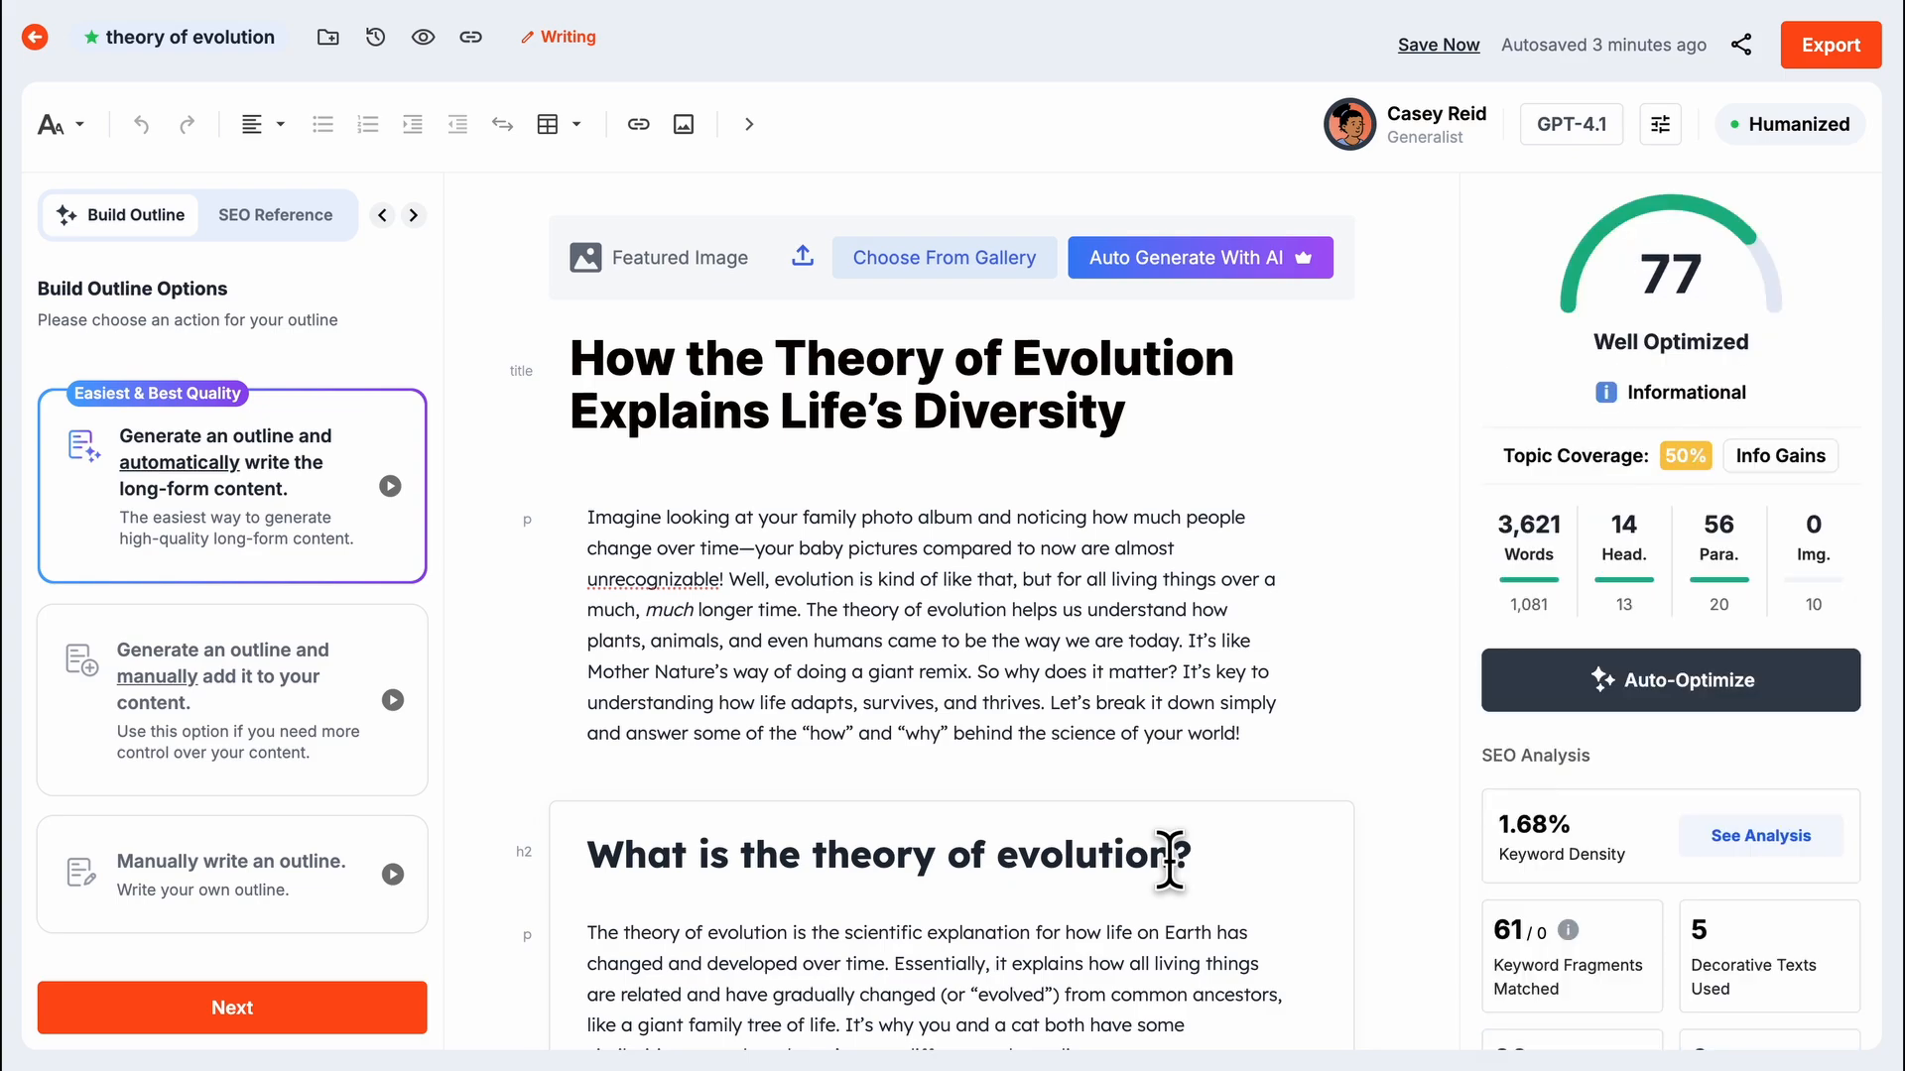
scroll(1171, 861, "down", 1)
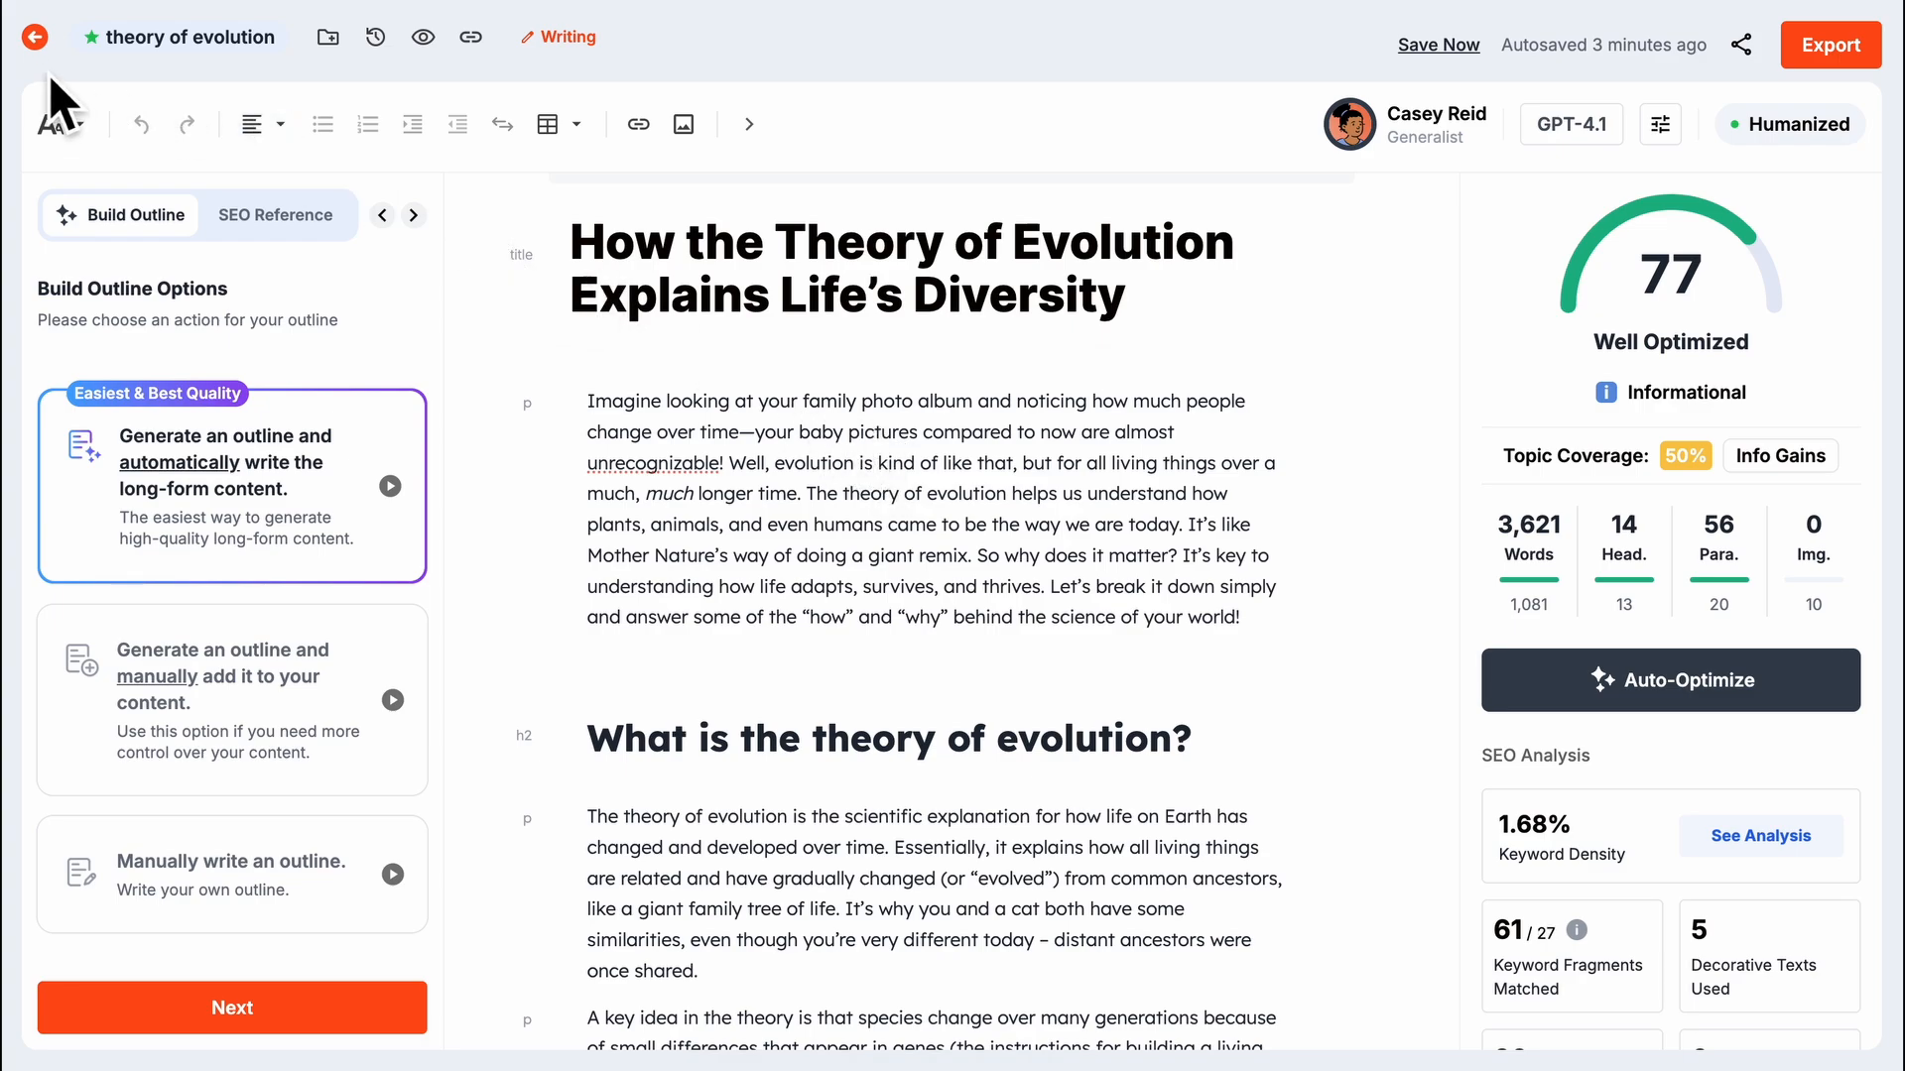
left_click(35, 37)
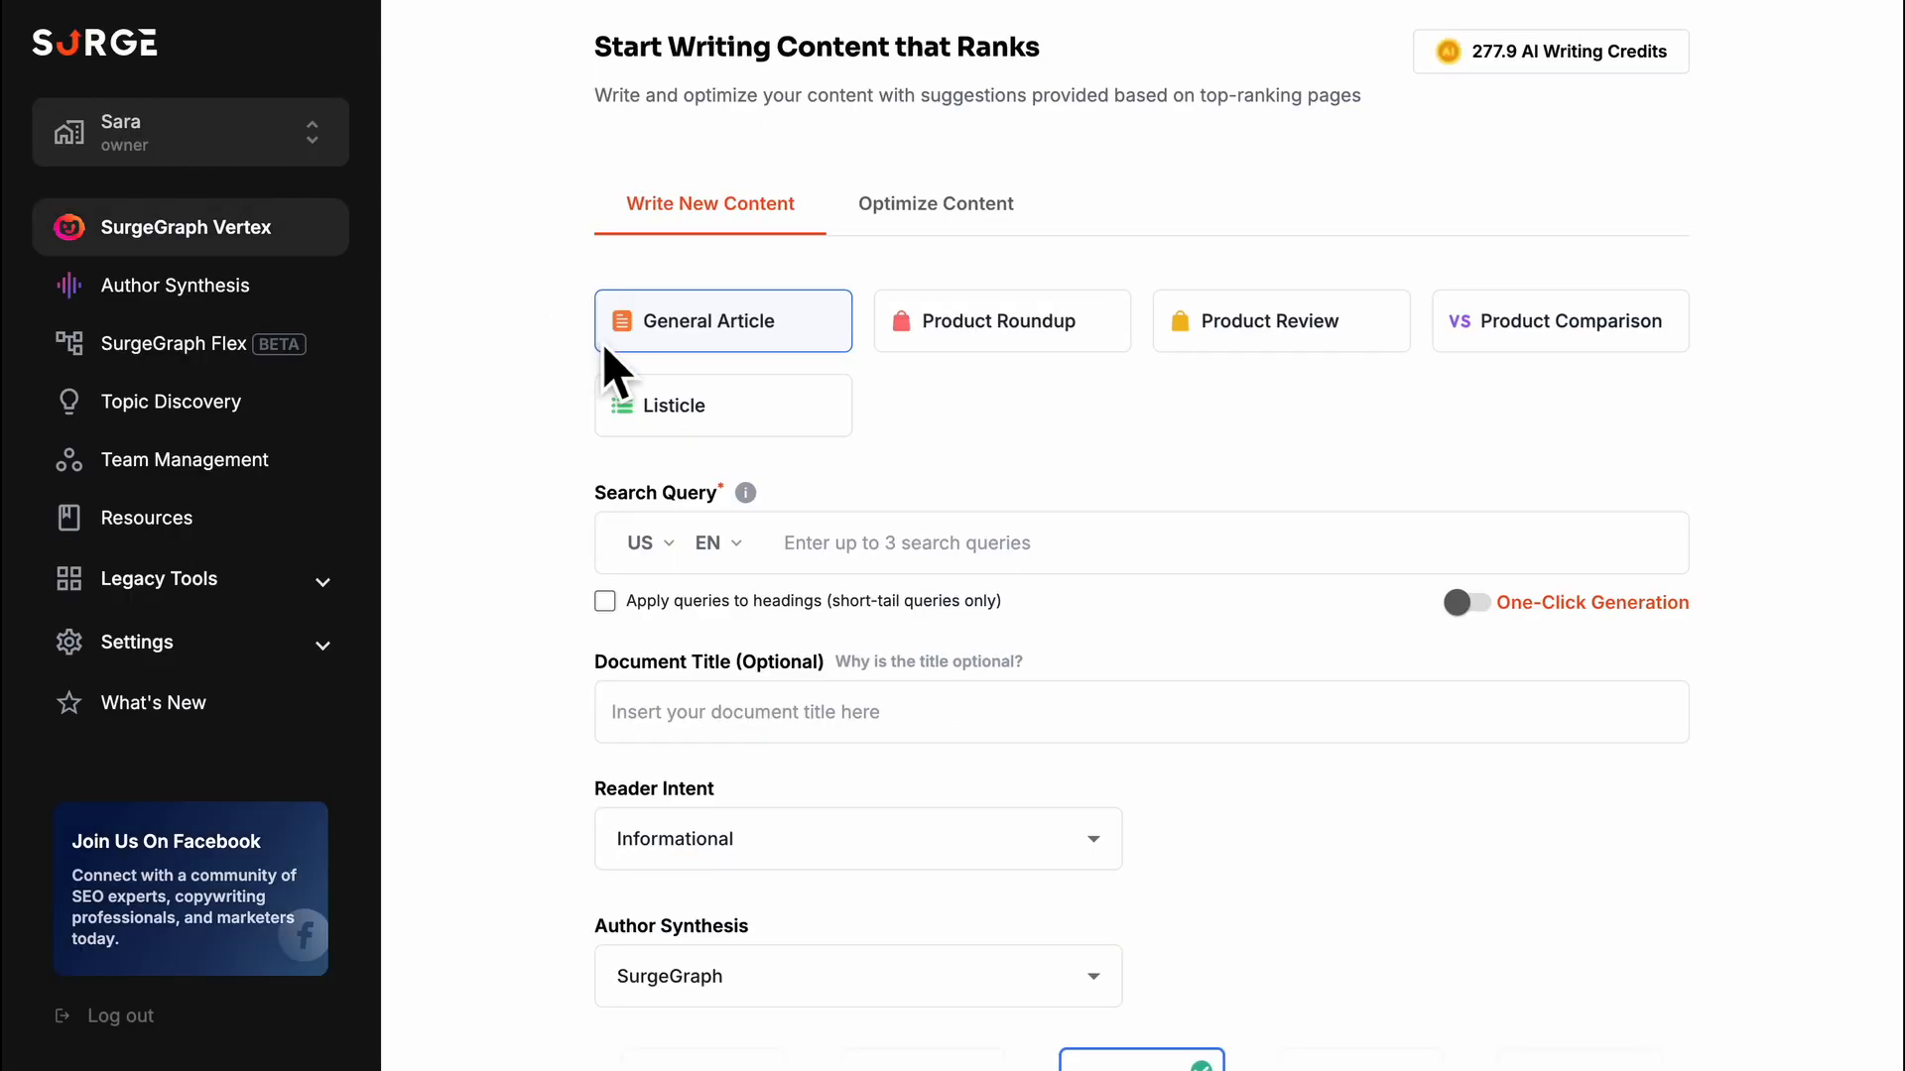
scroll(603, 343, "down", 10)
scroll(603, 345, "down", 5)
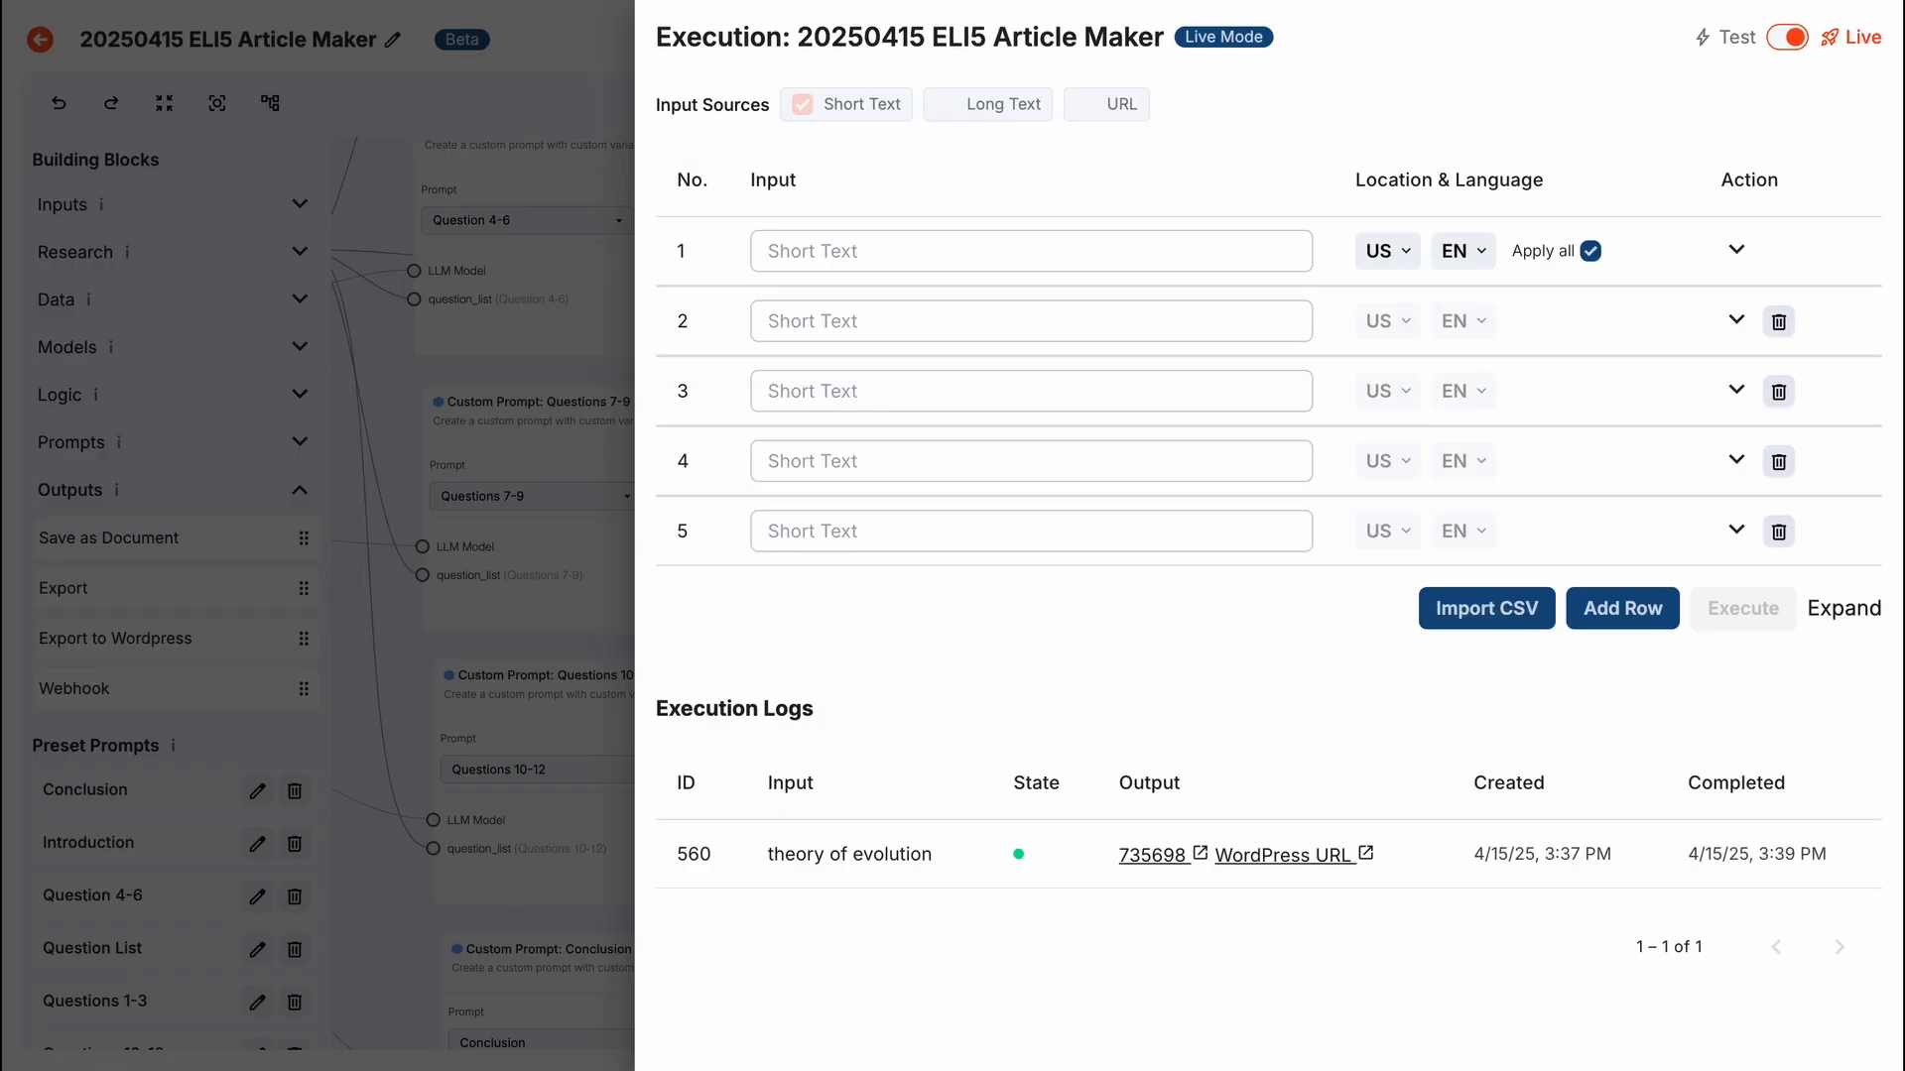
left_click(422, 510)
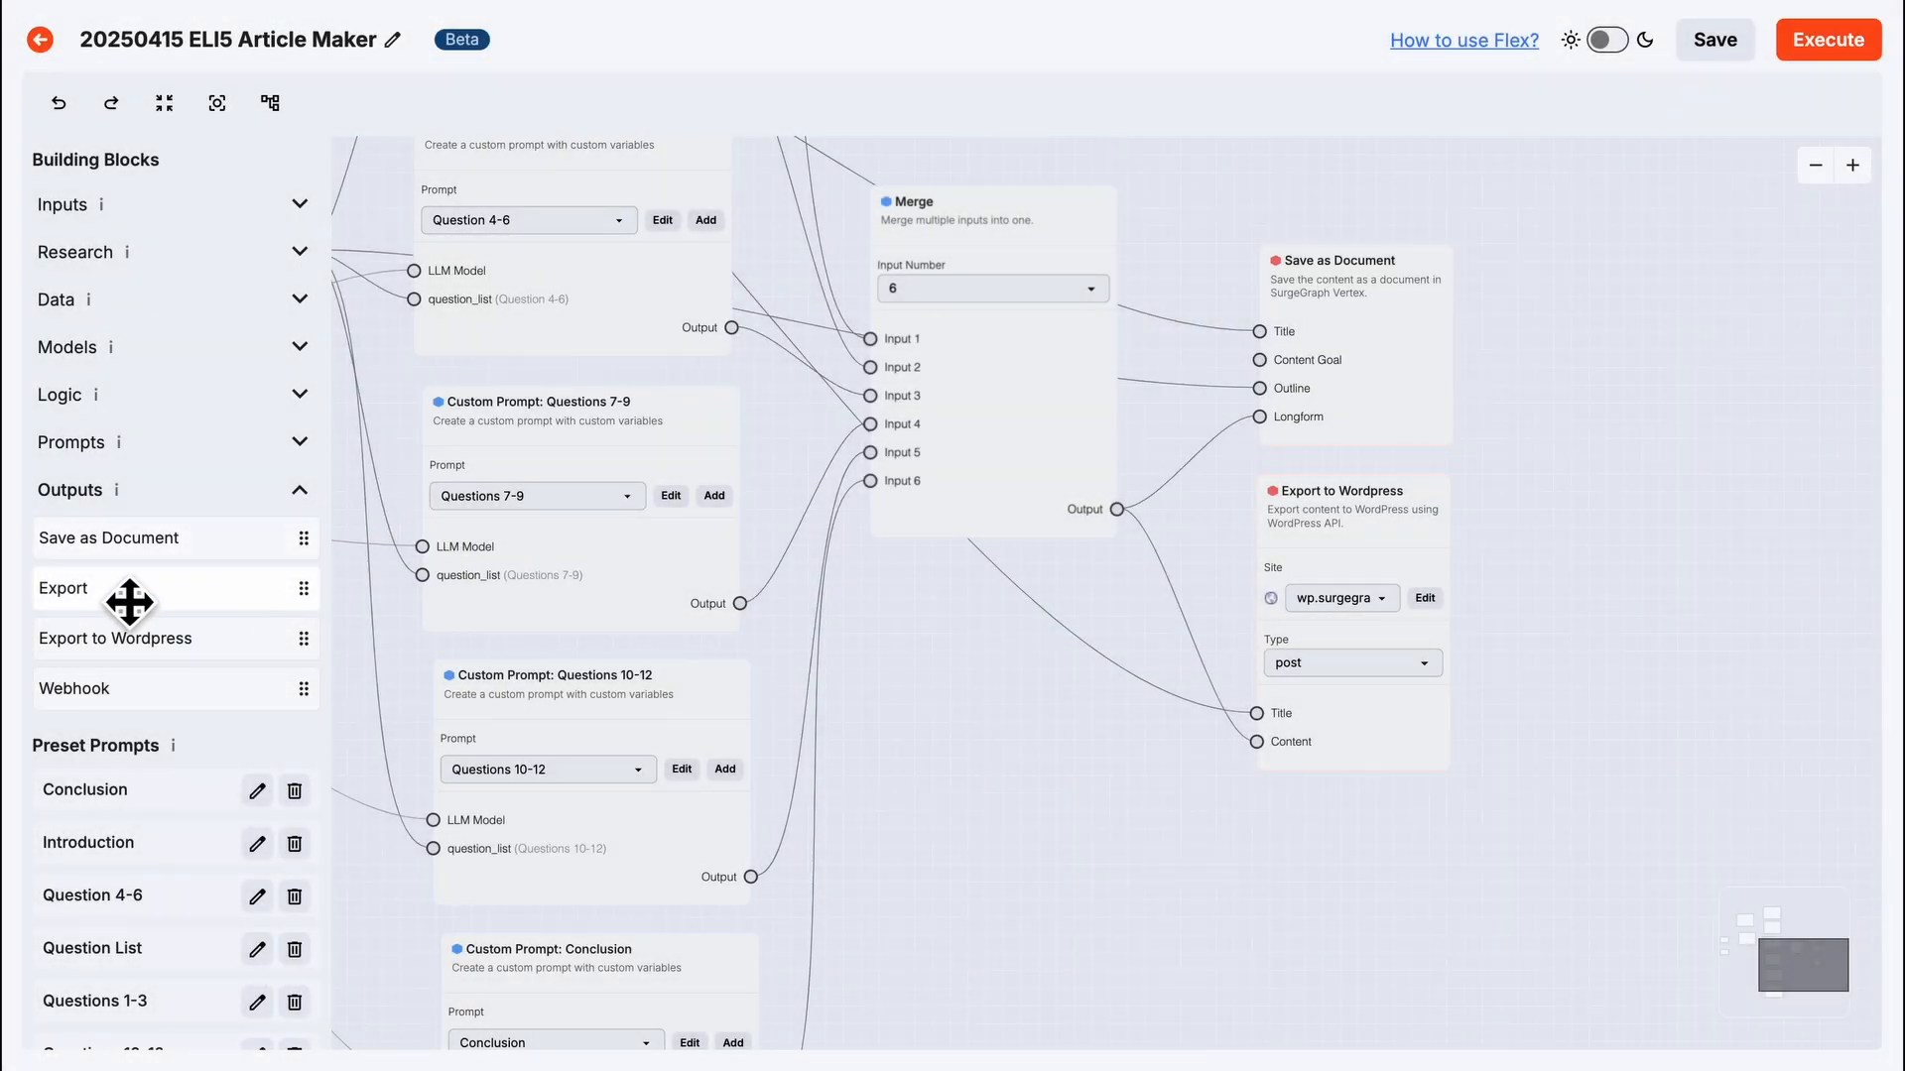
Add an Export block below the Export to Wordpress block and review its format options, keeping HTML.
left_click_drag(150, 600, 1309, 868)
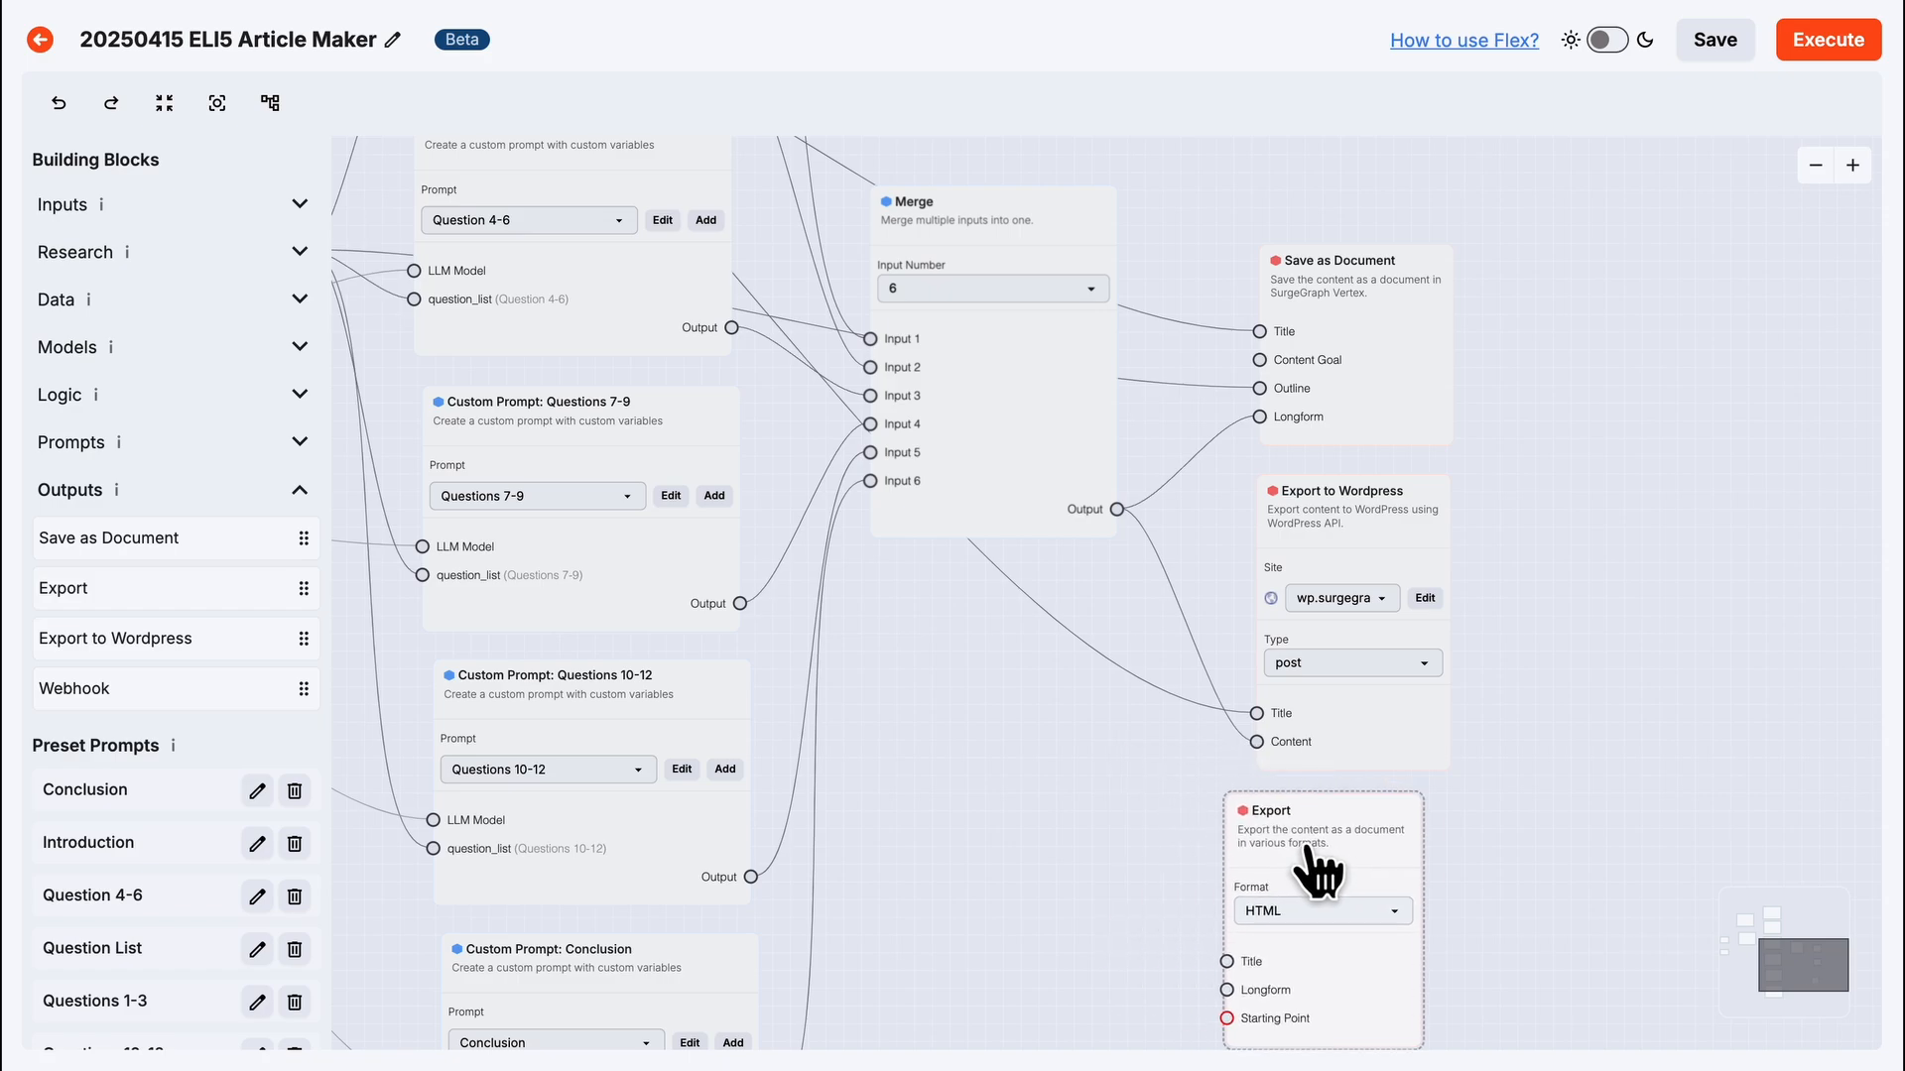
left_click_drag(1152, 867, 1042, 565)
left_click(1852, 164)
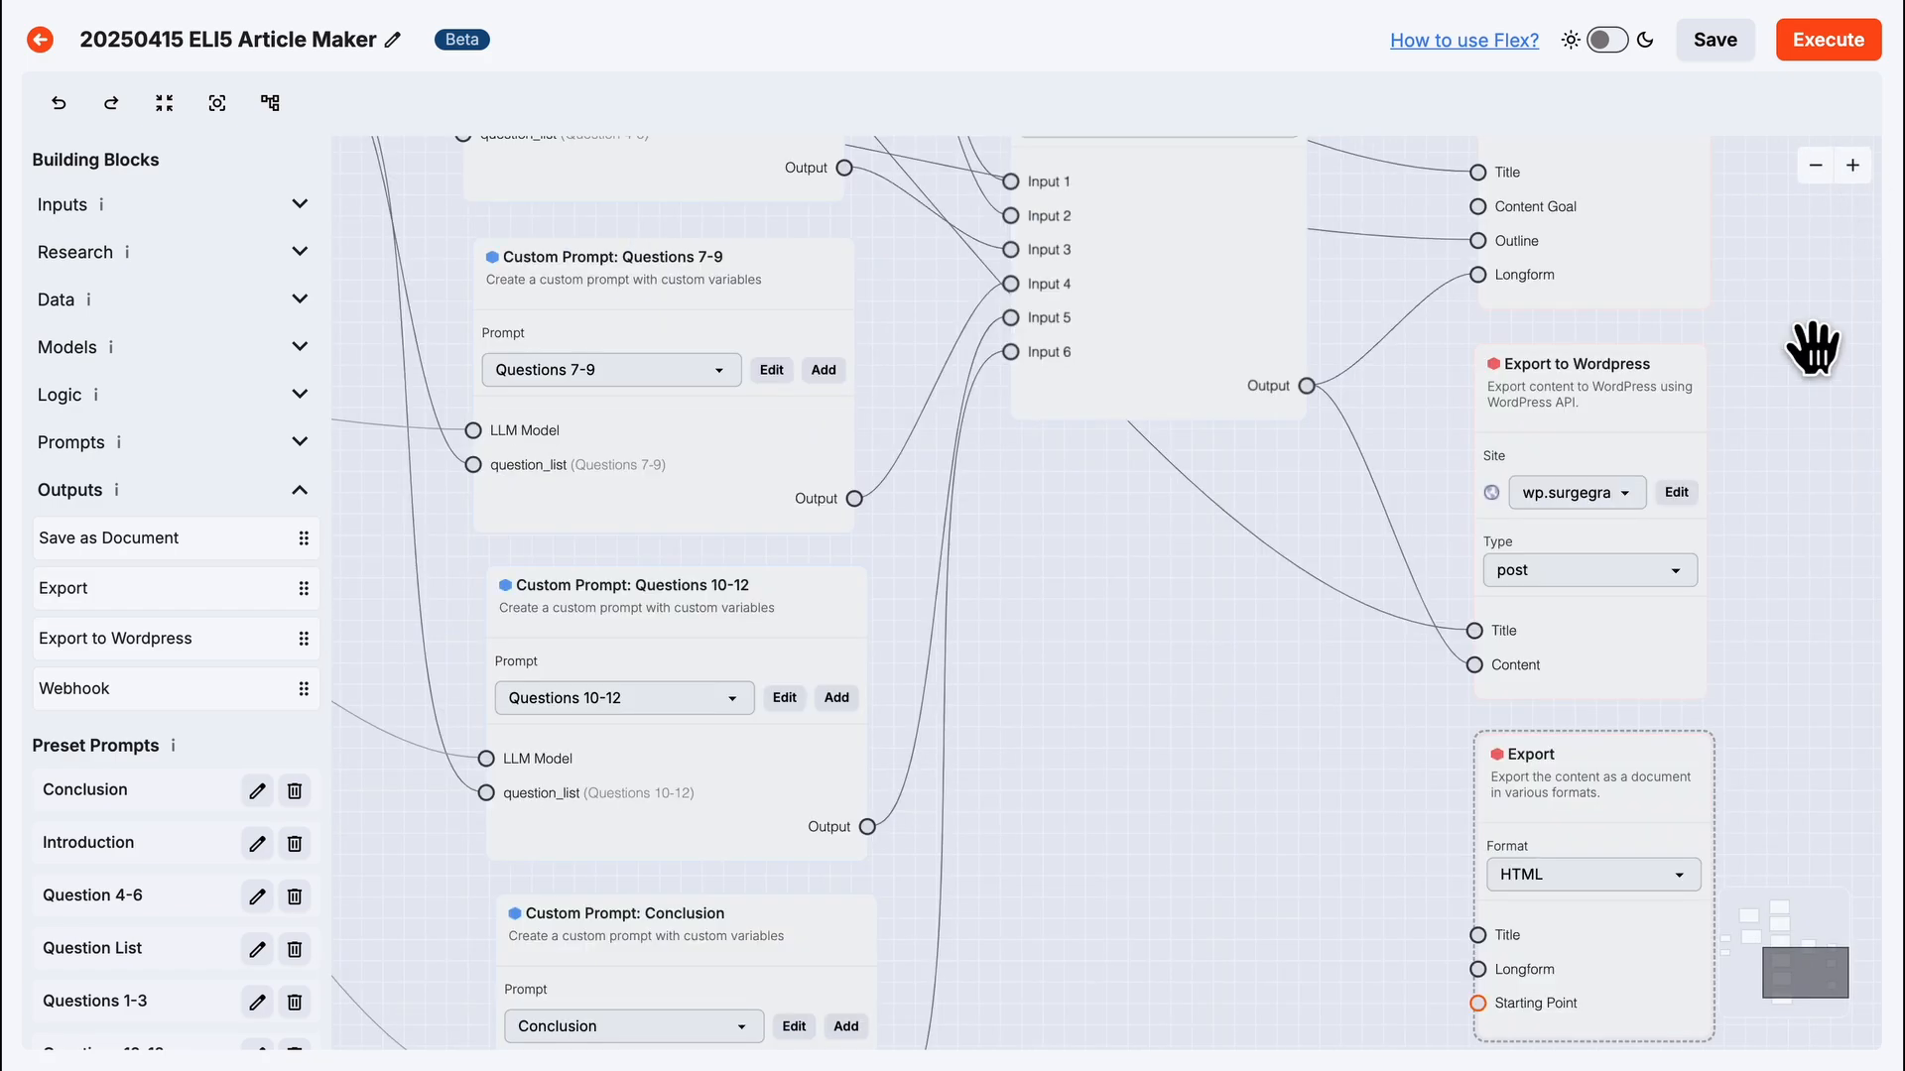
left_click_drag(1790, 659, 1556, 328)
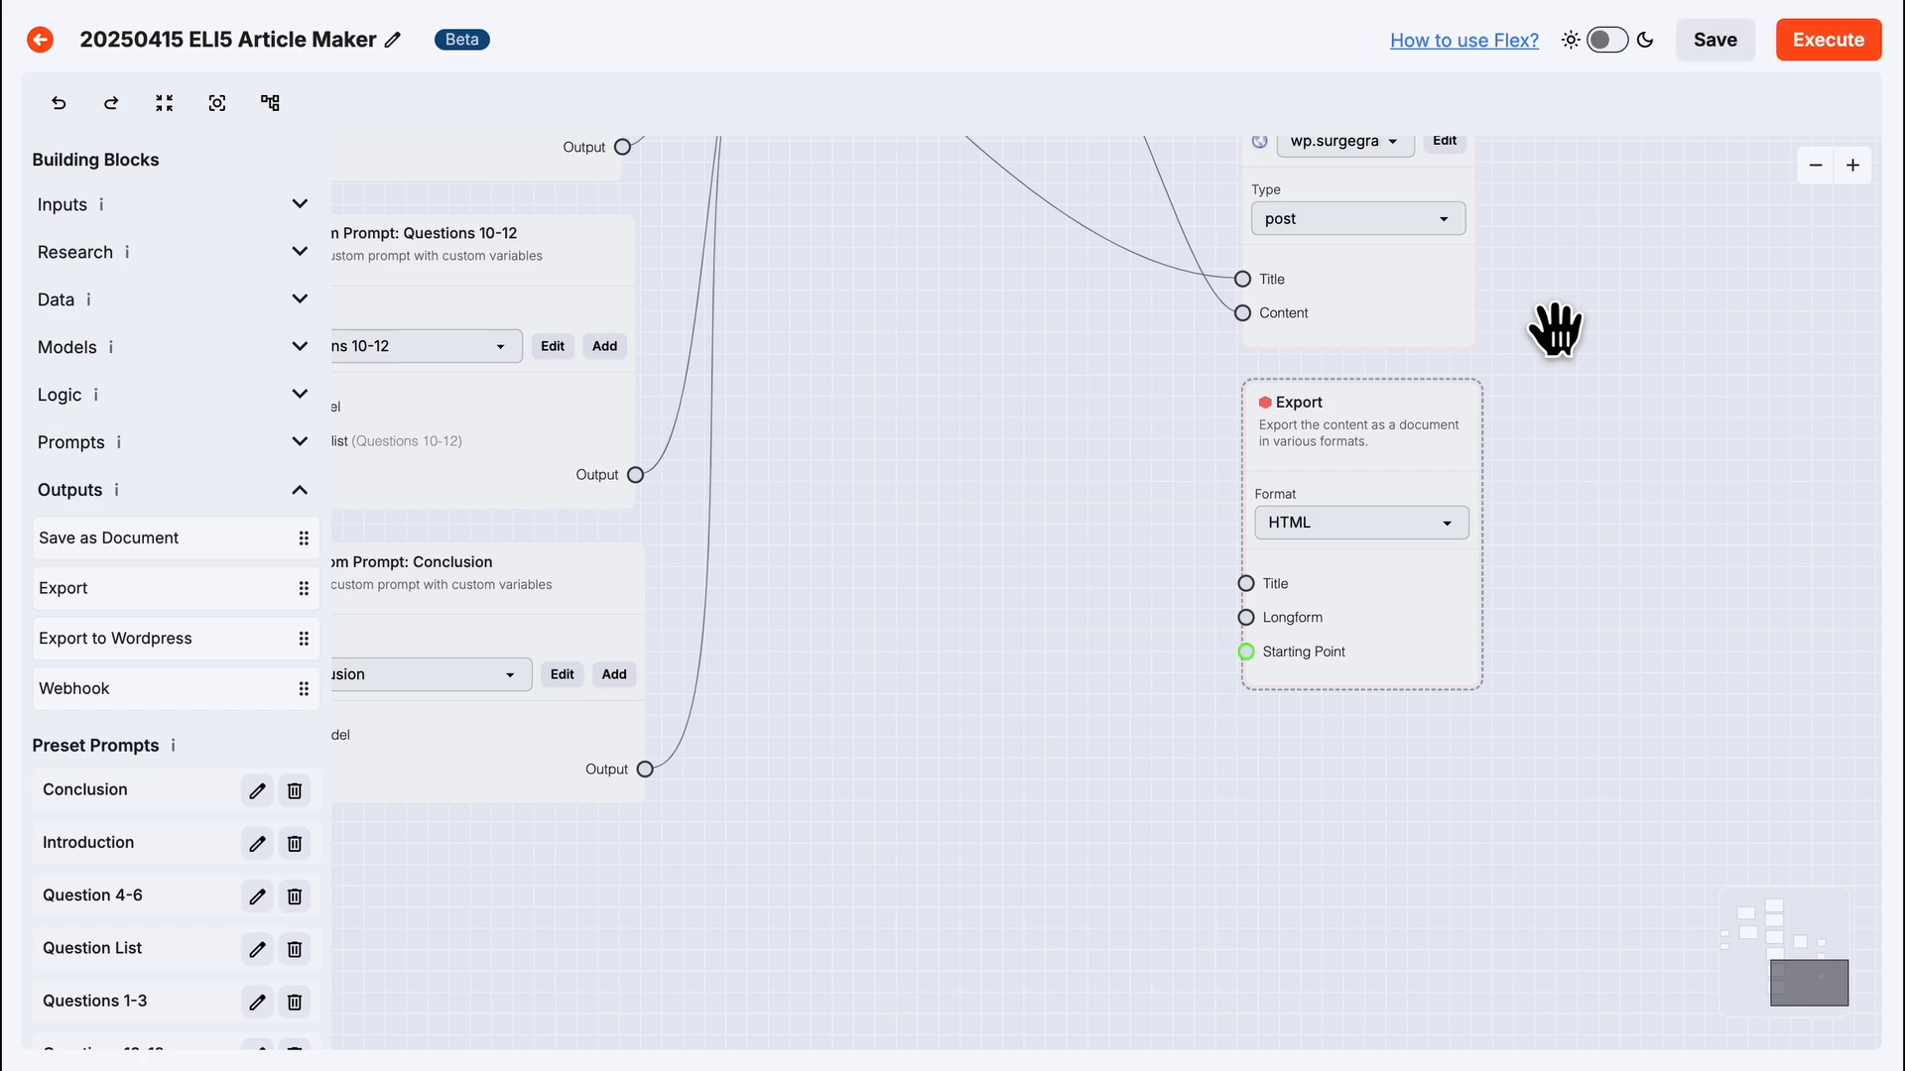
left_click(1441, 529)
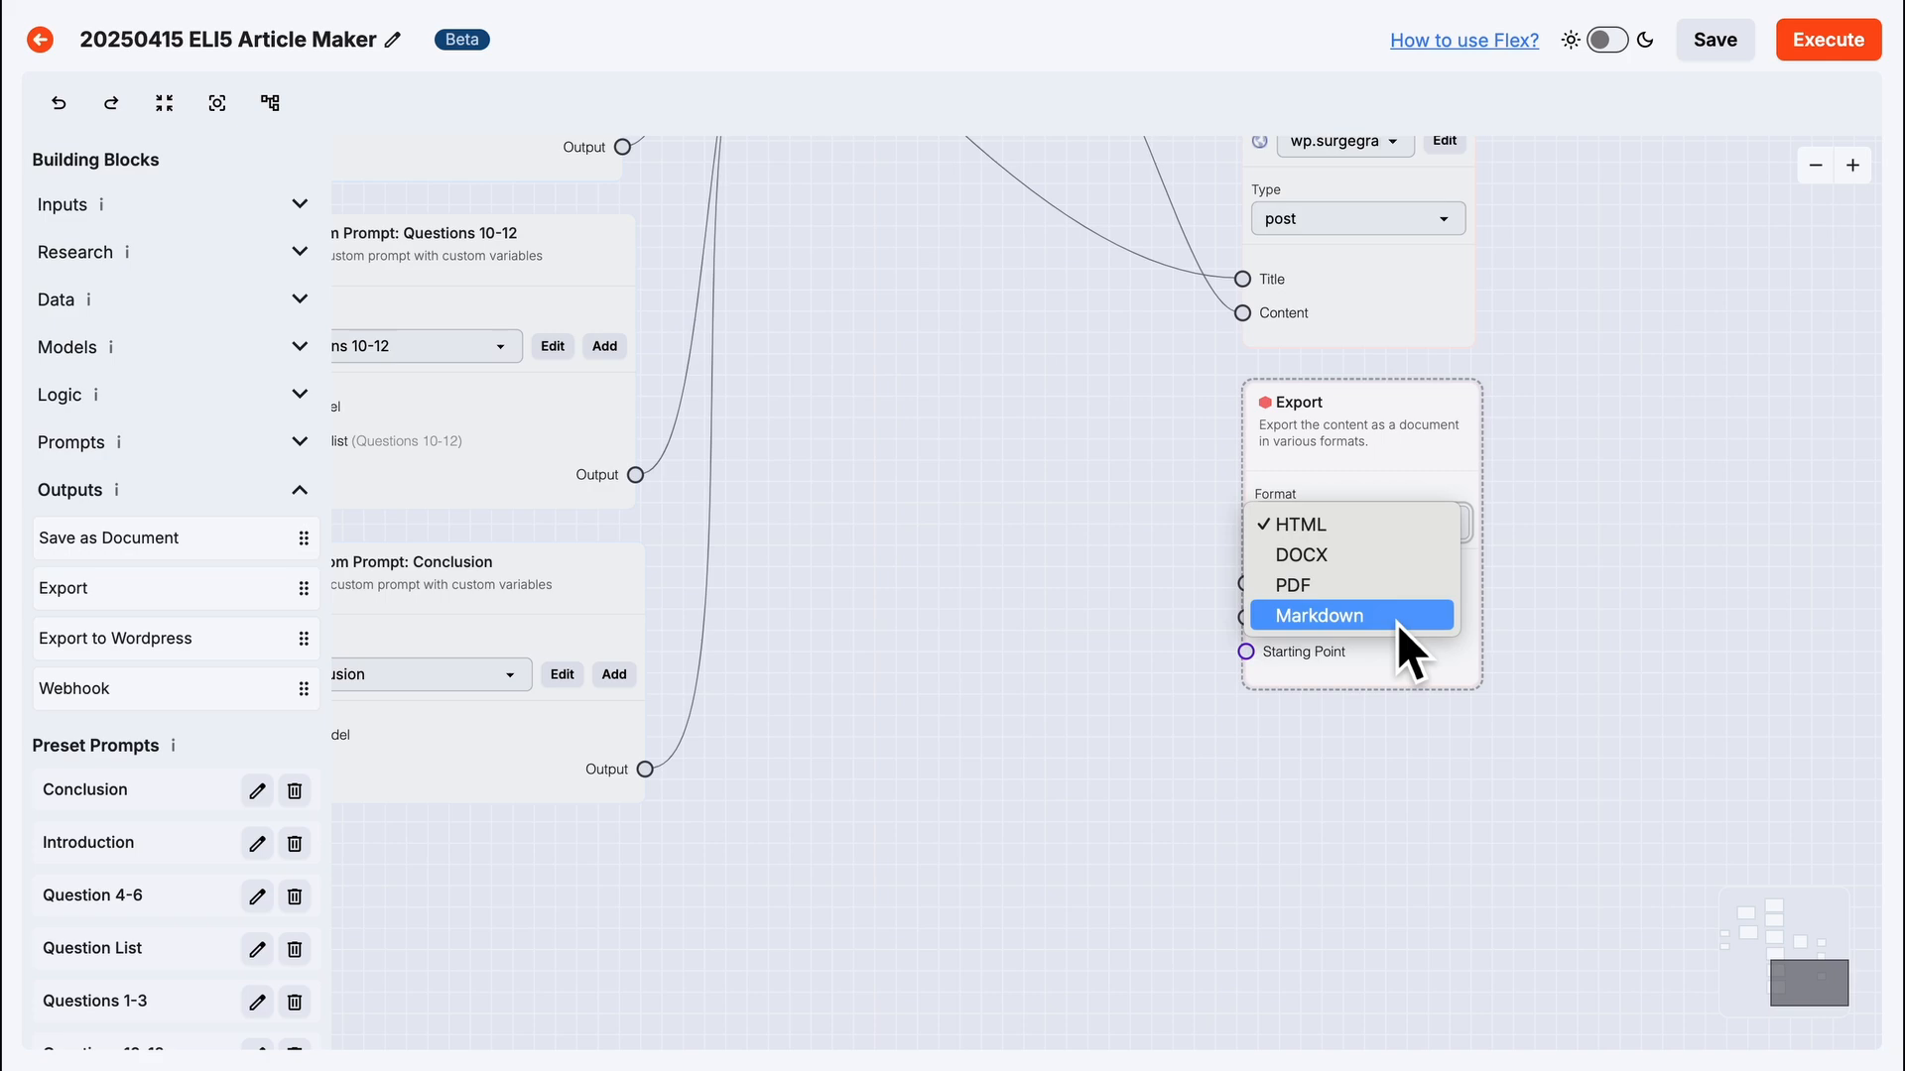
left_click(1417, 466)
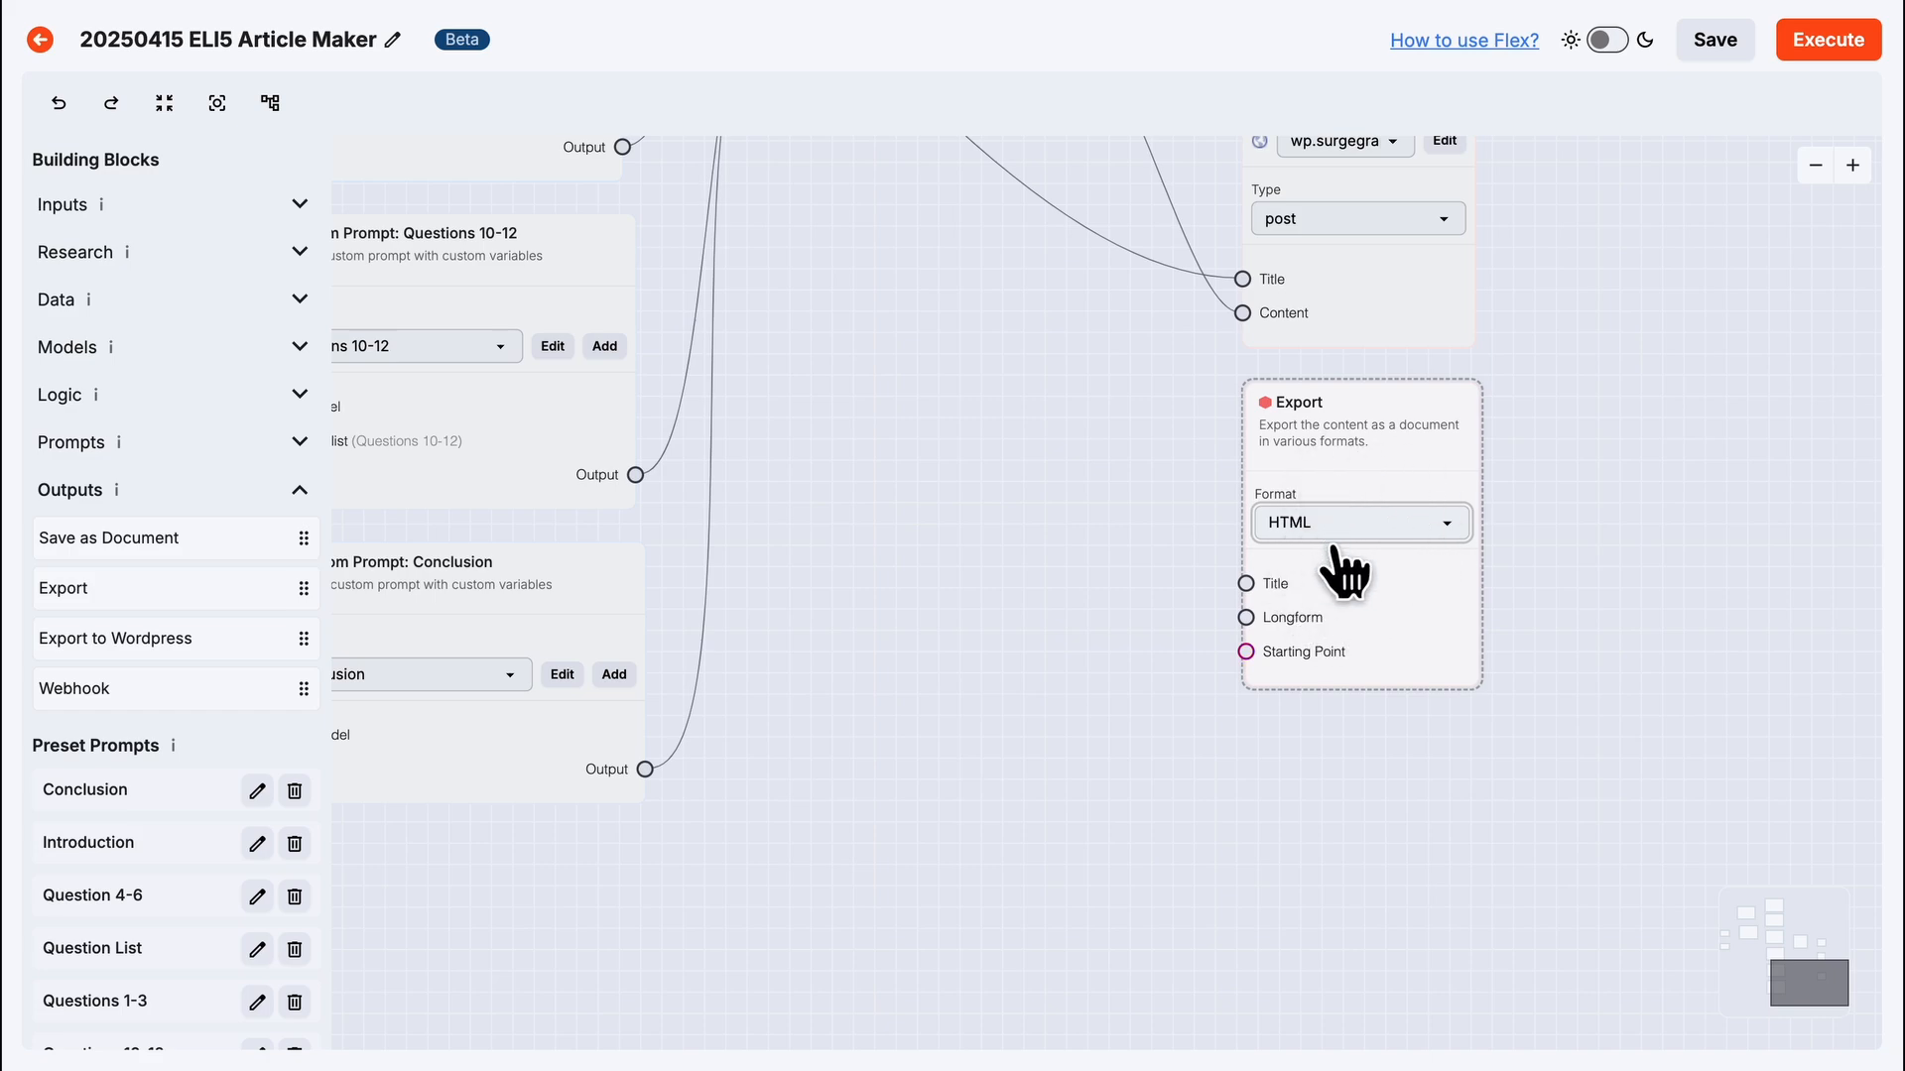
Connect the Merge block's output to the Longform input of the HTML Export block.
scroll(1157, 480, "down", 3)
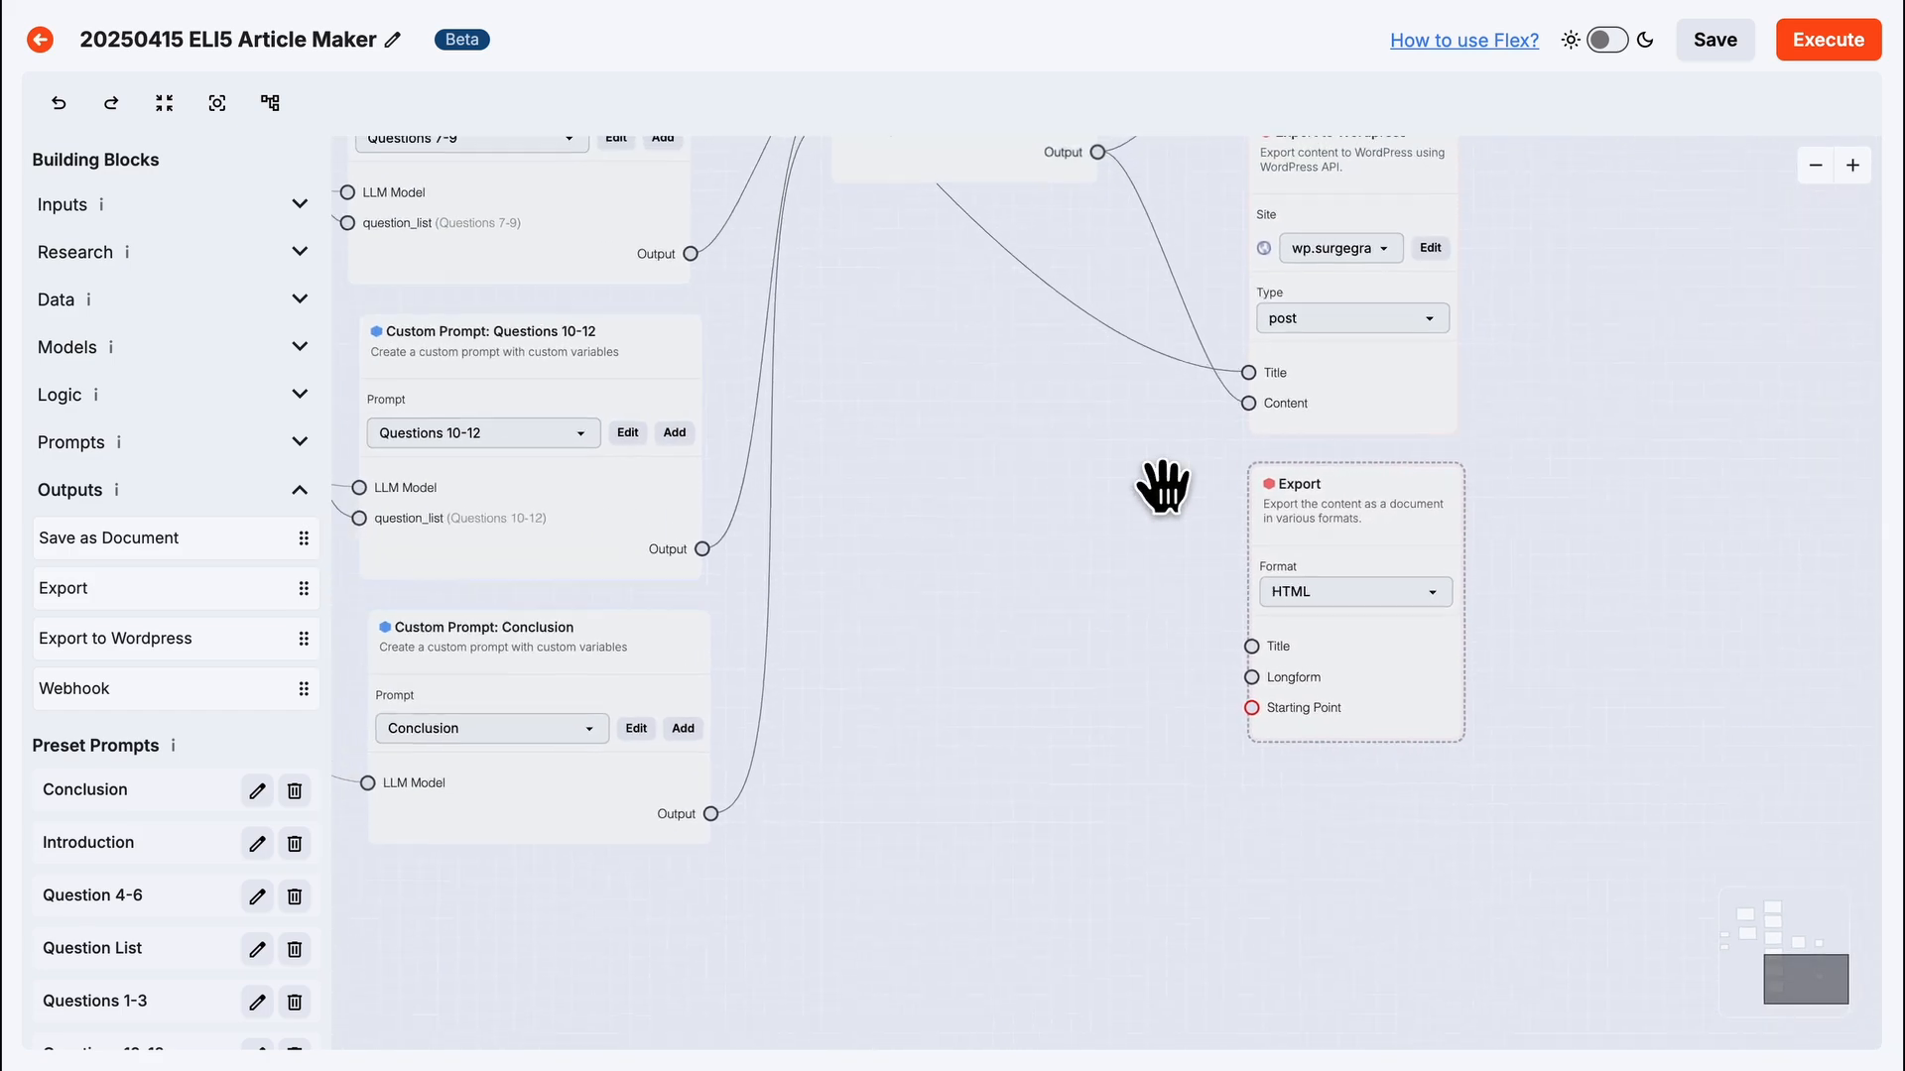
left_click_drag(1088, 434, 1087, 569)
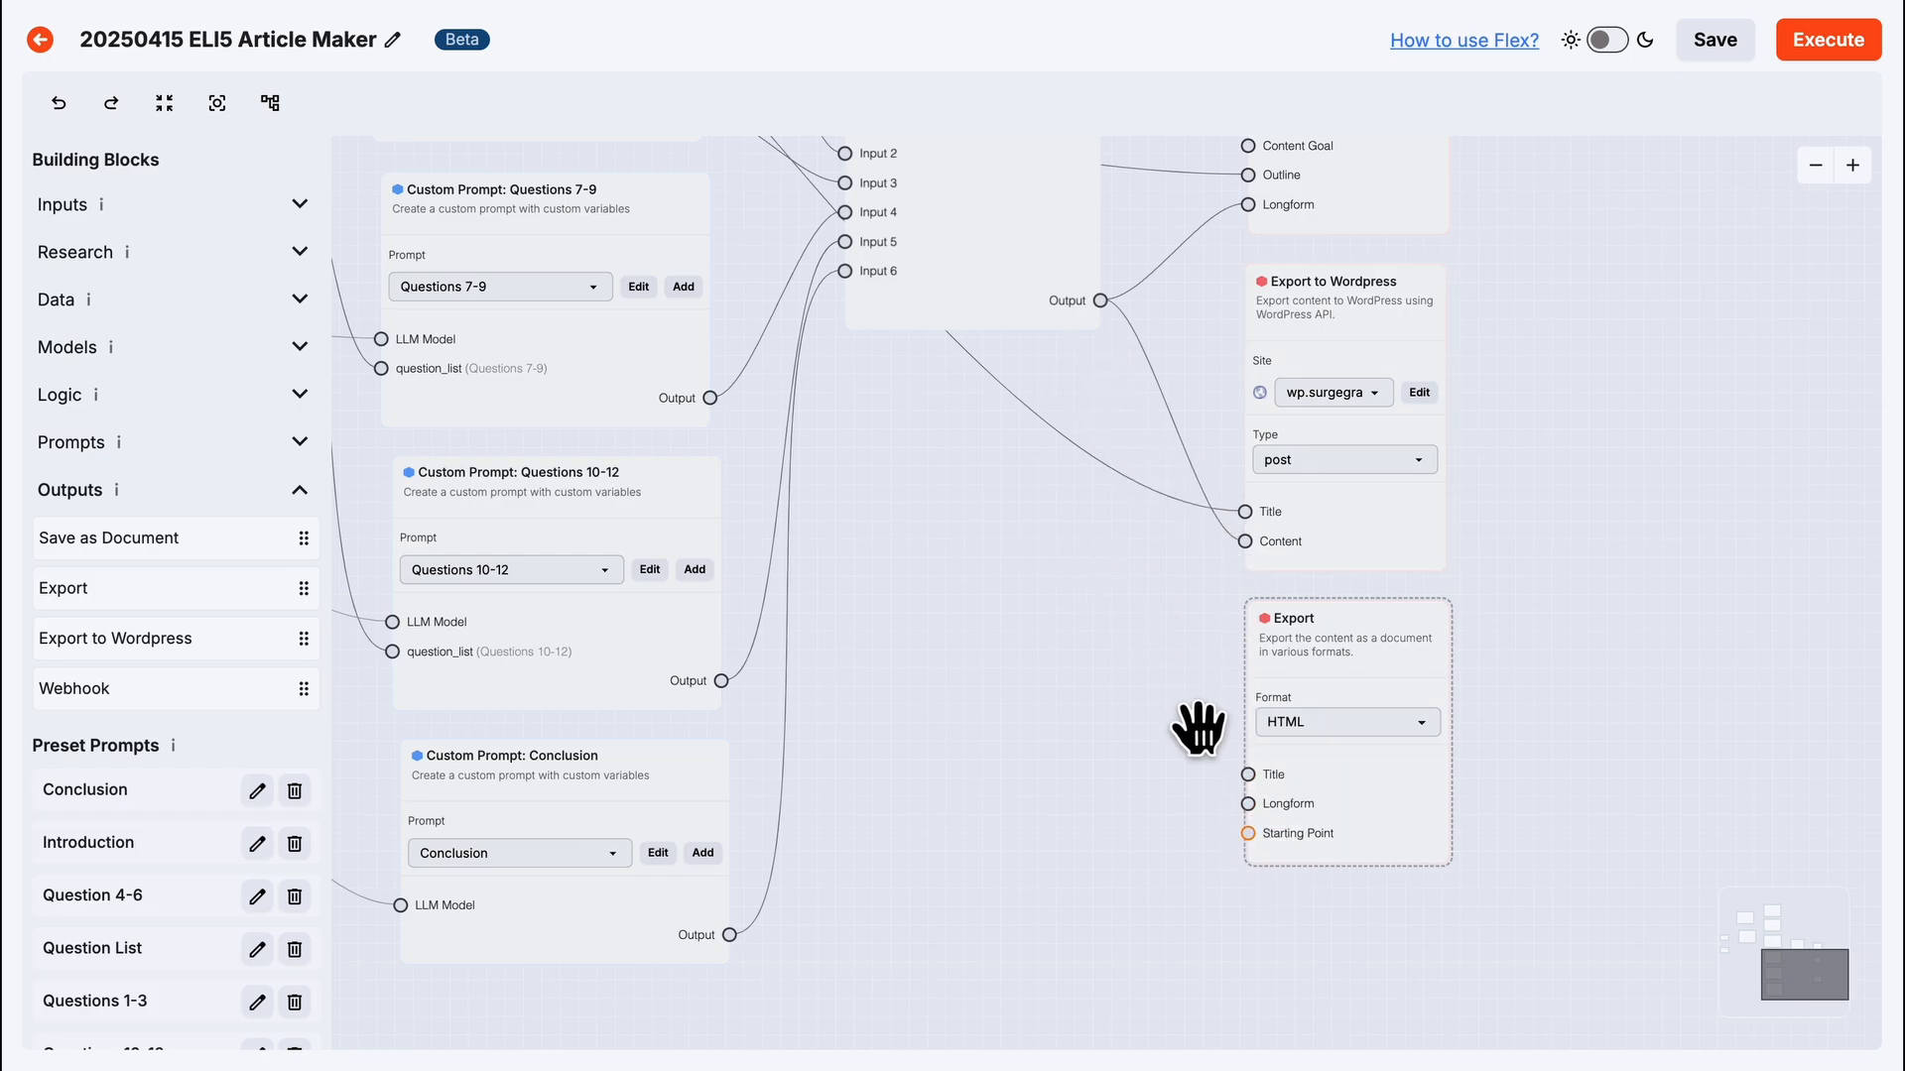
left_click_drag(1097, 408, 1097, 595)
left_click_drag(1131, 724, 1131, 488)
left_click_drag(1097, 263, 1246, 767)
Move the Title prompt block to directly above the Merge block.
left_click_drag(1051, 319, 1000, 759)
left_click_drag(863, 280, 1322, 539)
left_click_drag(566, 348, 1456, 526)
left_click_drag(1637, 510, 1325, 129)
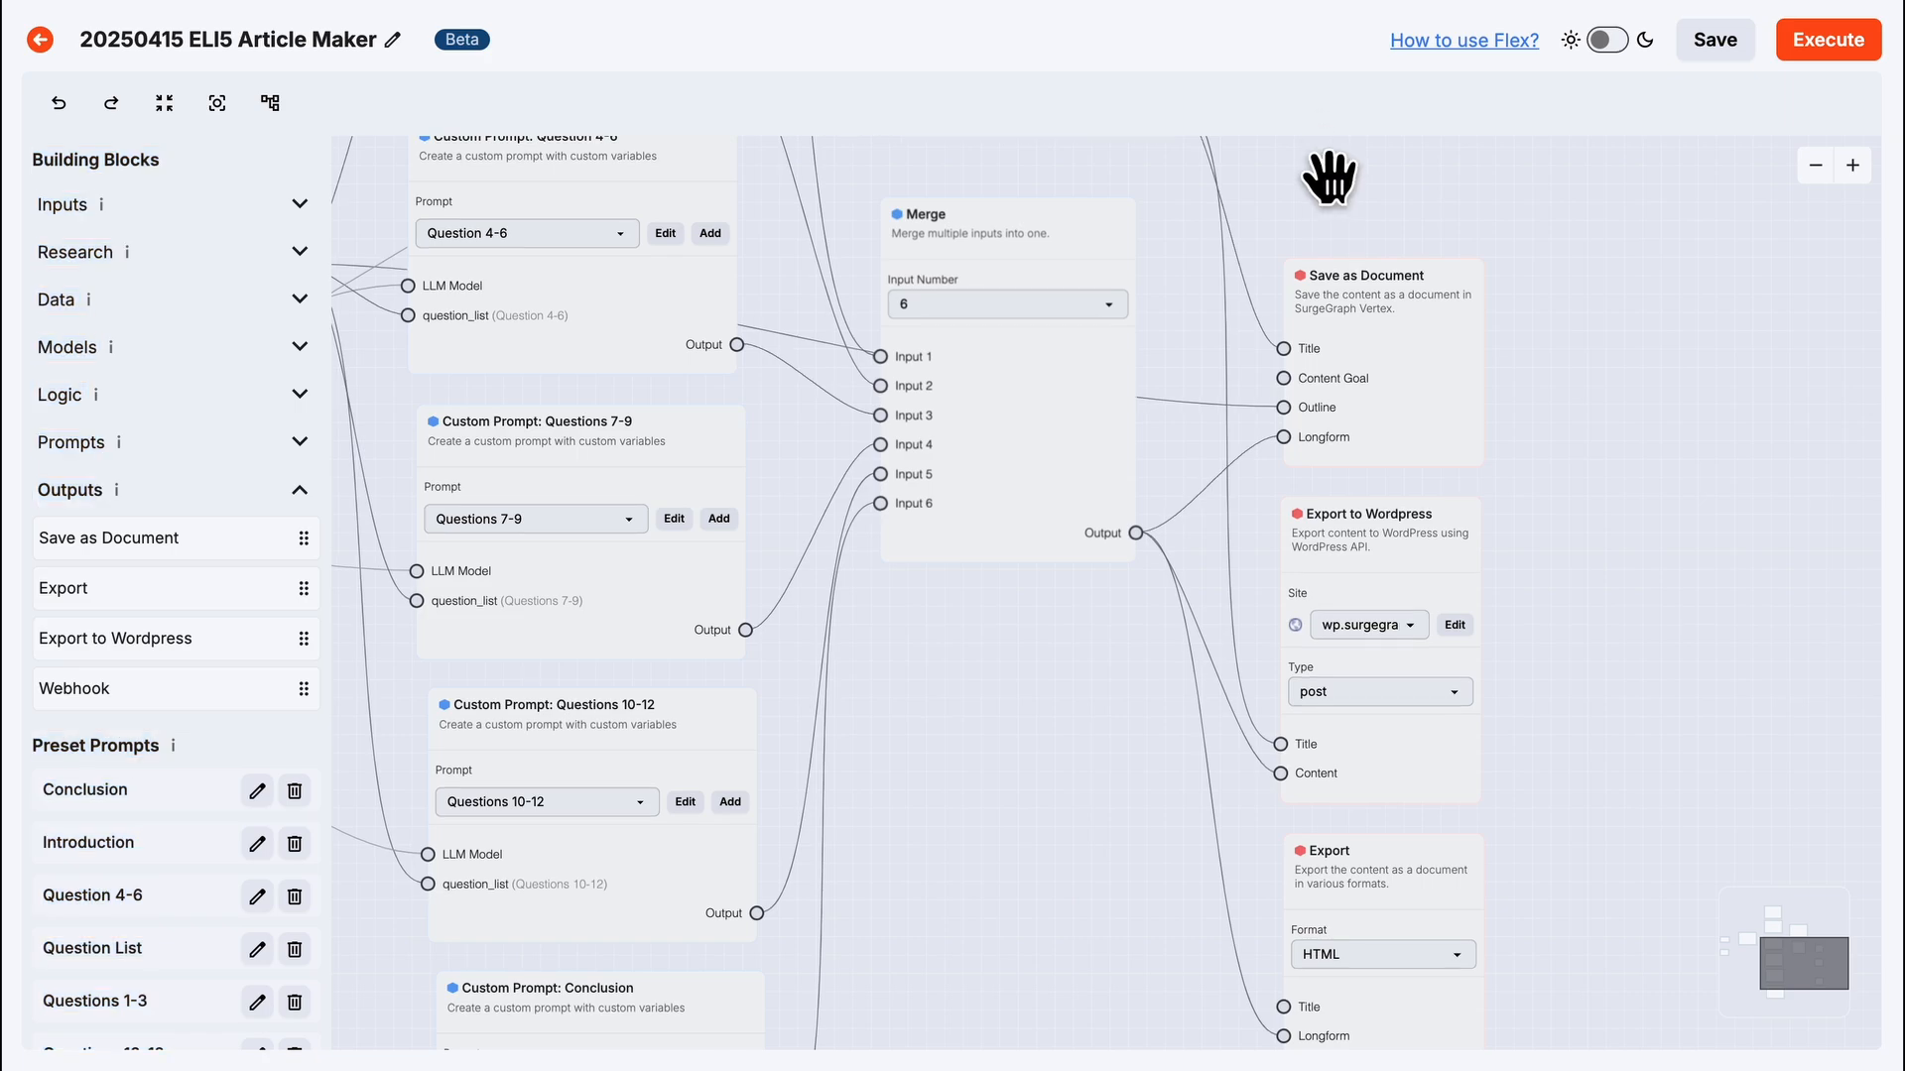
Connect the Title prompt block's output to the Title input of the HTML Export block.
left_click(1815, 165)
left_click_drag(827, 154, 1010, 303)
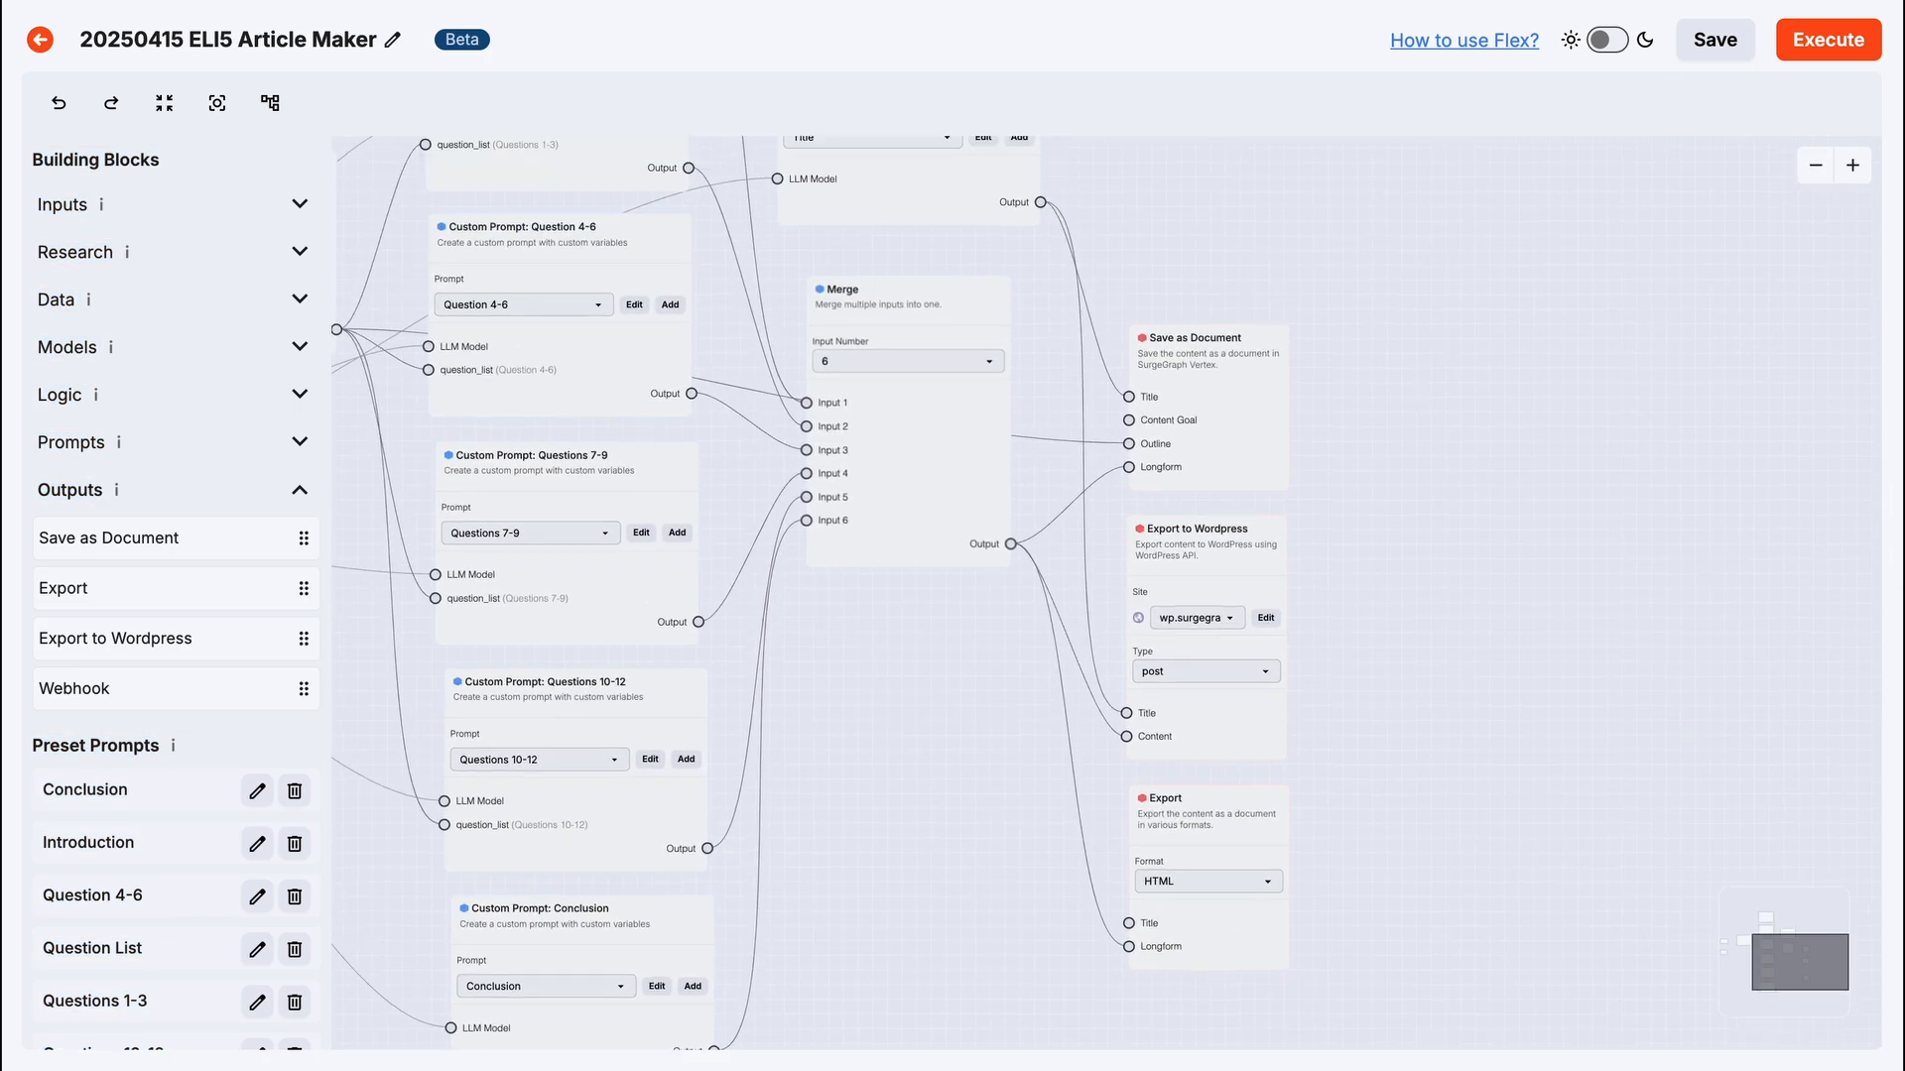
left_click_drag(1040, 202, 1133, 934)
Add a second Export block beside the existing output blocks and connect the Merge block's output to its Longform input.
left_click_drag(1352, 969, 1434, 849)
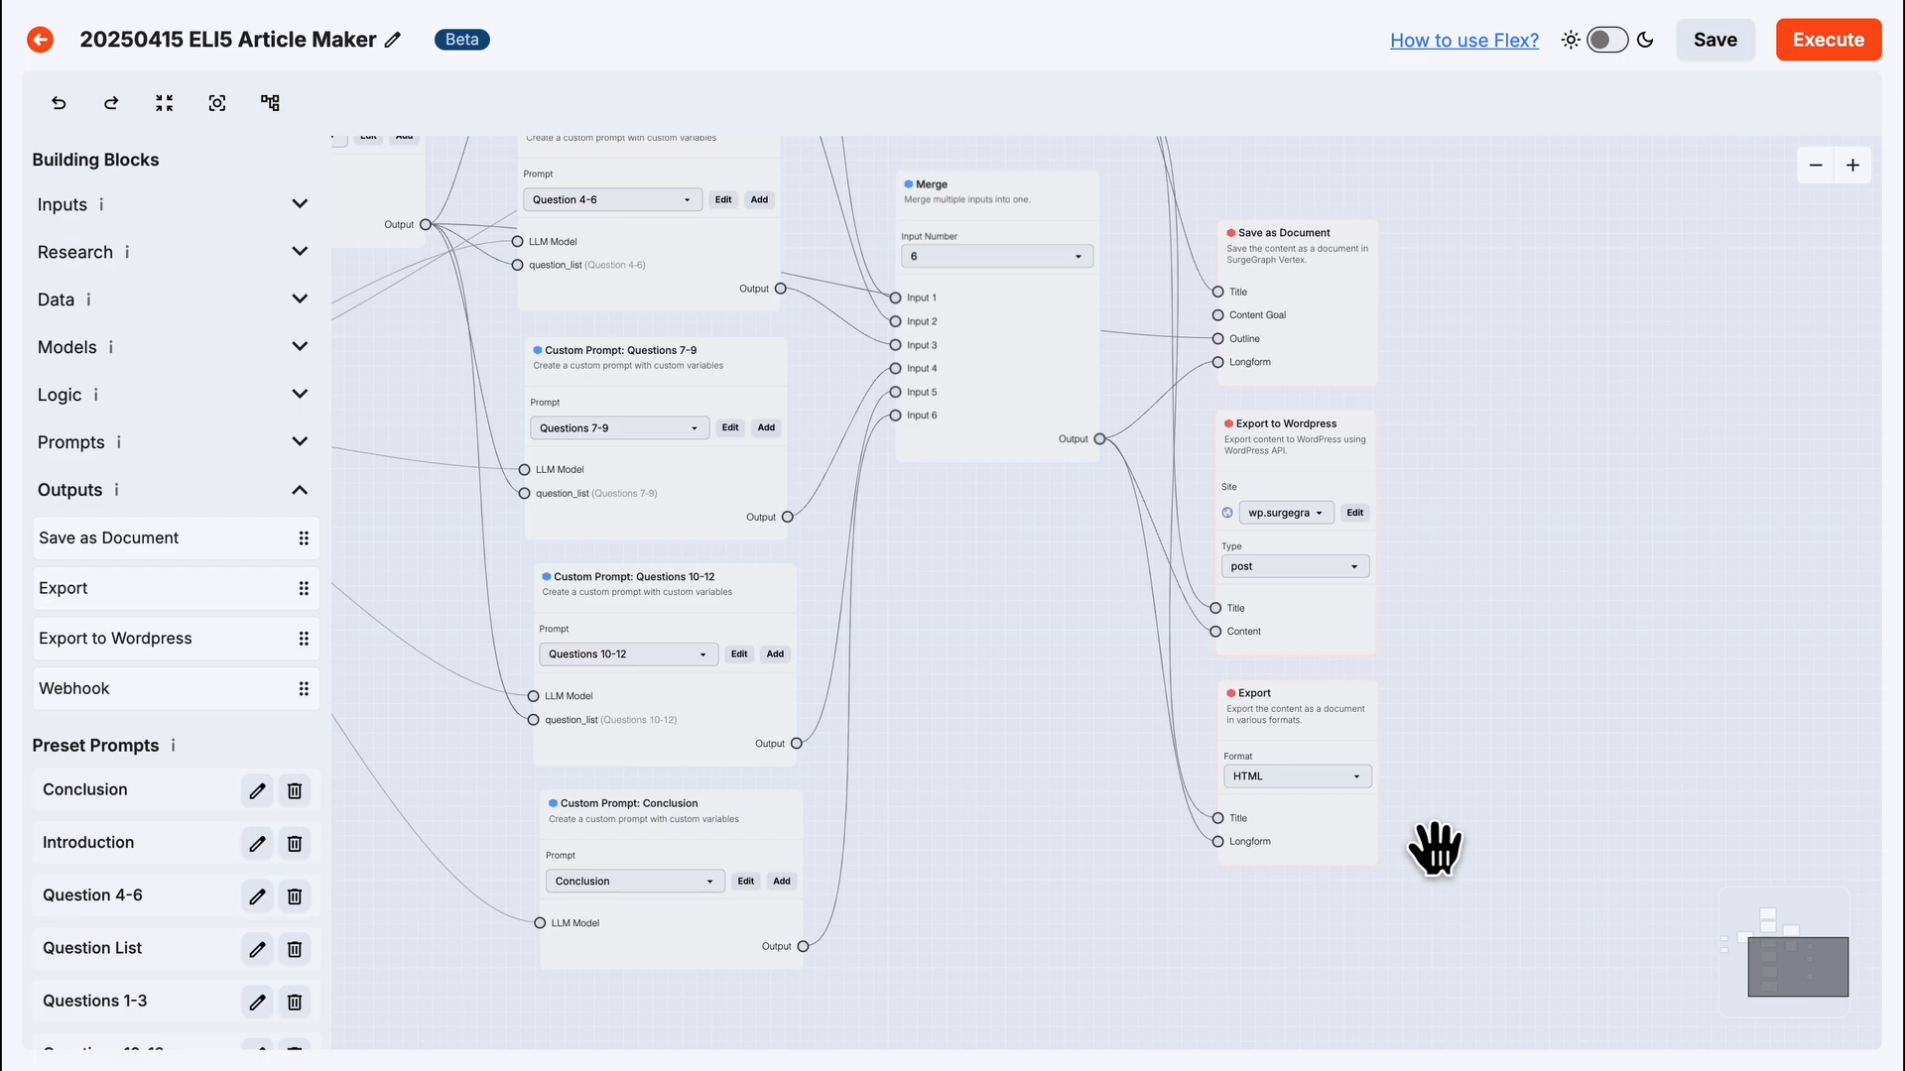
left_click_drag(178, 601, 1457, 595)
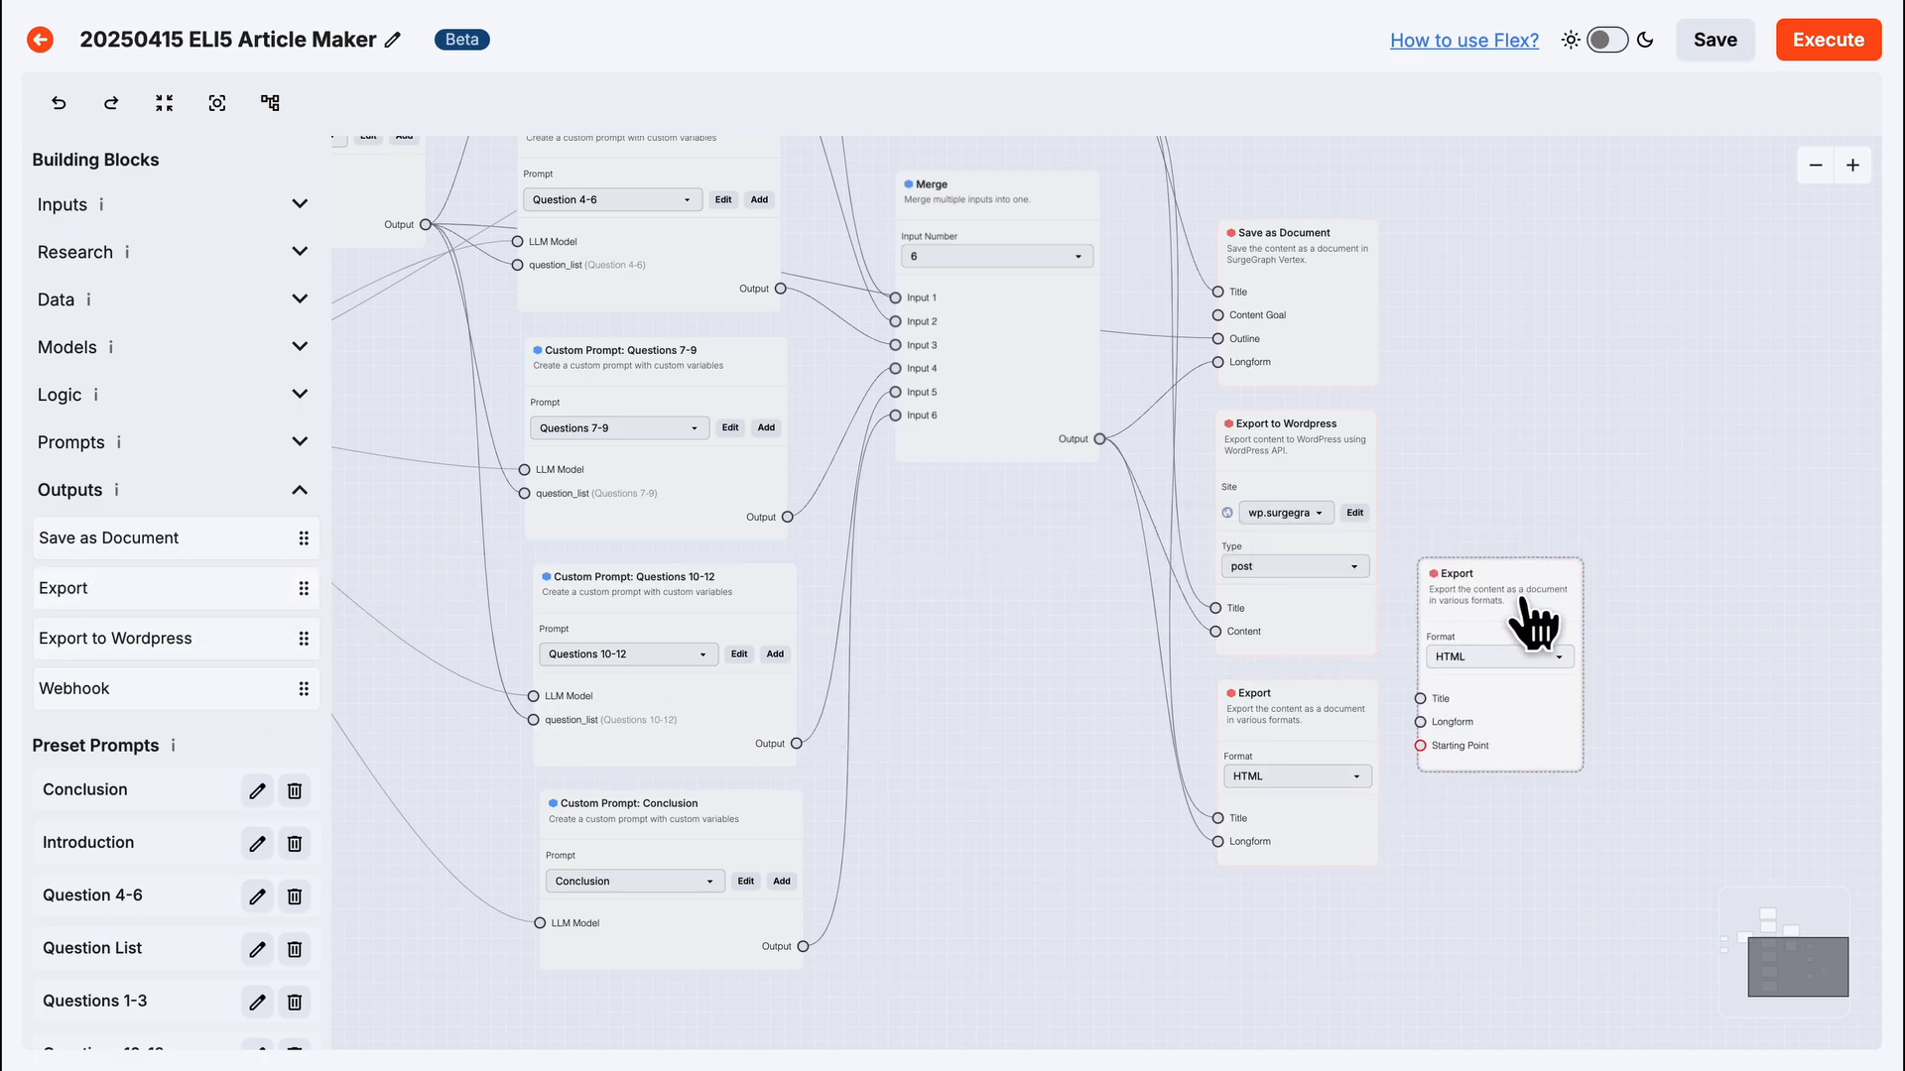
left_click_drag(1212, 585, 1425, 729)
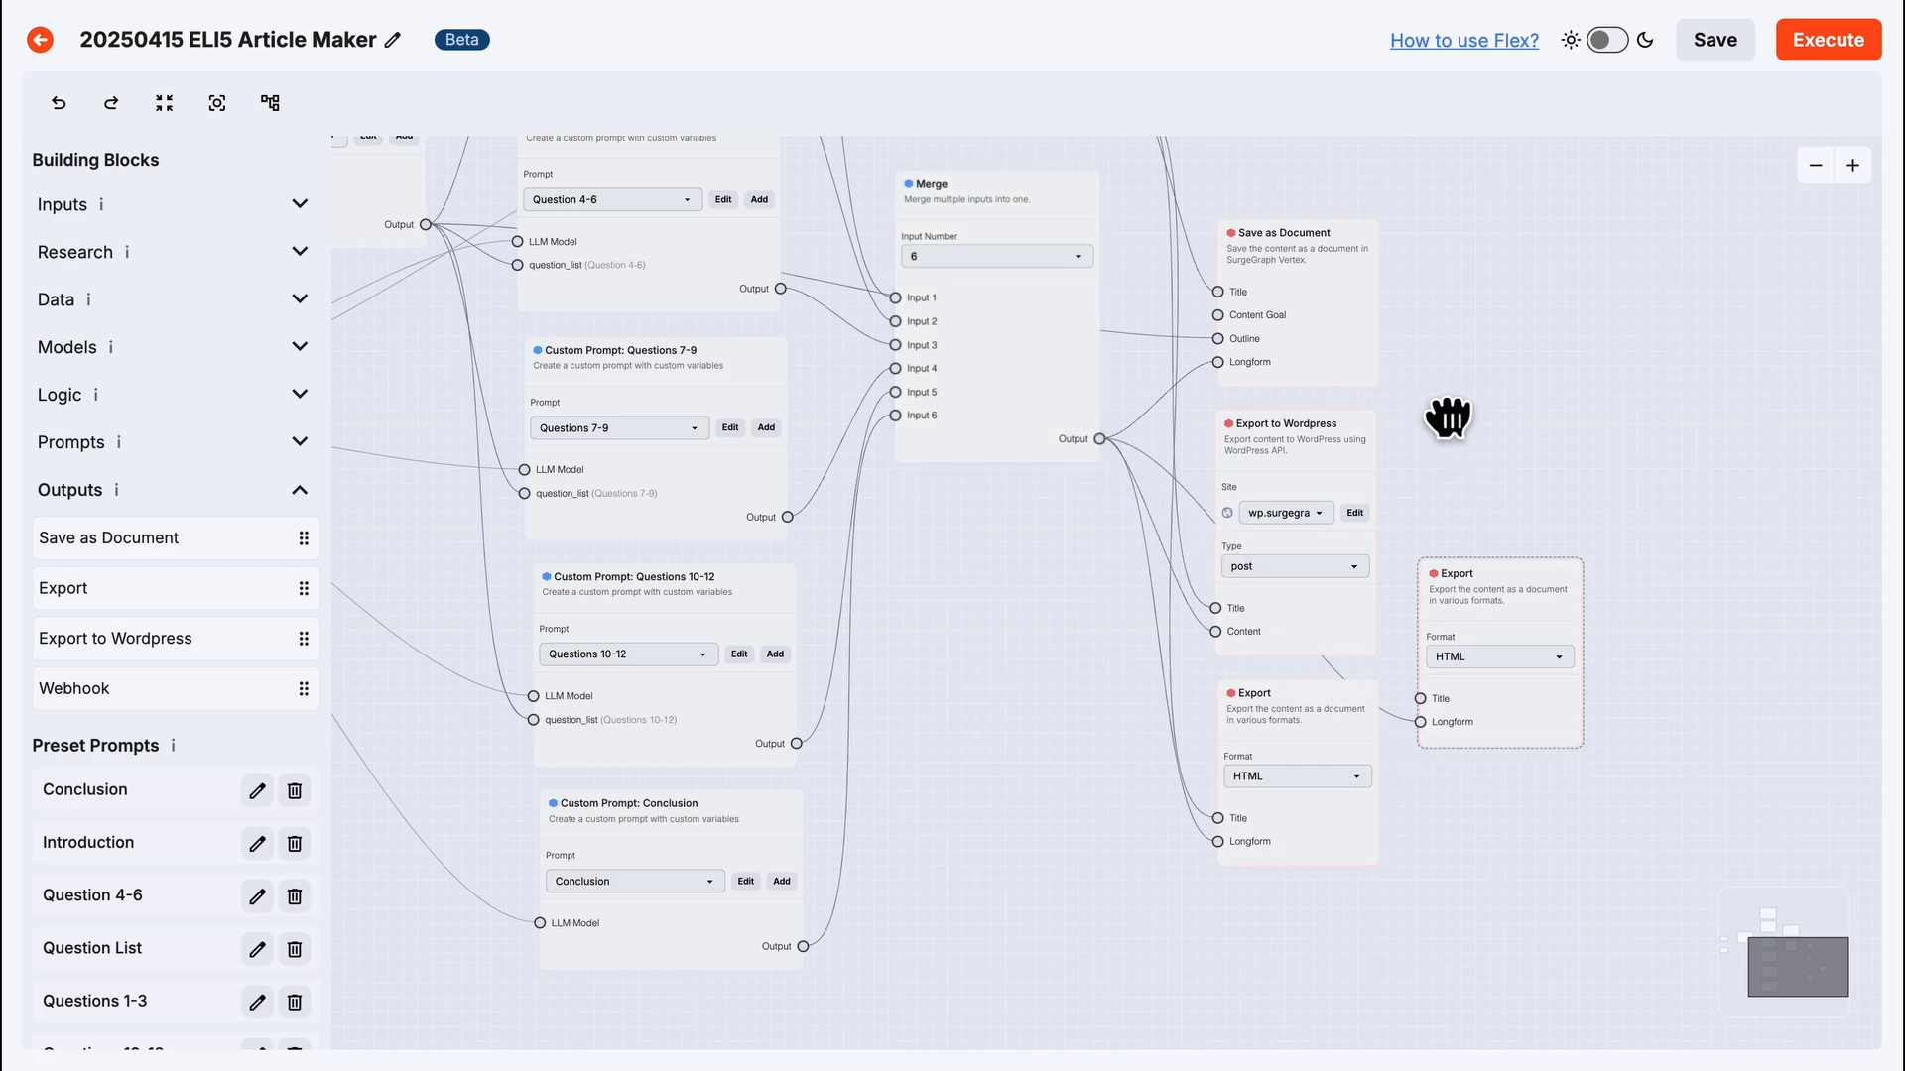
Connect the Title prompt's output to the second Export block's Title input and set that block's format to Markdown.
left_click_drag(1447, 418, 1465, 554)
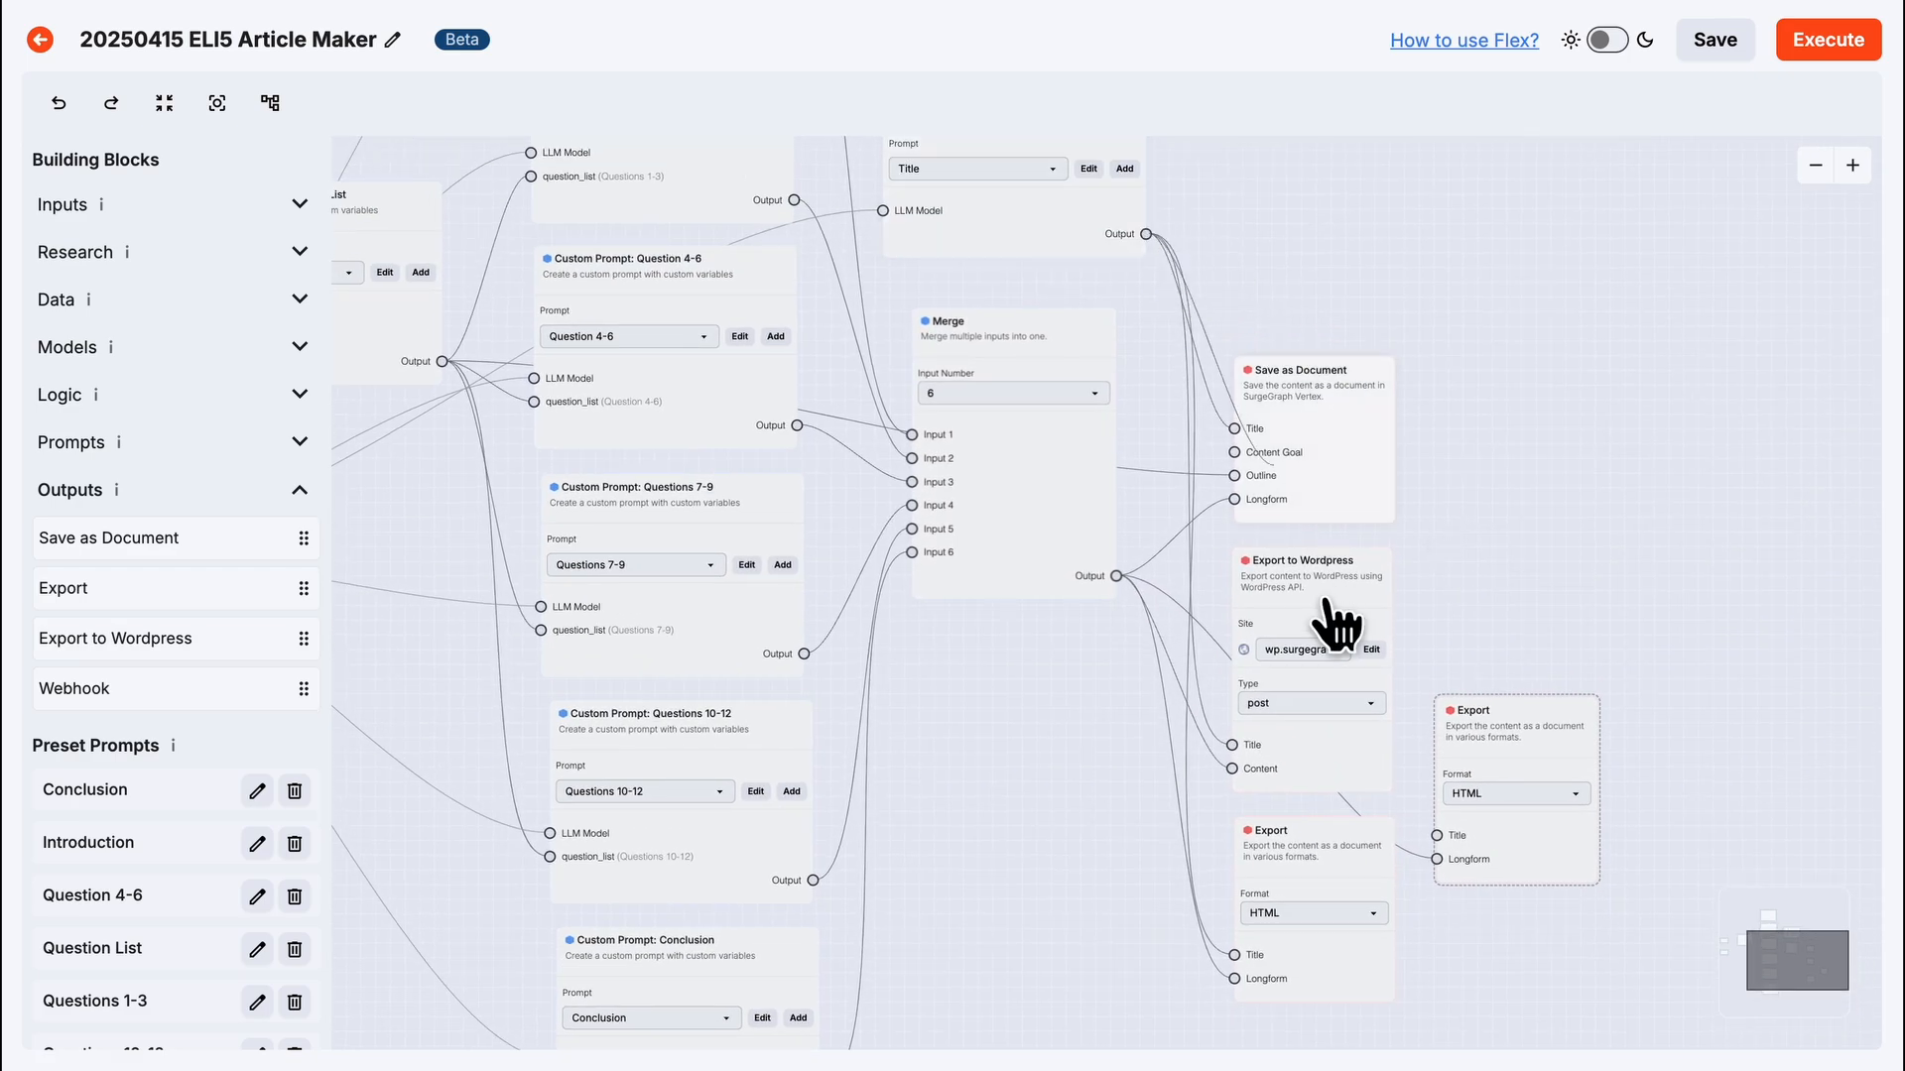
left_click_drag(1615, 869, 1566, 707)
left_click(1524, 637)
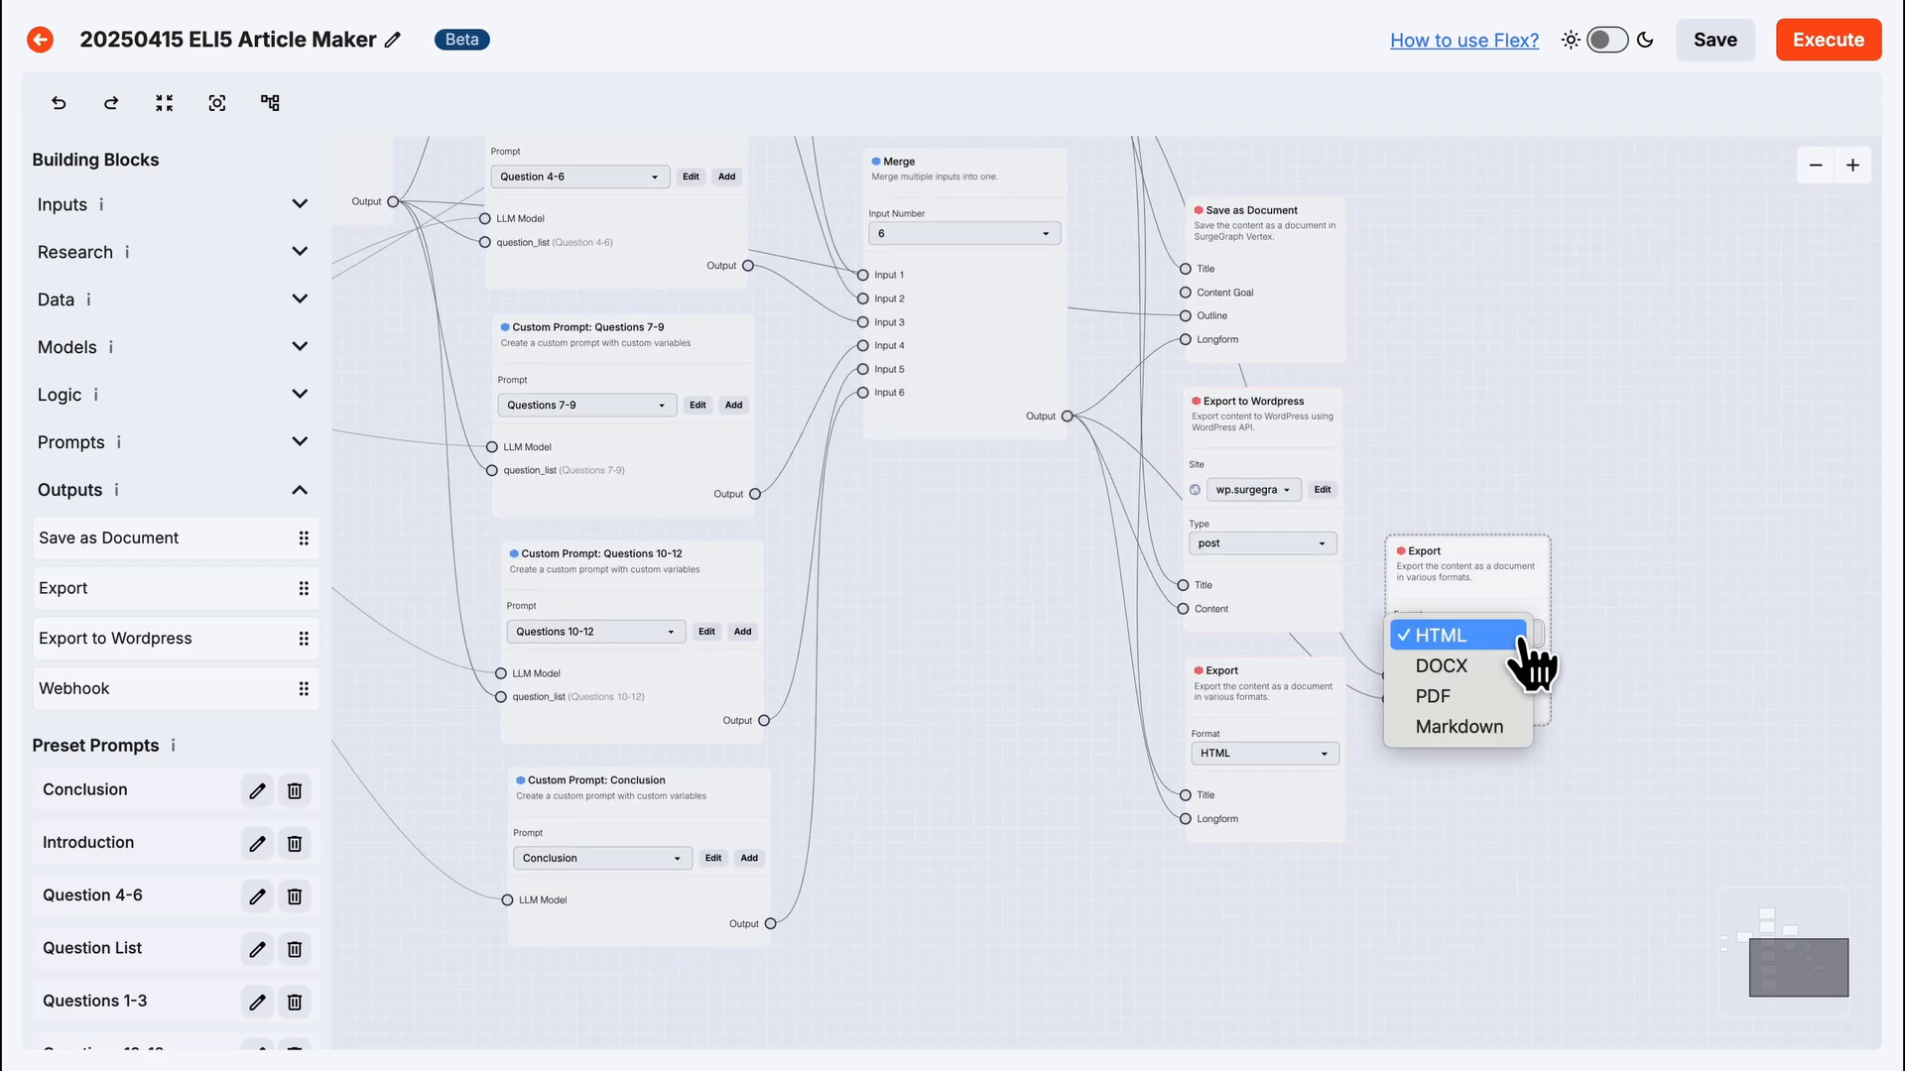
left_click(1490, 729)
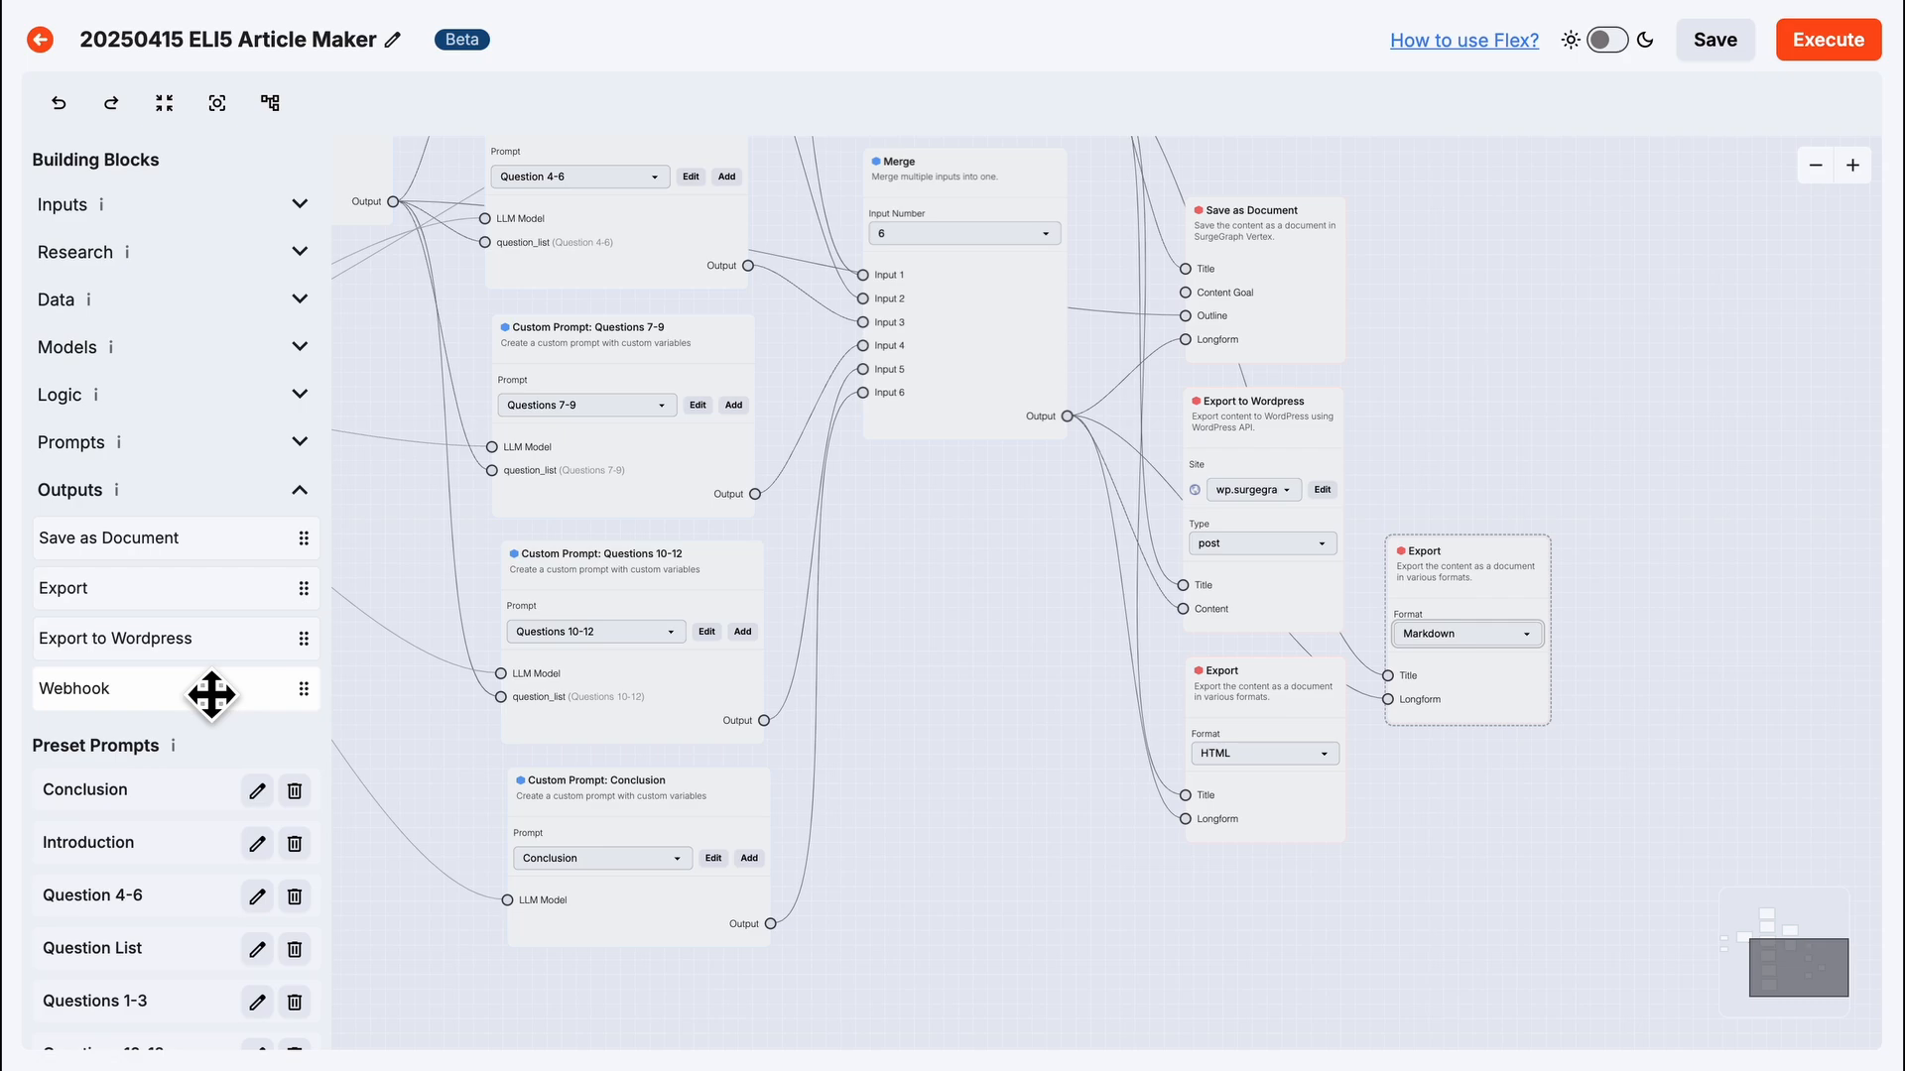
Add a Webhook block beside the Save as Document block, and delete it again.
left_click_drag(211, 695, 1435, 230)
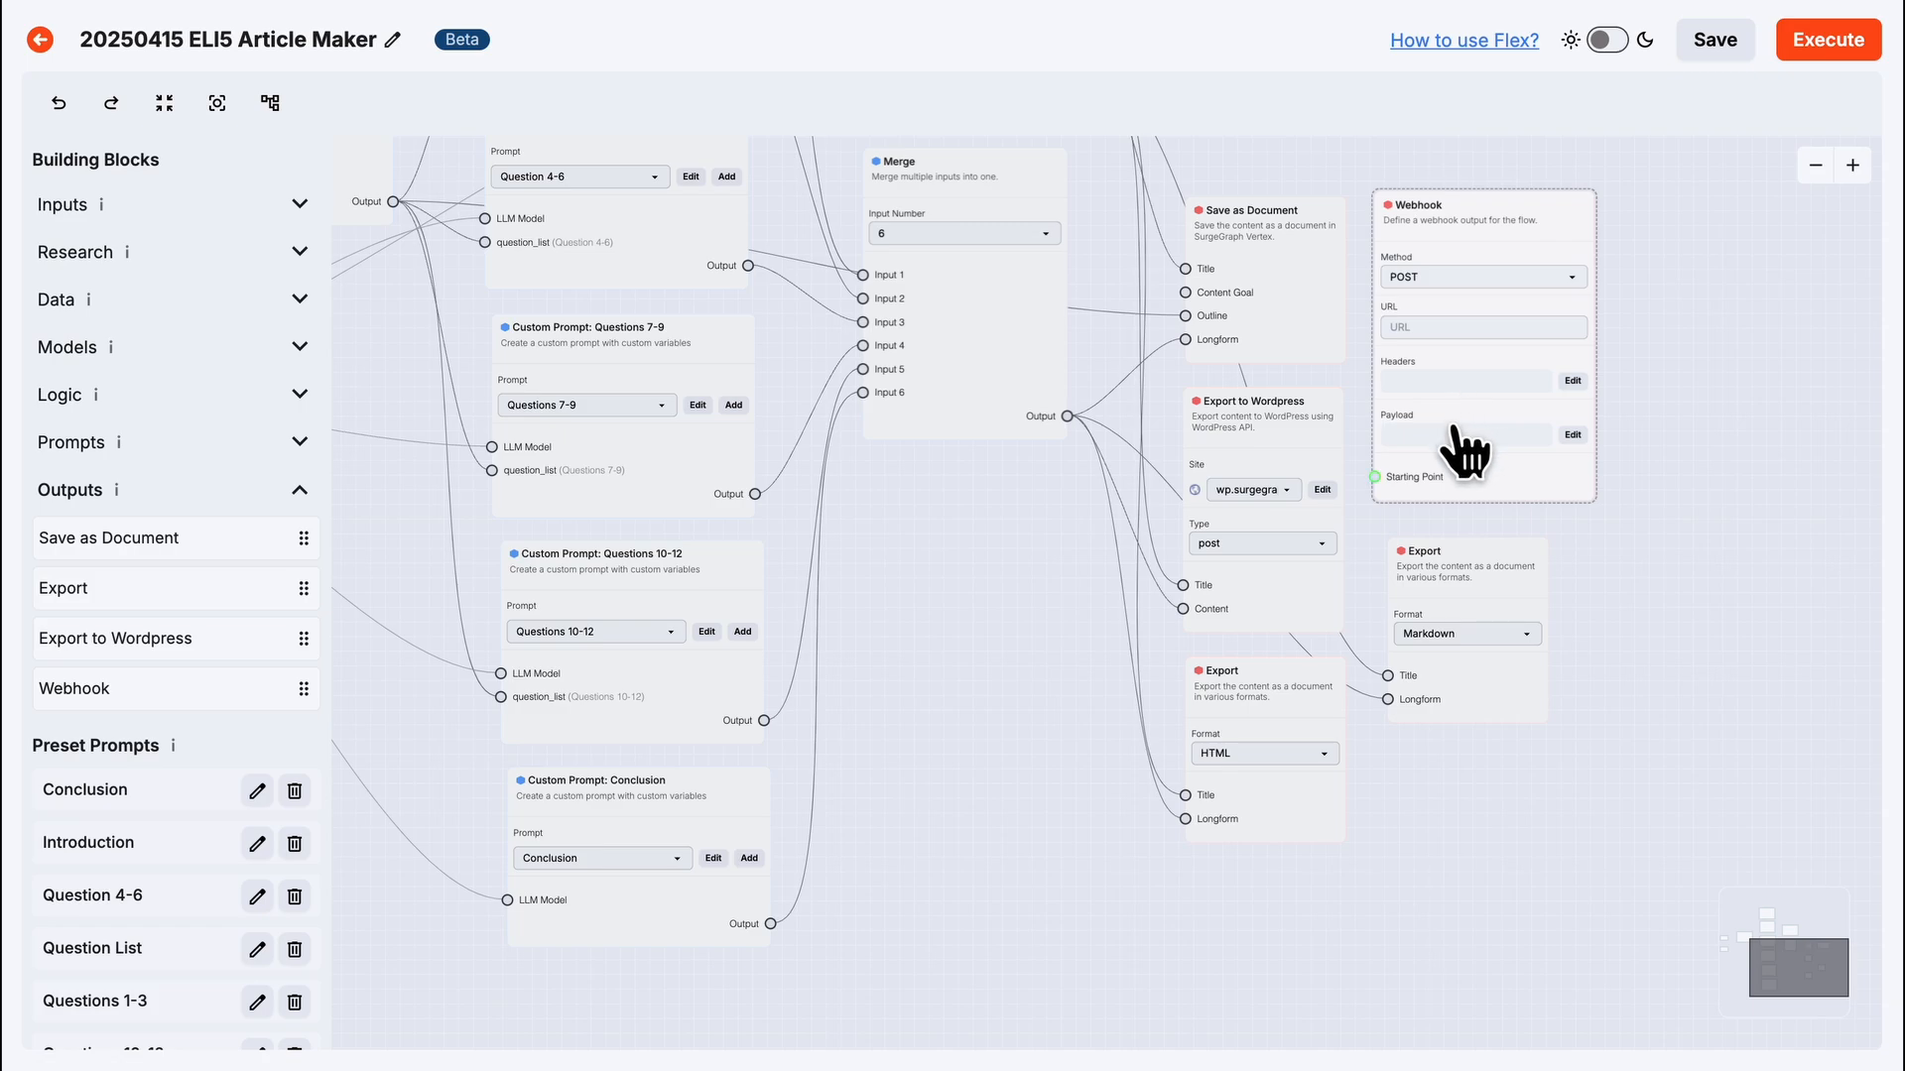
key("Delete")
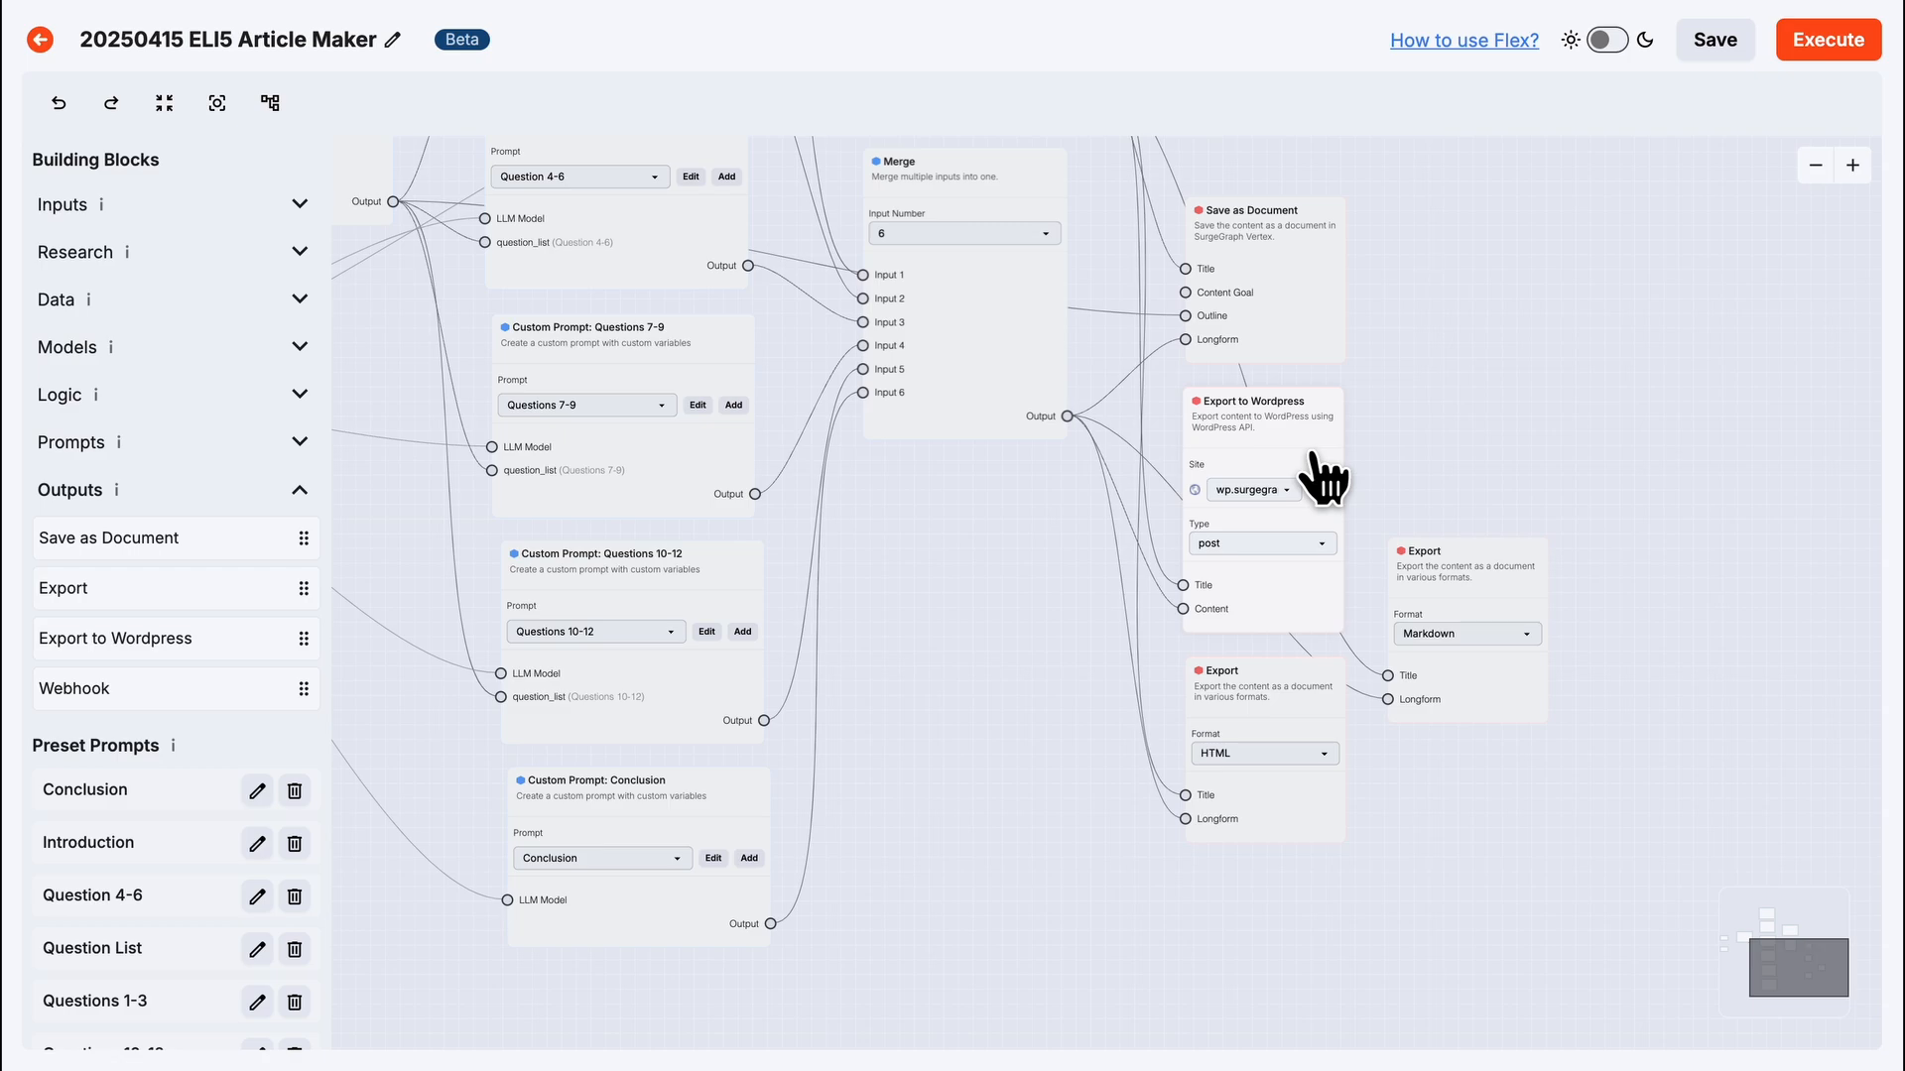
Delete the Export to Wordpress block and both Export blocks, leaving Save as Document as the workflow's output.
right_click(1313, 456)
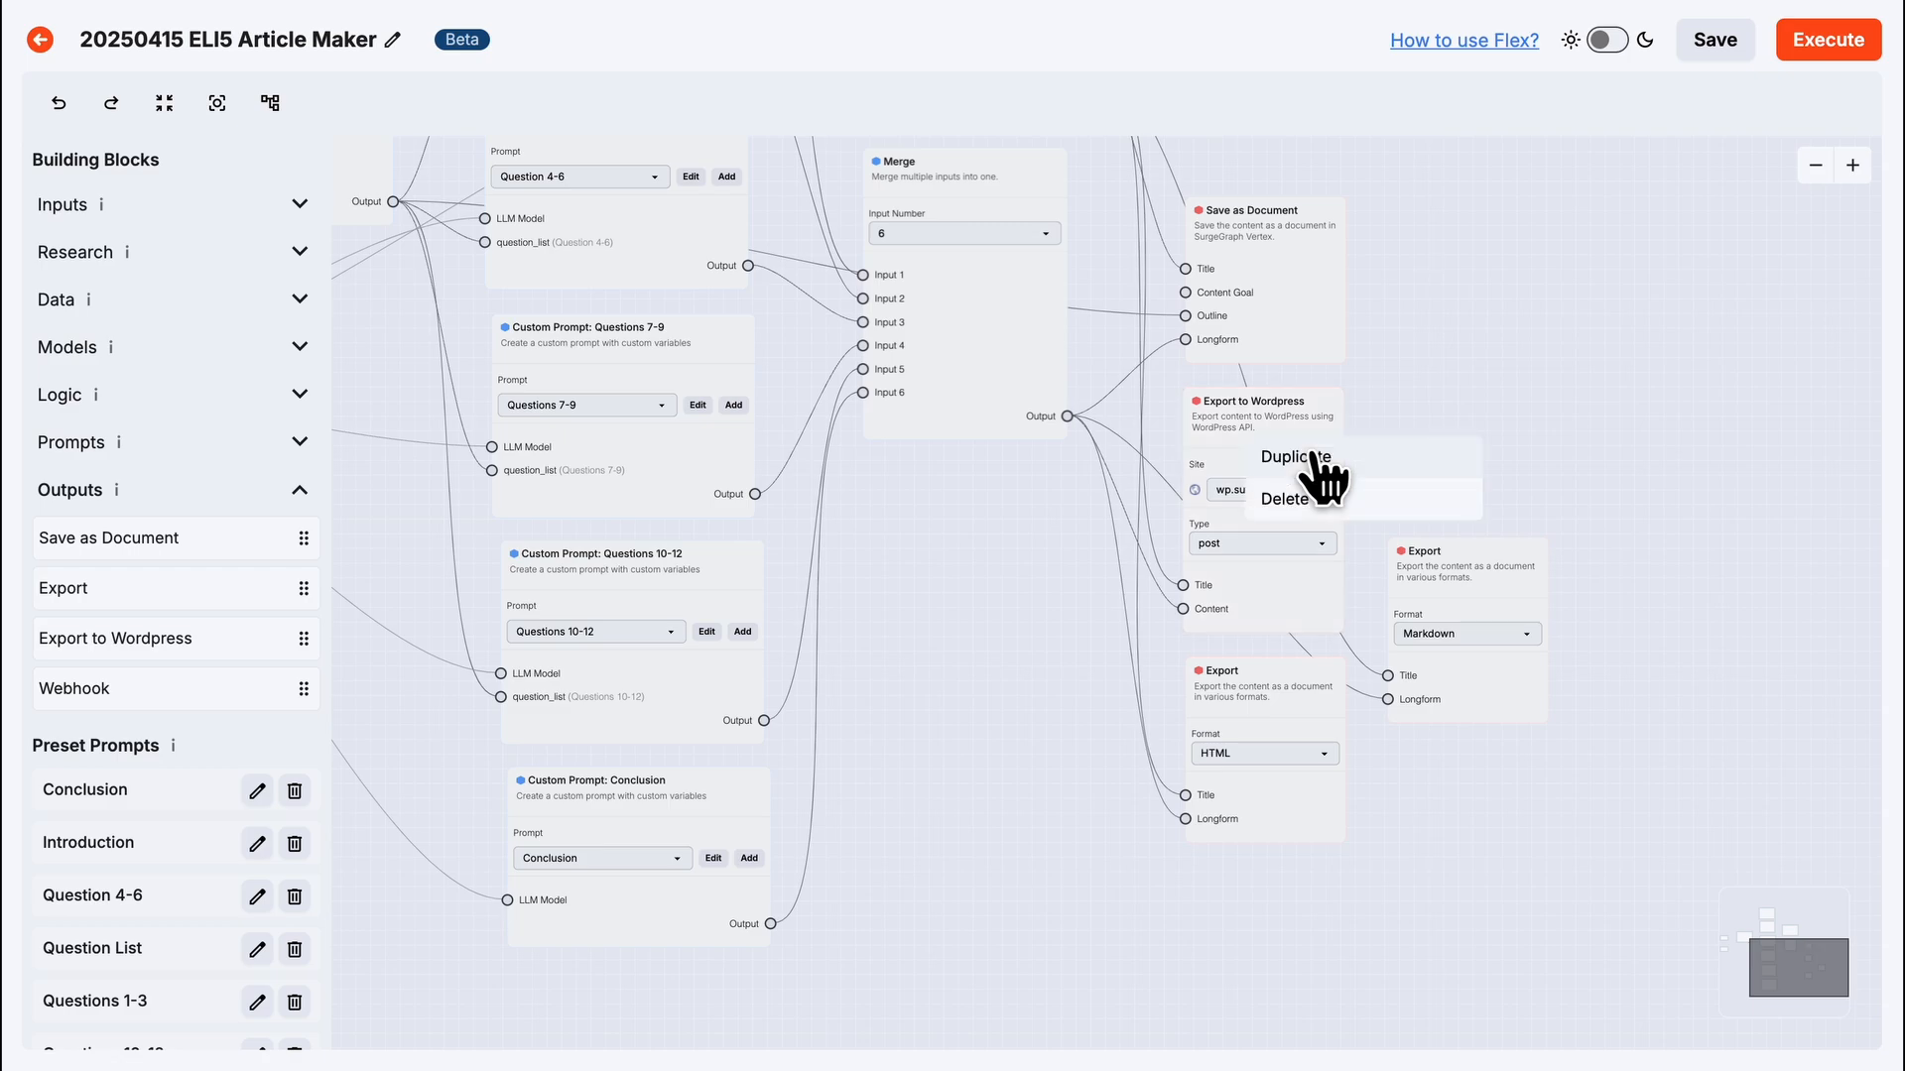
left_click(1345, 509)
right_click(1293, 706)
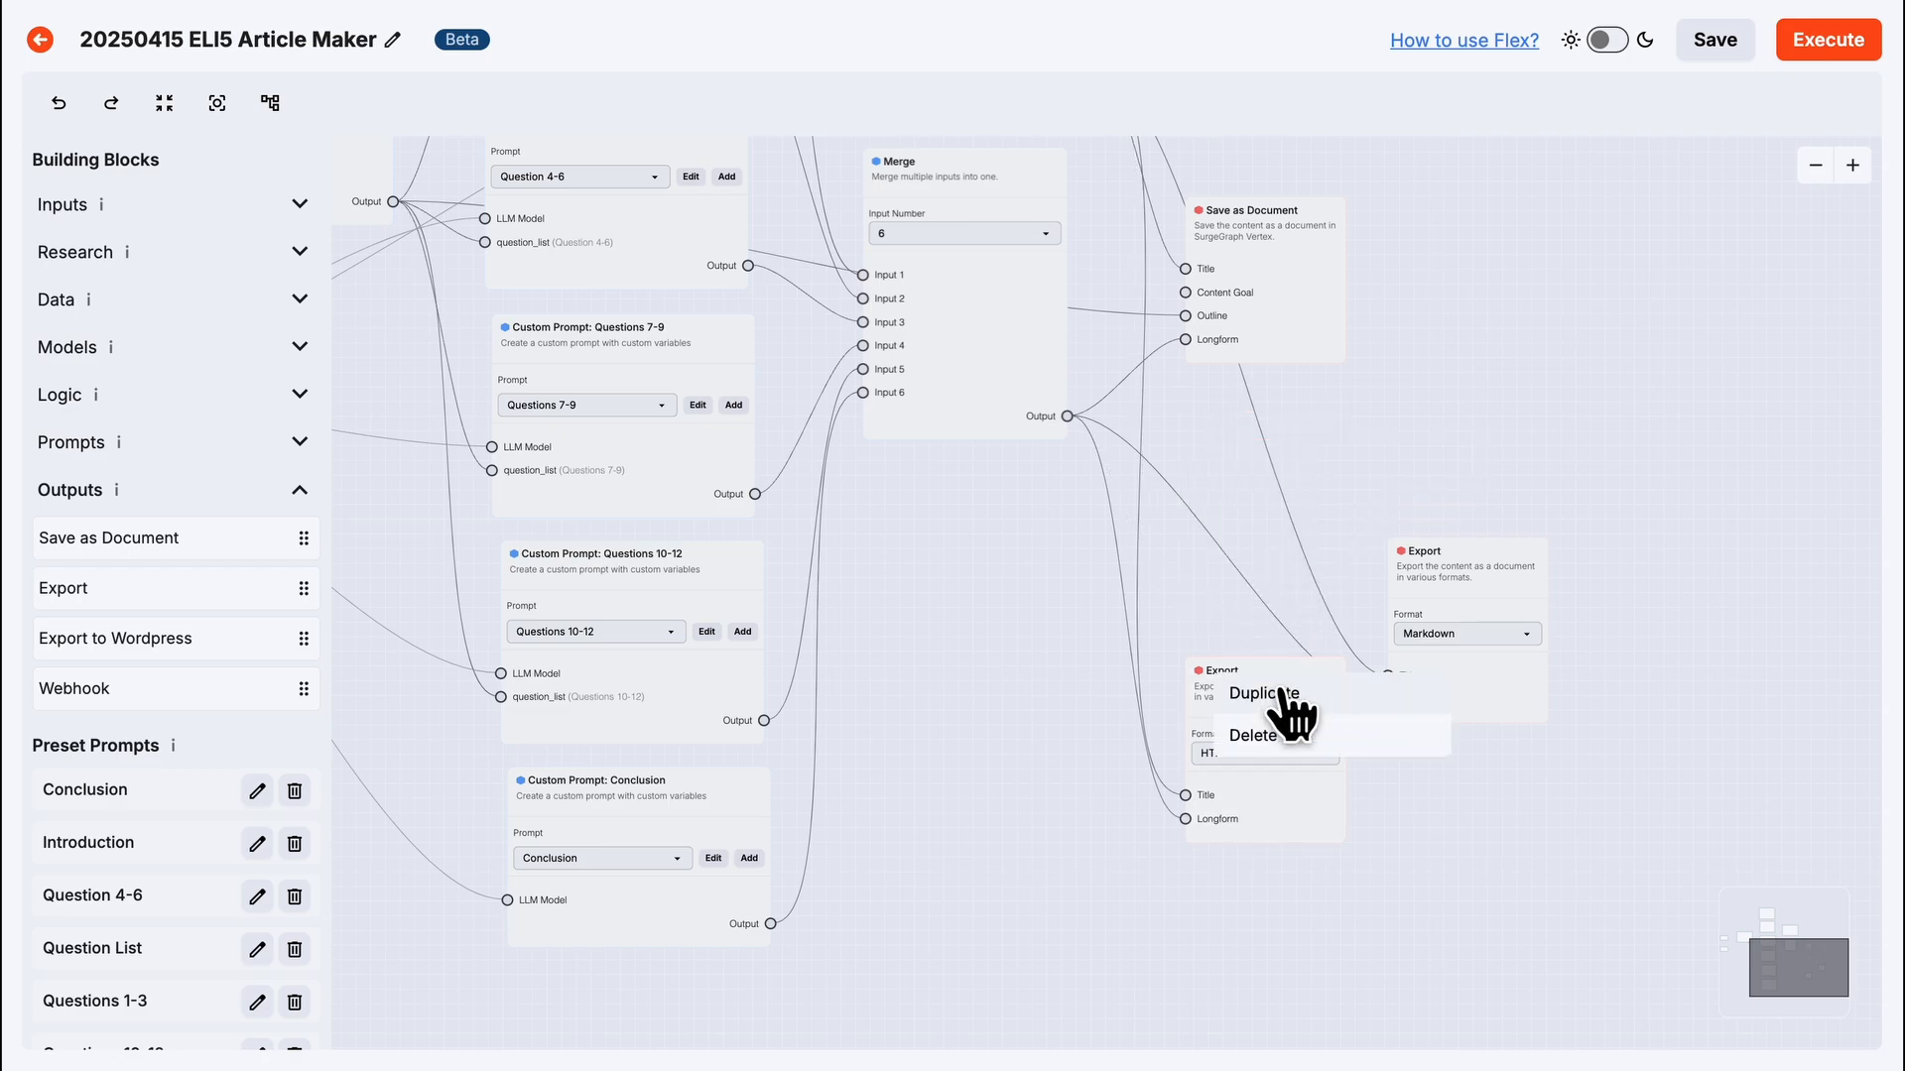
left_click(1316, 734)
right_click(1449, 620)
left_click(1478, 627)
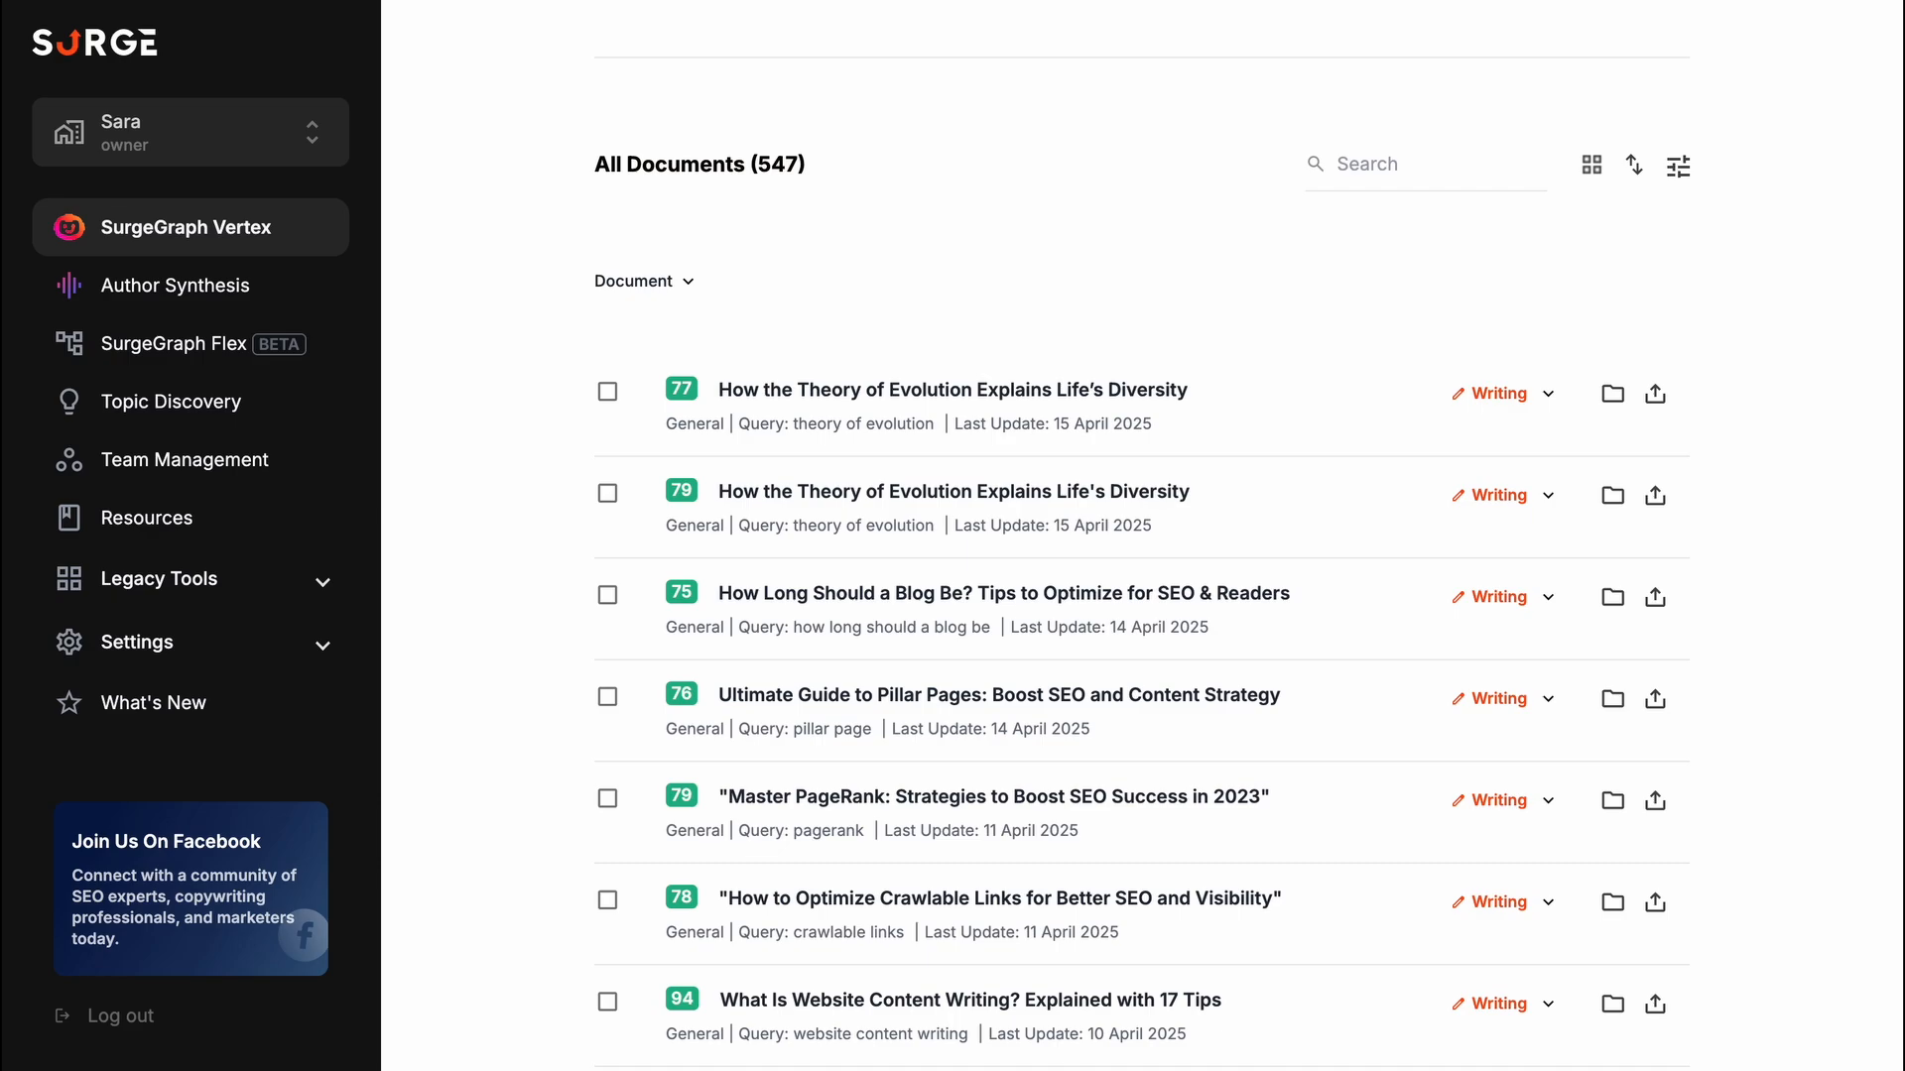
Open the first theory of evolution article in the documents list and select wp.surgegraph.io as its WordPress export site.
left_click(906, 392)
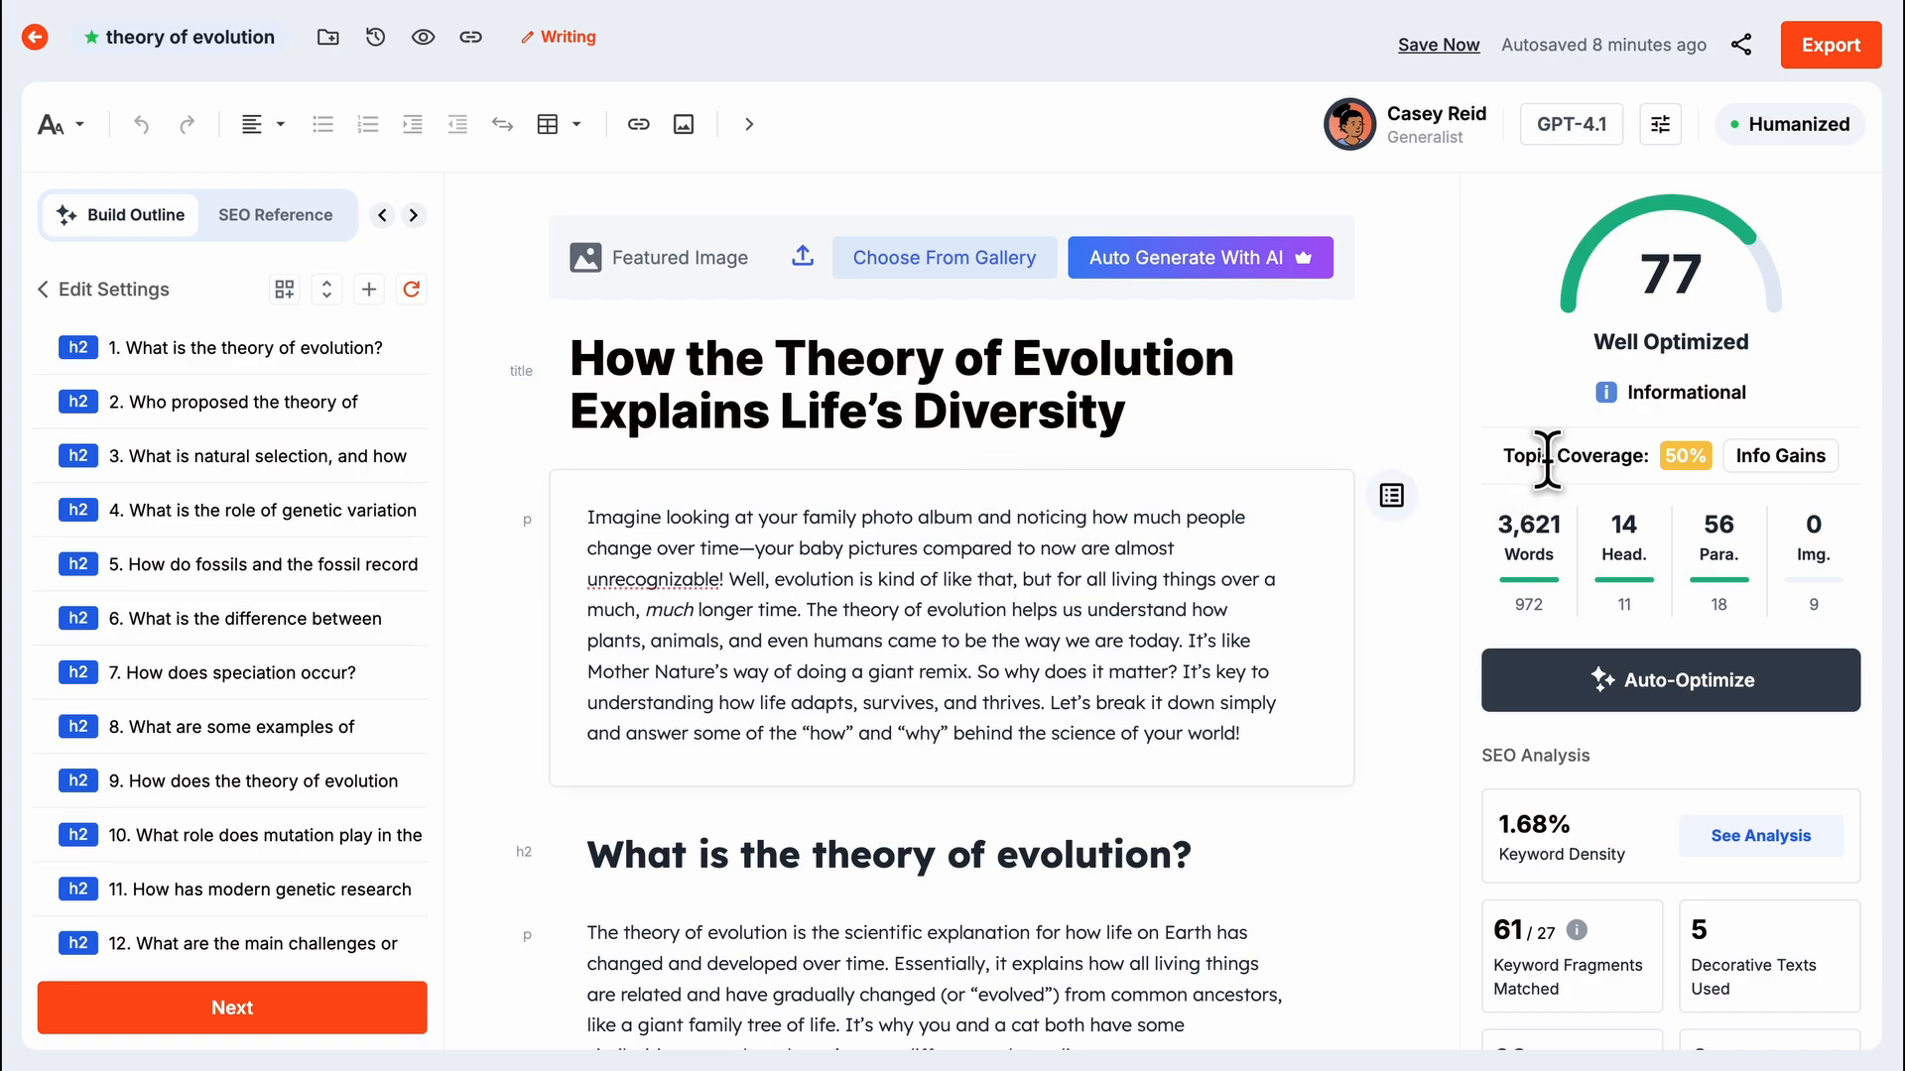
left_click(1847, 52)
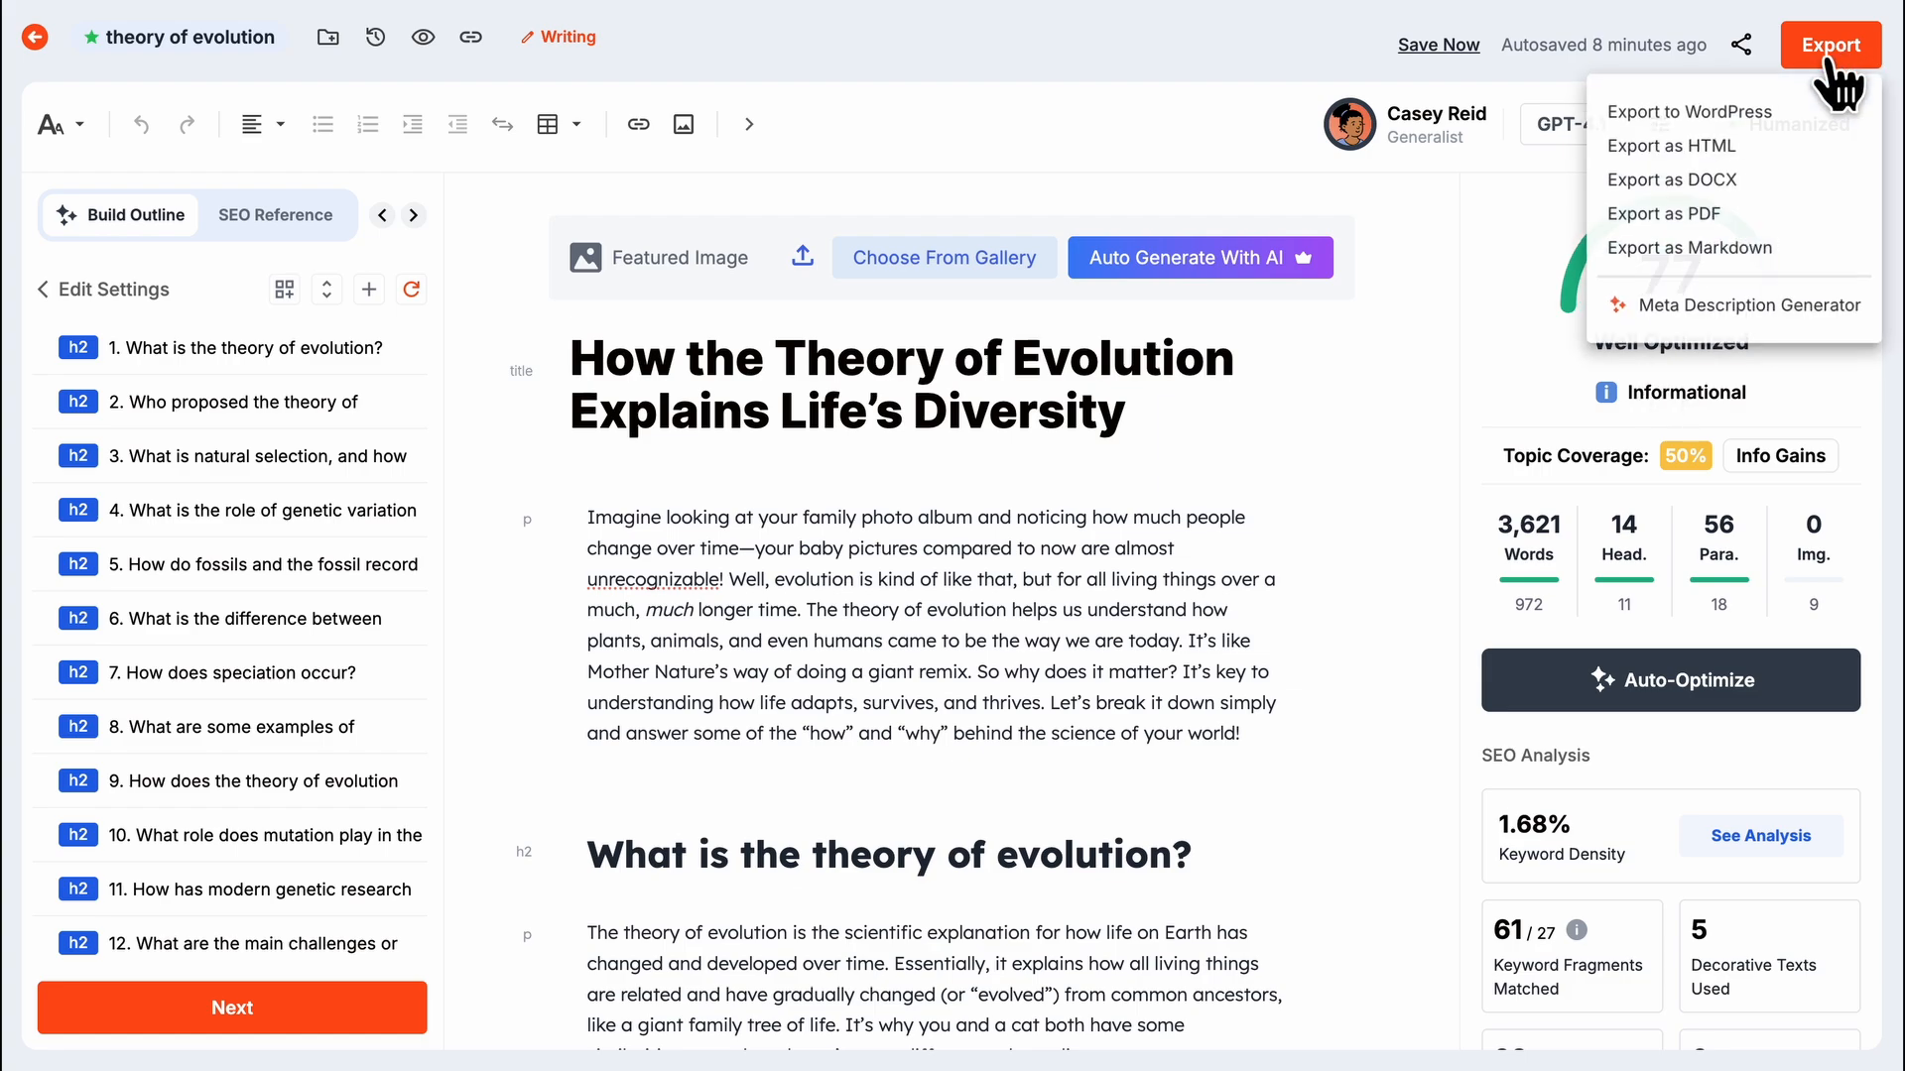
left_click(1739, 112)
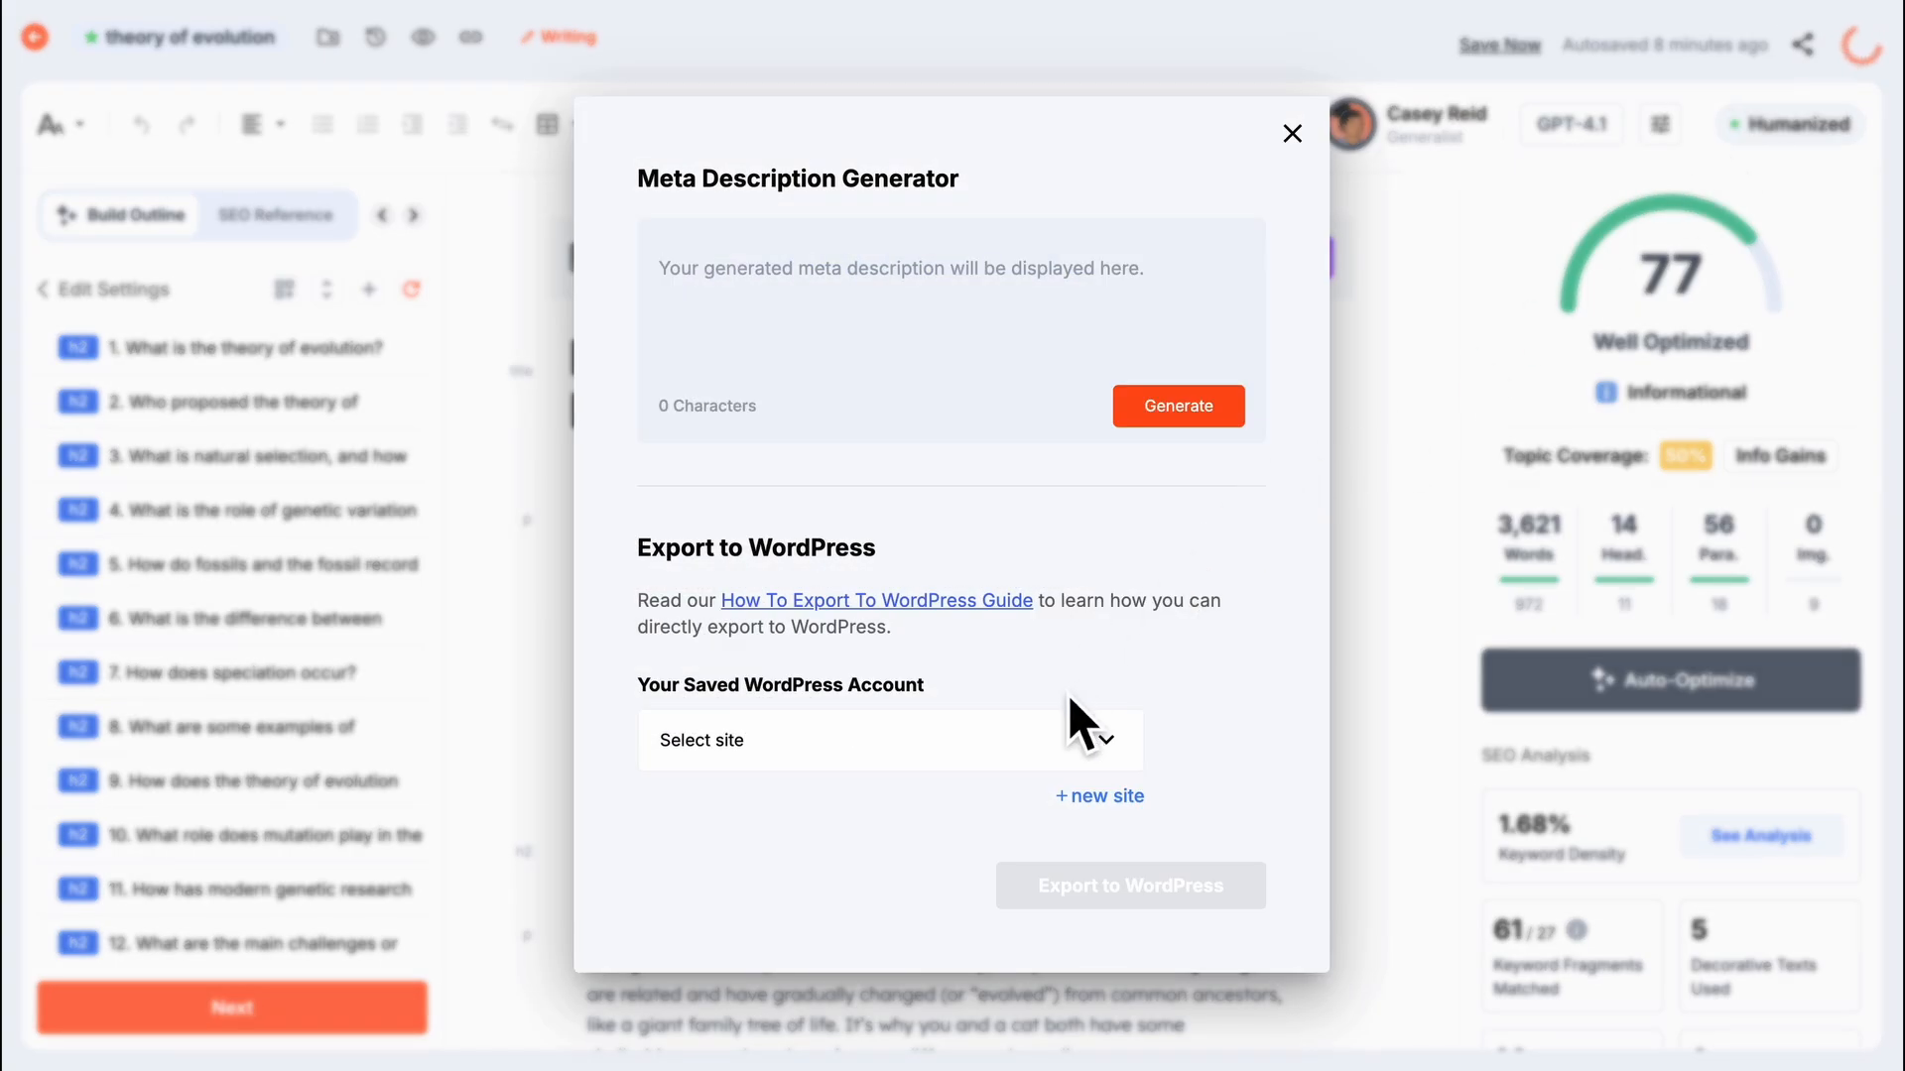
left_click(1076, 739)
left_click(883, 811)
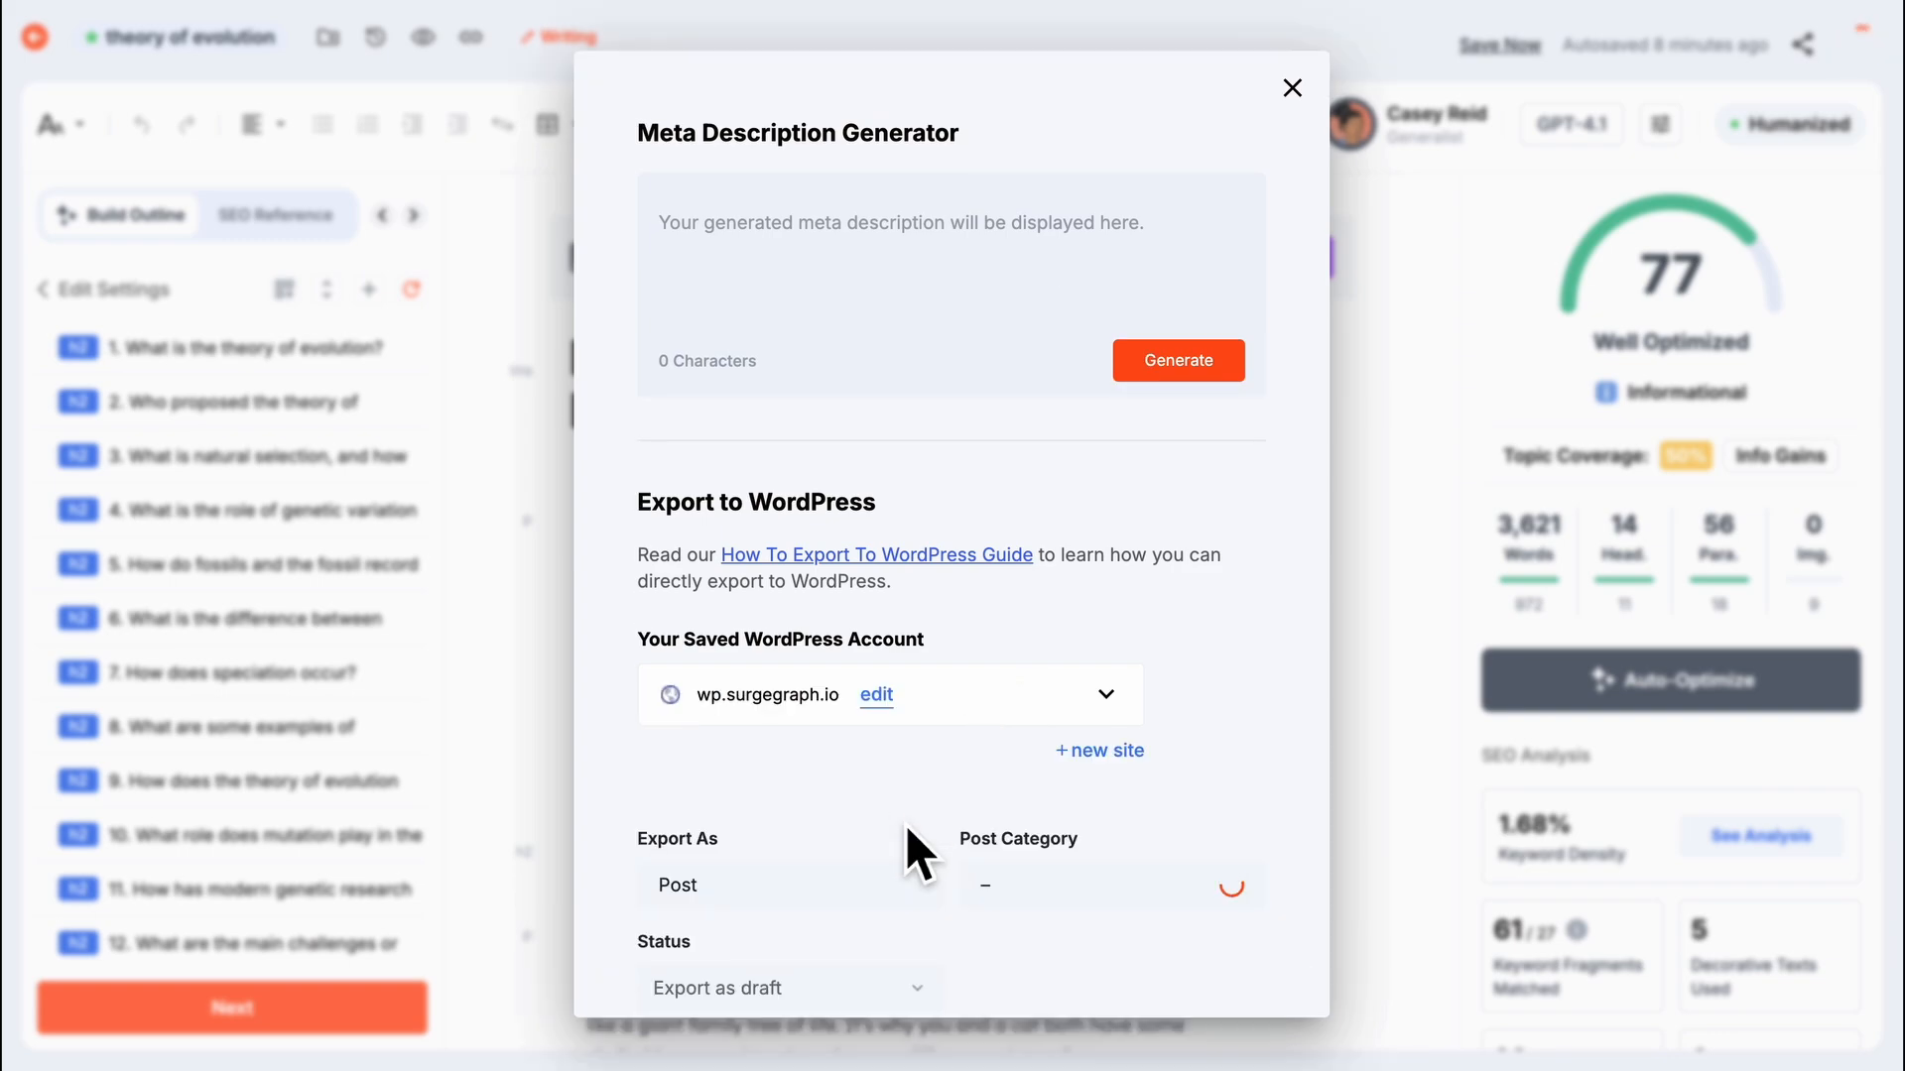
scroll(907, 825, "down", 2)
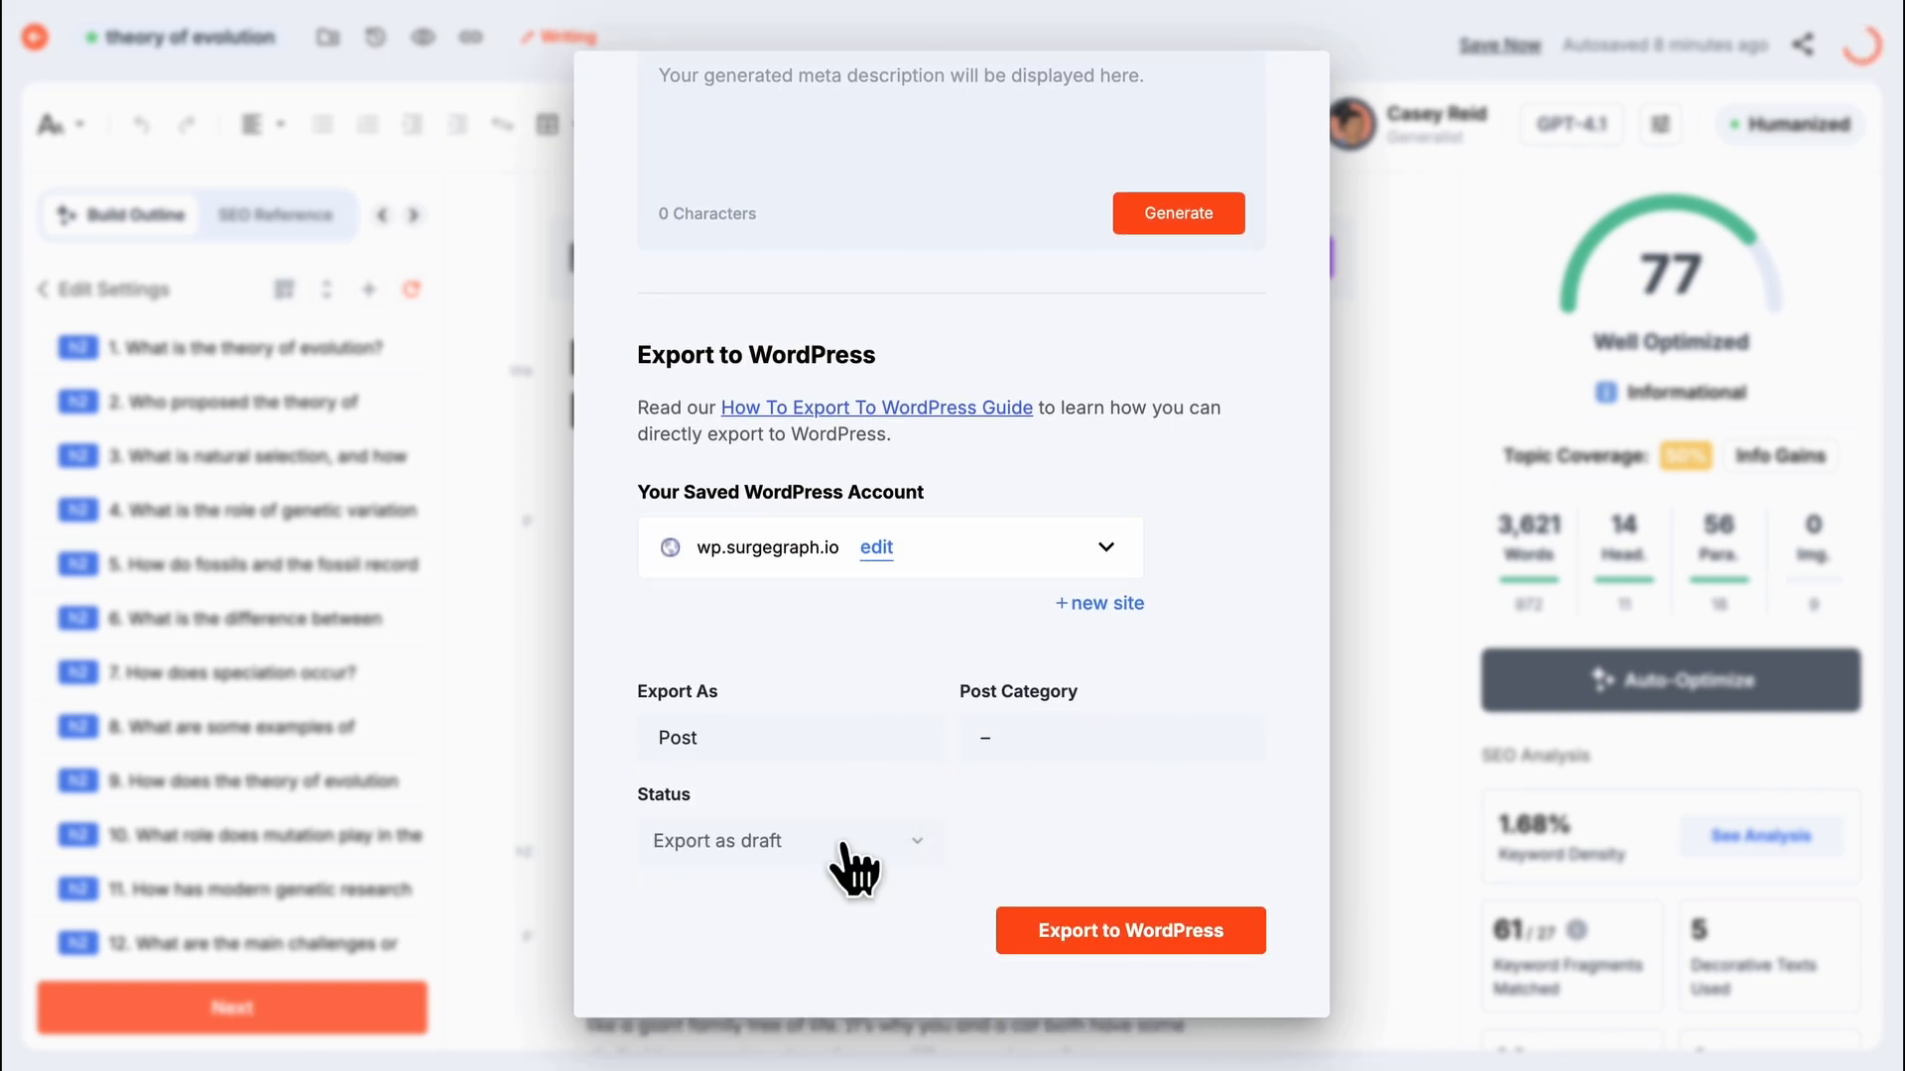